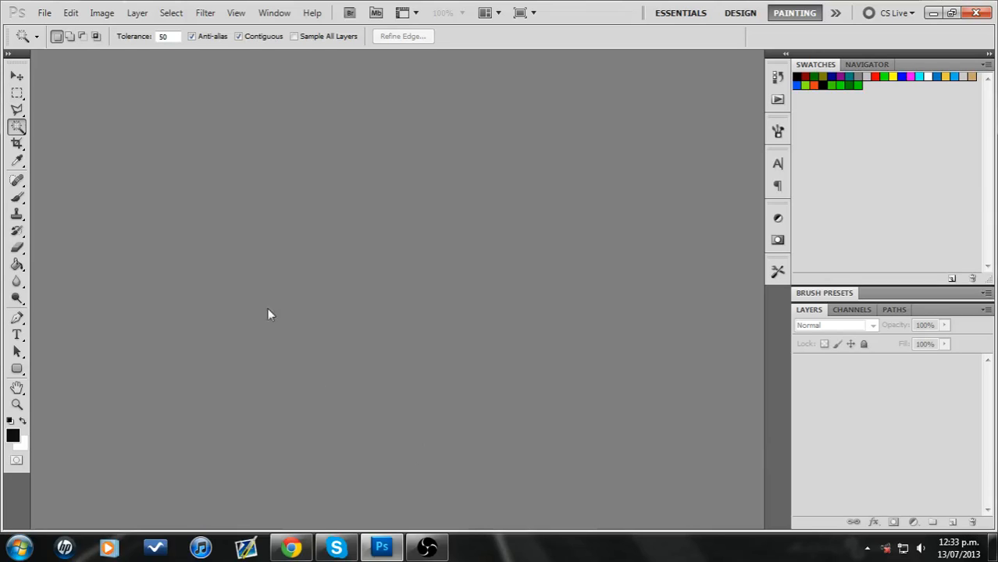
# Step: Switch to the browser, open the original full-size black Kawasaki logo from the image results and copy the image
pyautogui.click(285, 550)
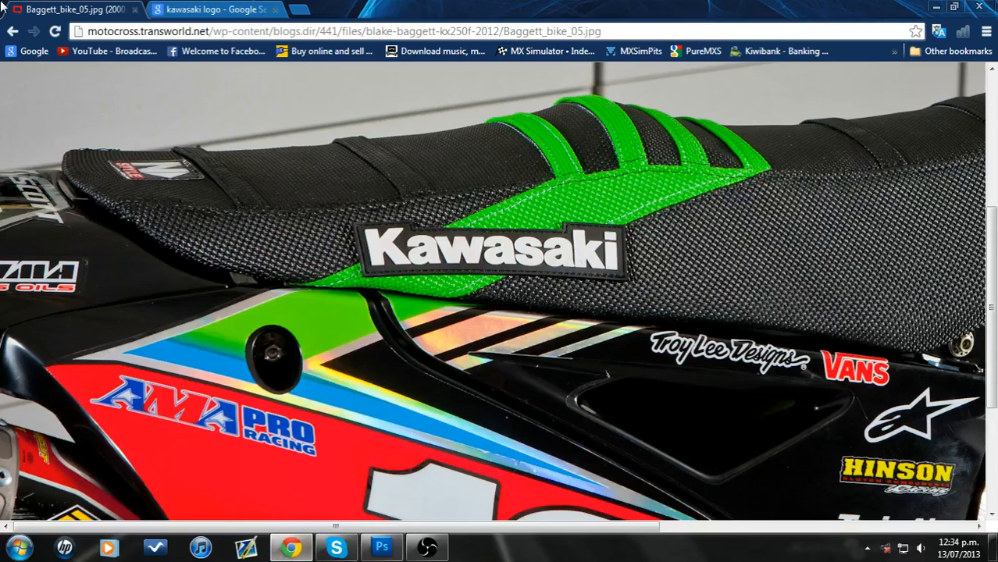
pyautogui.click(211, 9)
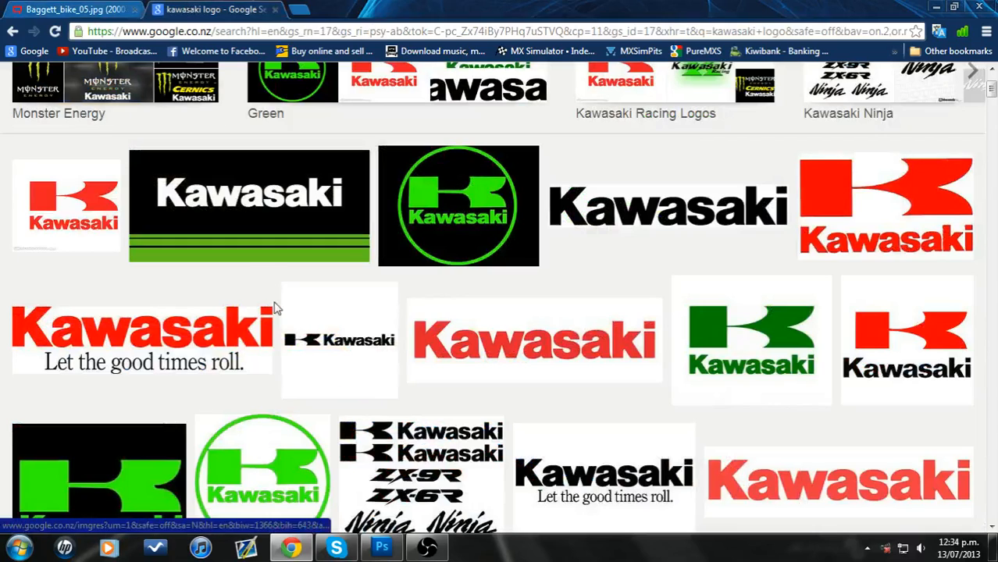
pyautogui.middleClick(632, 212)
pyautogui.click(359, 8)
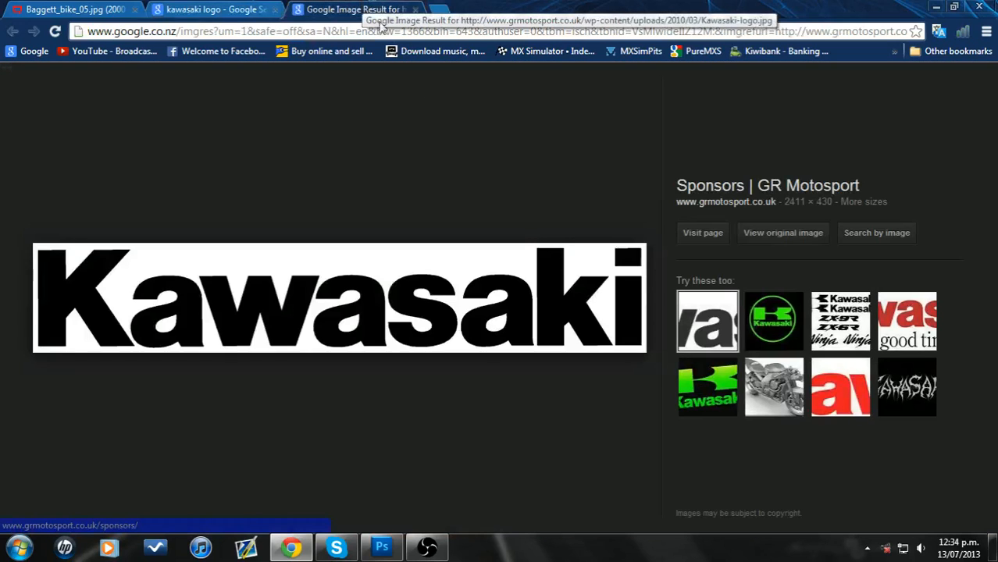
pyautogui.click(776, 243)
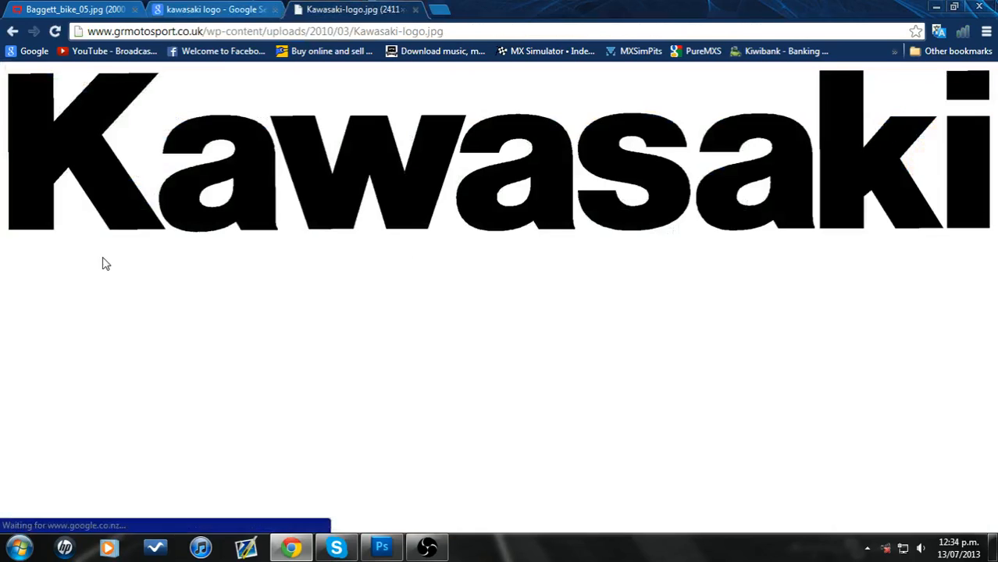
pyautogui.rightClick(137, 162)
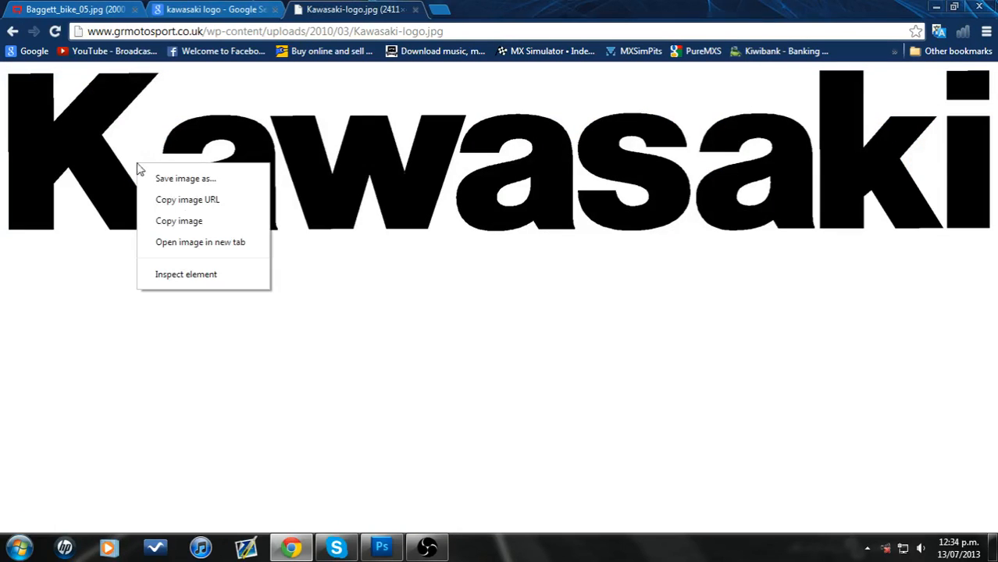
pyautogui.click(216, 225)
# Step: Switch to Photoshop, create a 2411 × 430 pixel document from the Clipboard preset and paste the copied logo into it
pyautogui.click(380, 540)
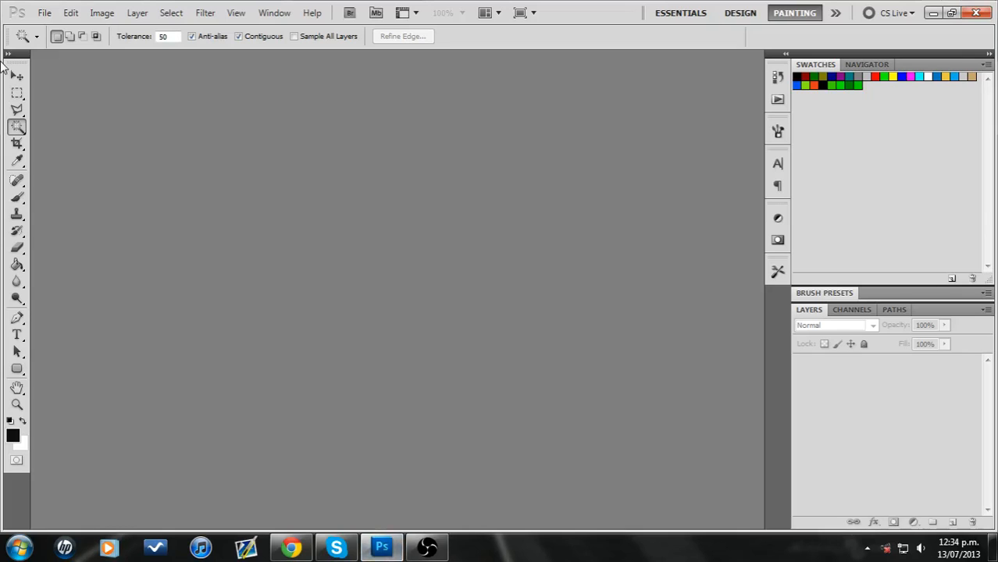
pyautogui.click(44, 12)
pyautogui.click(59, 28)
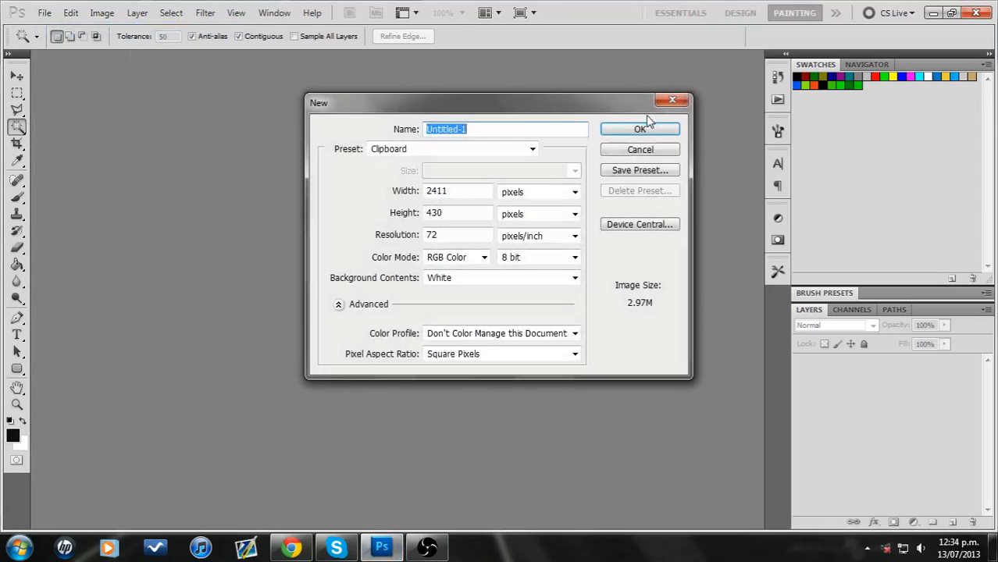
pyautogui.click(641, 127)
pyautogui.click(71, 13)
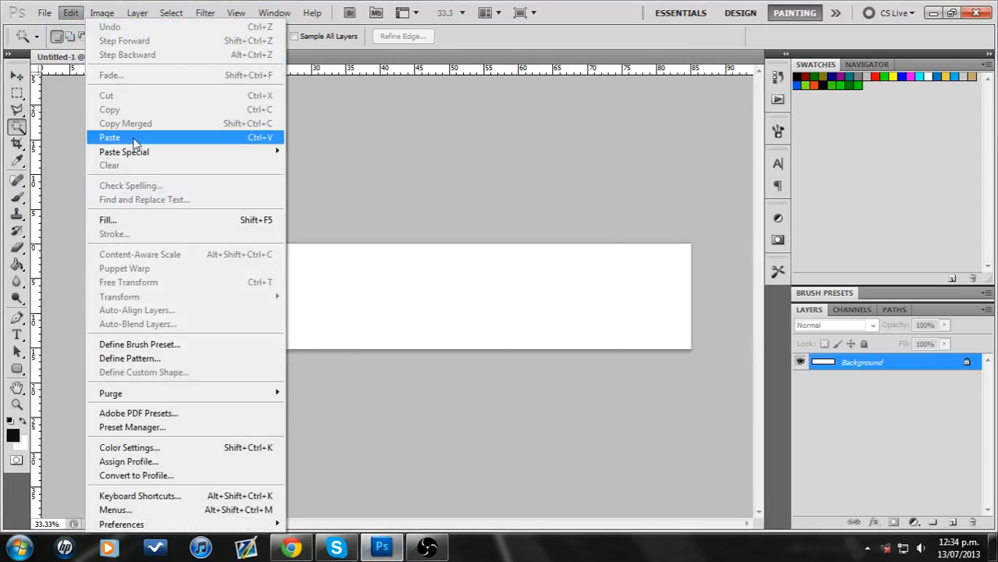
pyautogui.click(132, 137)
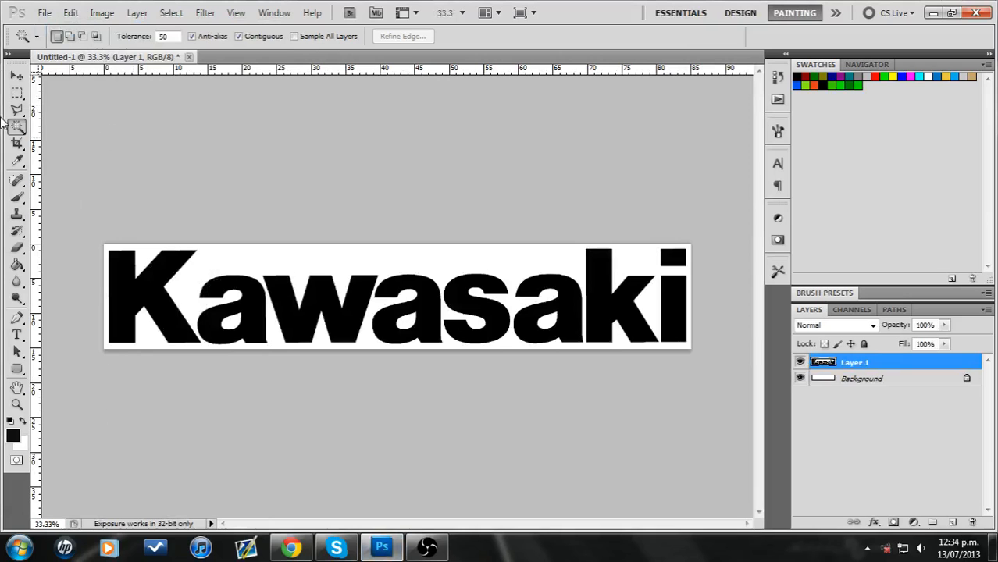
# Step: Create a second document using the Default Photoshop Size preset
pyautogui.click(43, 13)
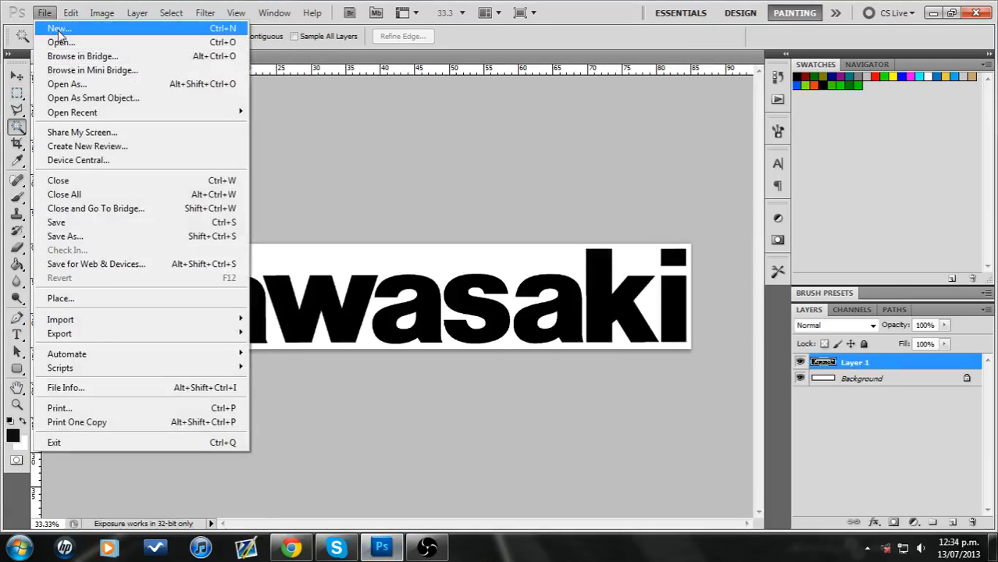
pyautogui.click(54, 26)
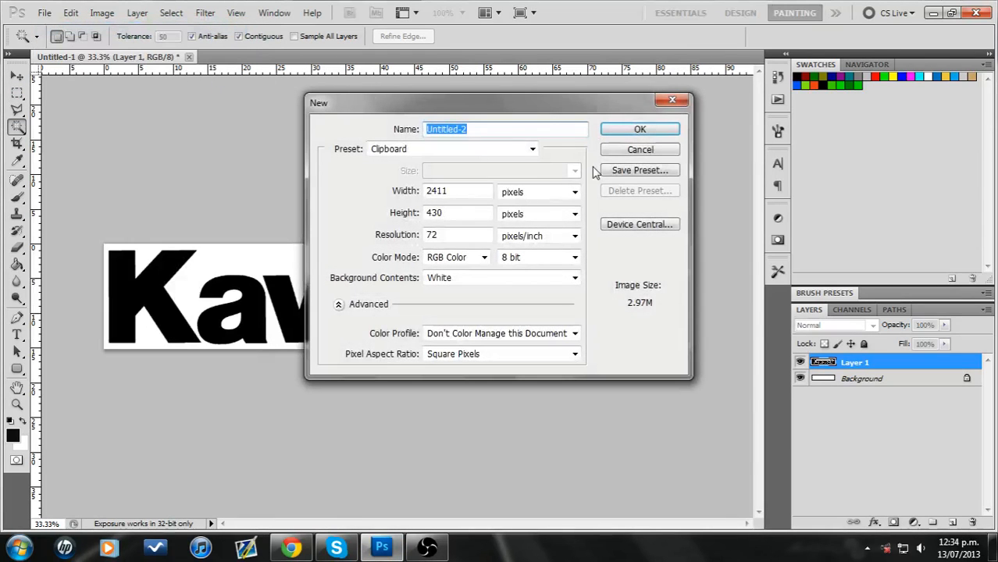
pyautogui.click(531, 151)
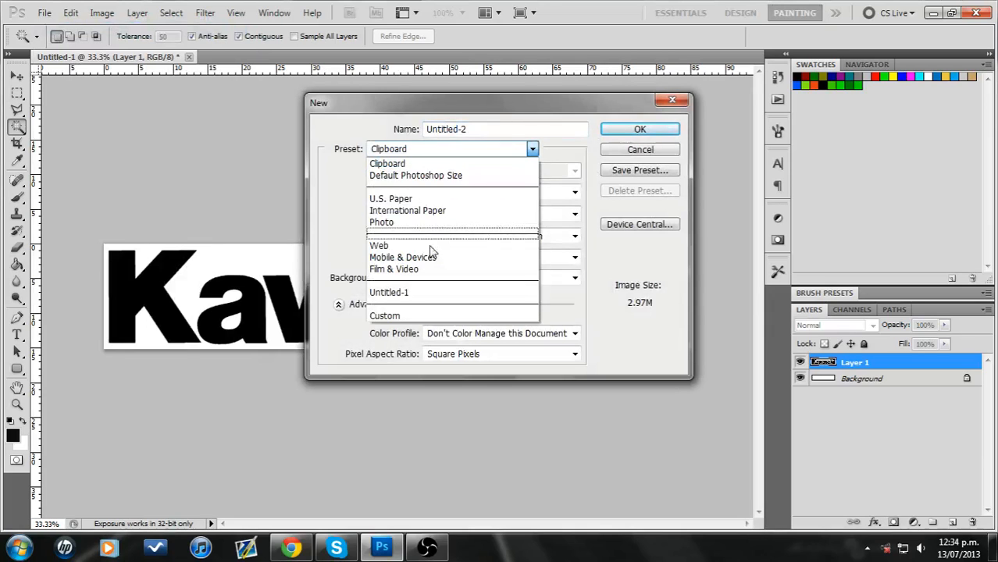
pyautogui.click(422, 176)
pyautogui.click(635, 134)
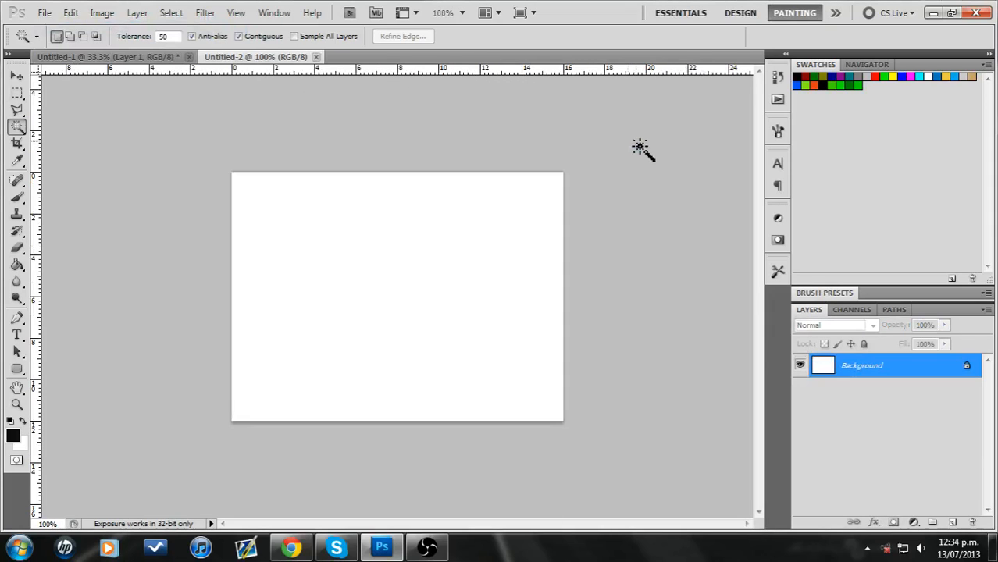
# Step: Add an empty layer to the new document and delete the Background layer to leave a transparent canvas
pyautogui.click(952, 522)
pyautogui.click(887, 389)
pyautogui.press('Delete')
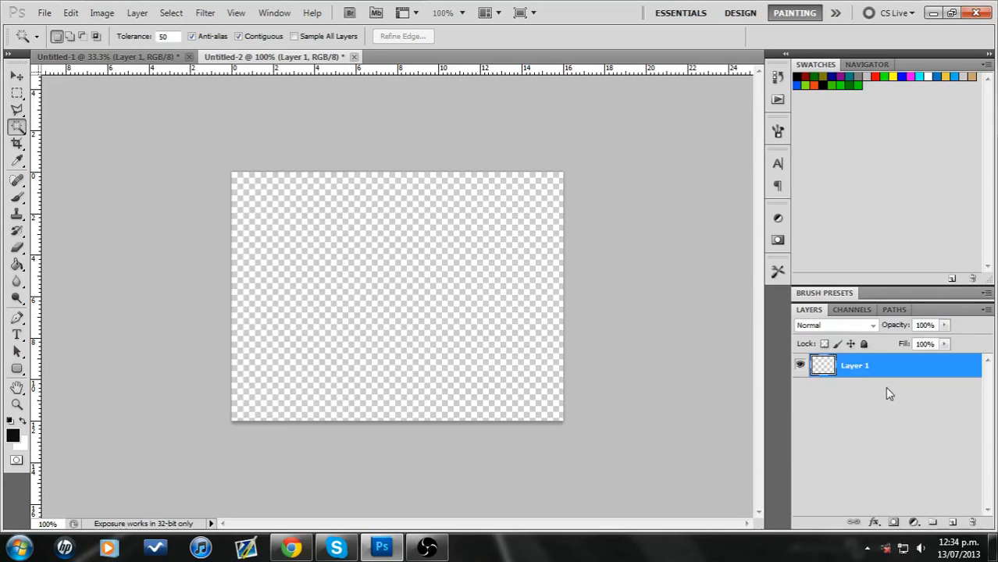
# Step: Fill a full-height rectangular selection over roughly the left half of the canvas with grey, then deselect it
pyautogui.click(17, 92)
pyautogui.moveTo(183, 134); pyautogui.dragTo(412, 469)
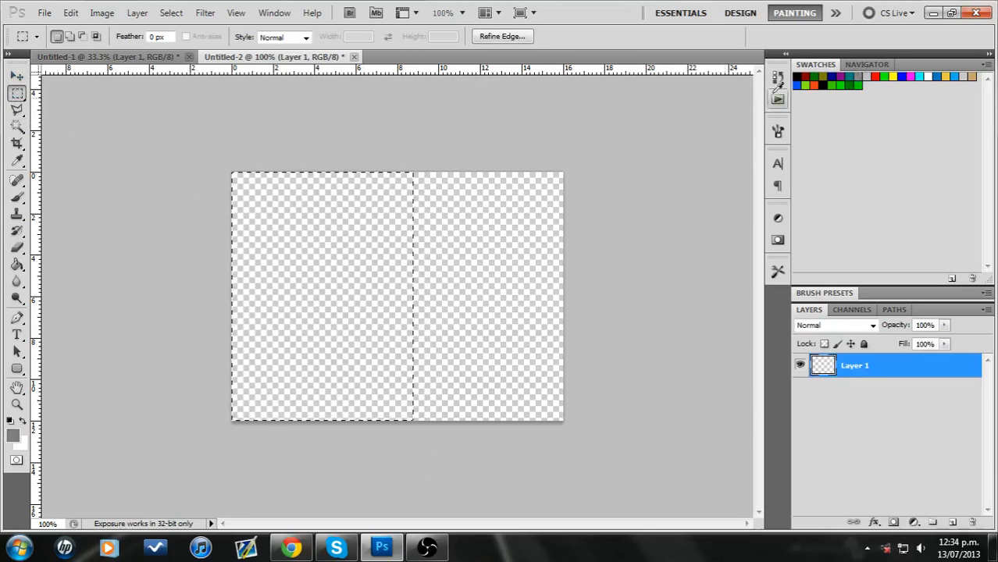
pyautogui.click(16, 265)
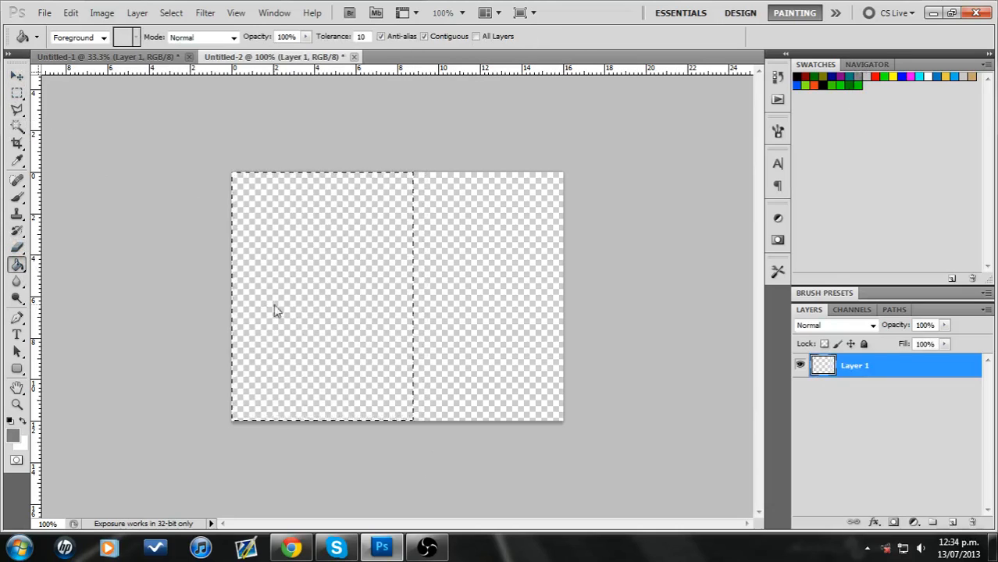
pyautogui.click(274, 304)
pyautogui.click(17, 92)
pyautogui.click(363, 275)
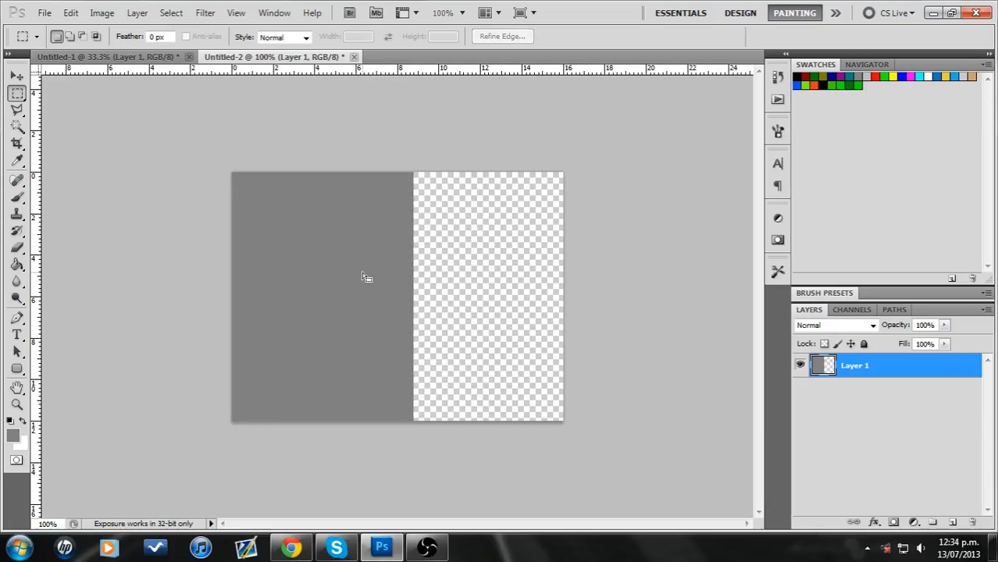
# Step: Paint a black blob near the top of the grey area and a white blob near its bottom with the 35 px brush
pyautogui.click(17, 197)
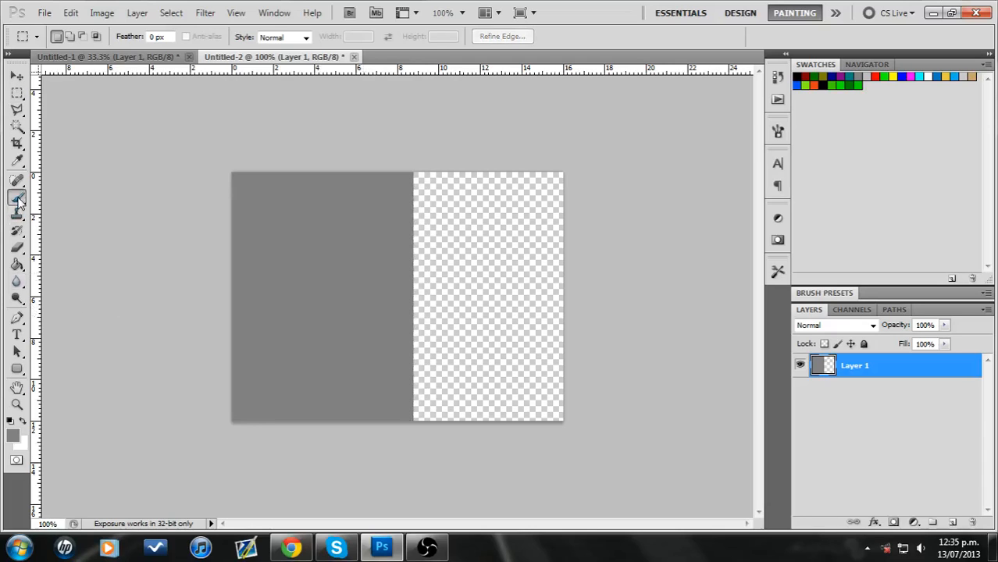
pyautogui.click(10, 419)
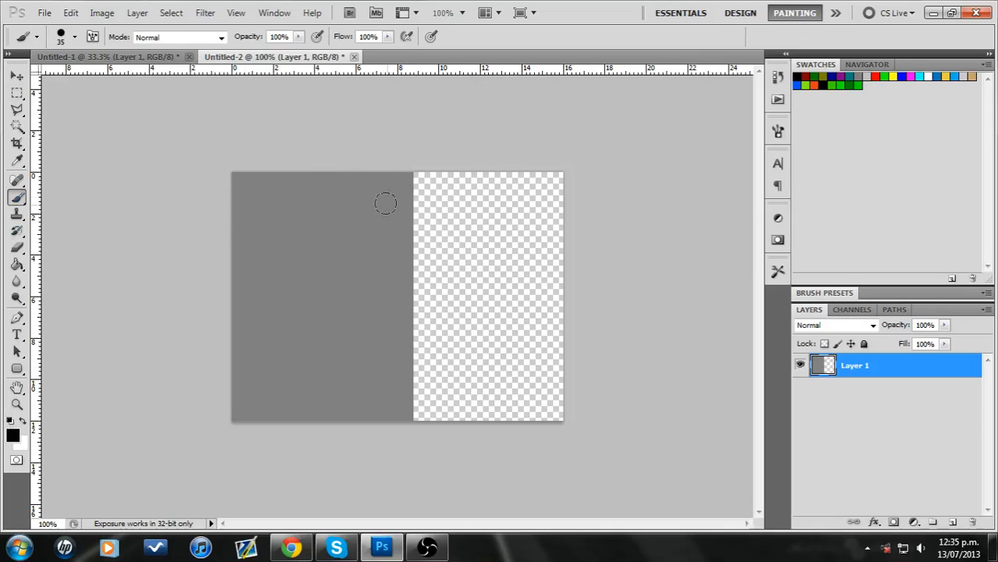
pyautogui.moveTo(279, 214)
pyautogui.mouseDown()
pyautogui.moveTo(286, 221)
pyautogui.moveTo(273, 225)
pyautogui.moveTo(289, 221)
pyautogui.moveTo(275, 235)
pyautogui.moveTo(278, 223)
pyautogui.mouseUp()
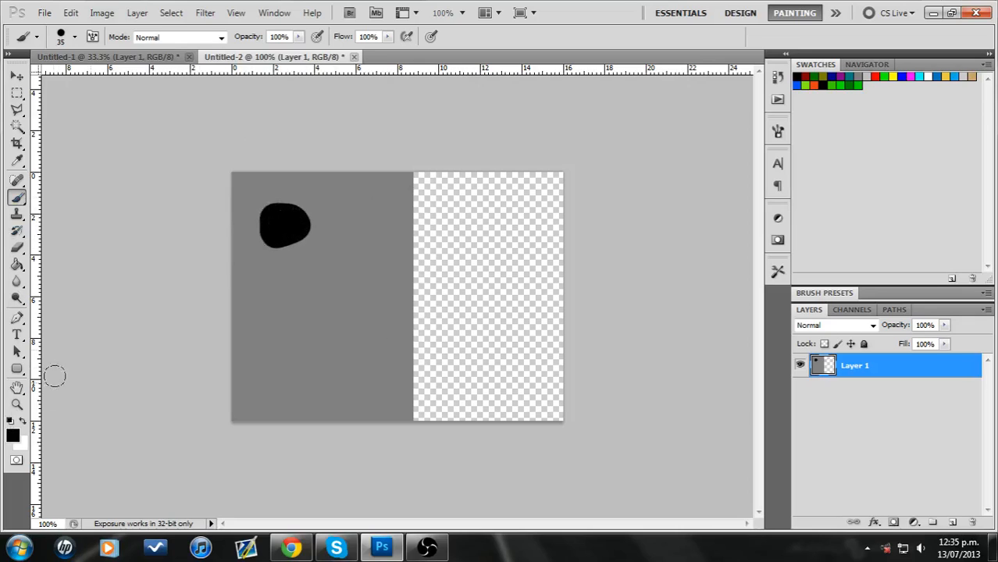
pyautogui.click(23, 421)
pyautogui.moveTo(283, 359)
pyautogui.mouseDown()
pyautogui.moveTo(290, 370)
pyautogui.moveTo(298, 354)
pyautogui.mouseUp()
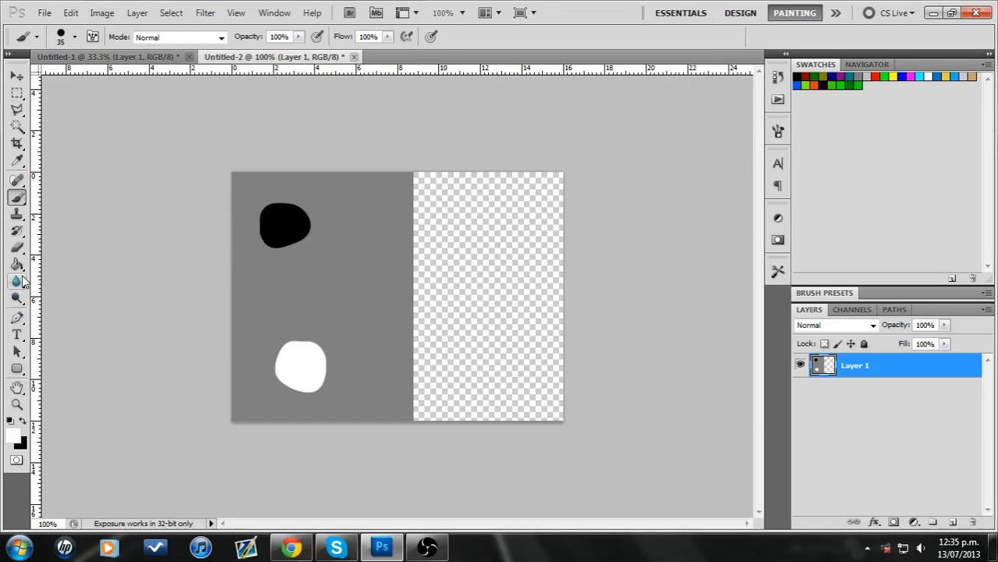
# Step: Paint a white blob in the lower part of the transparent half and a black blob in its upper part
pyautogui.moveTo(478, 338)
pyautogui.mouseDown()
pyautogui.moveTo(490, 373)
pyautogui.moveTo(503, 354)
pyautogui.moveTo(492, 336)
pyautogui.moveTo(483, 371)
pyautogui.moveTo(507, 360)
pyautogui.mouseUp()
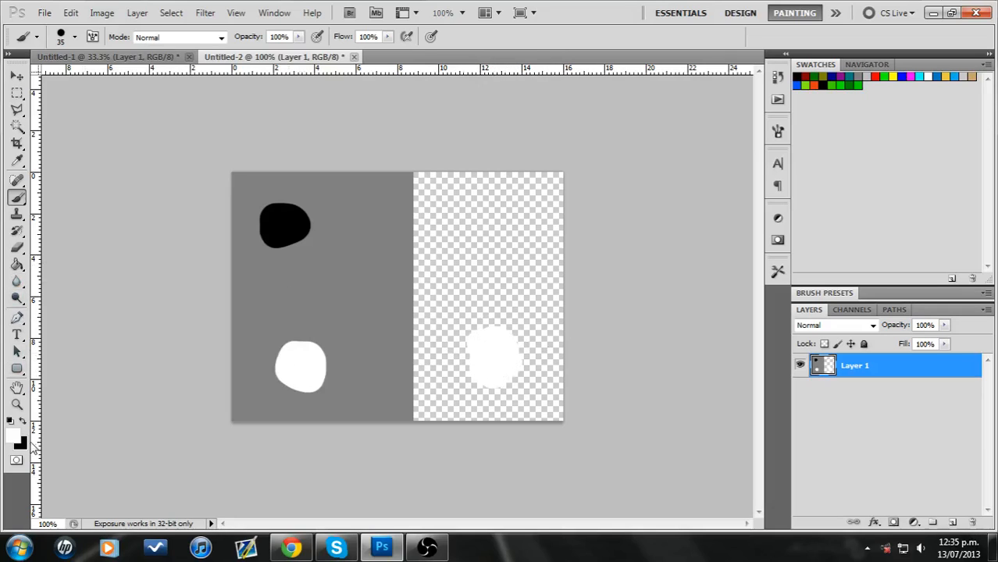
pyautogui.click(22, 422)
pyautogui.moveTo(484, 217)
pyautogui.mouseDown()
pyautogui.moveTo(506, 228)
pyautogui.moveTo(493, 227)
pyautogui.mouseUp()
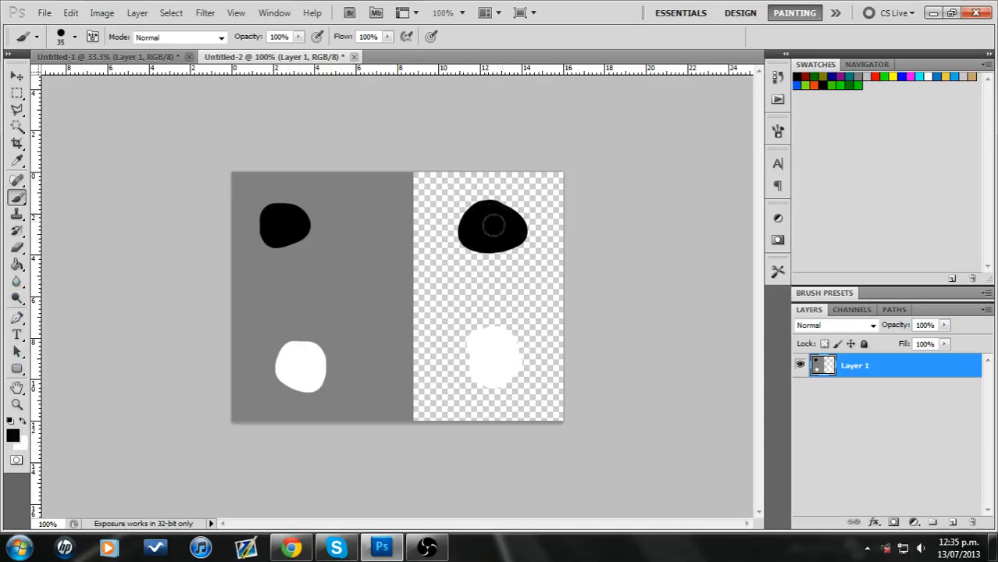
# Step: Erase a round hole in the middle of the grey area and dab black and white spots over its edges
pyautogui.click(17, 246)
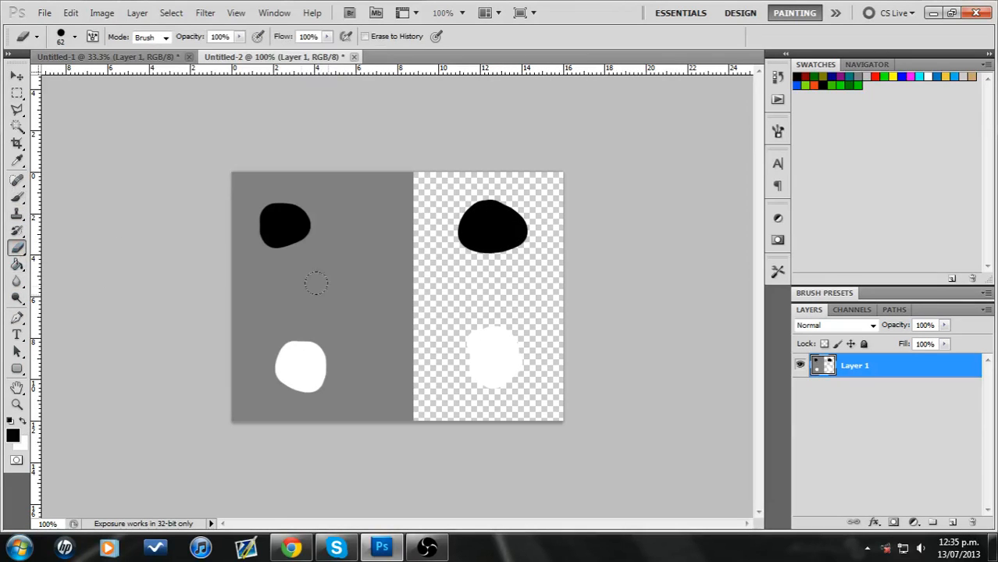
pyautogui.click(347, 280)
pyautogui.click(16, 196)
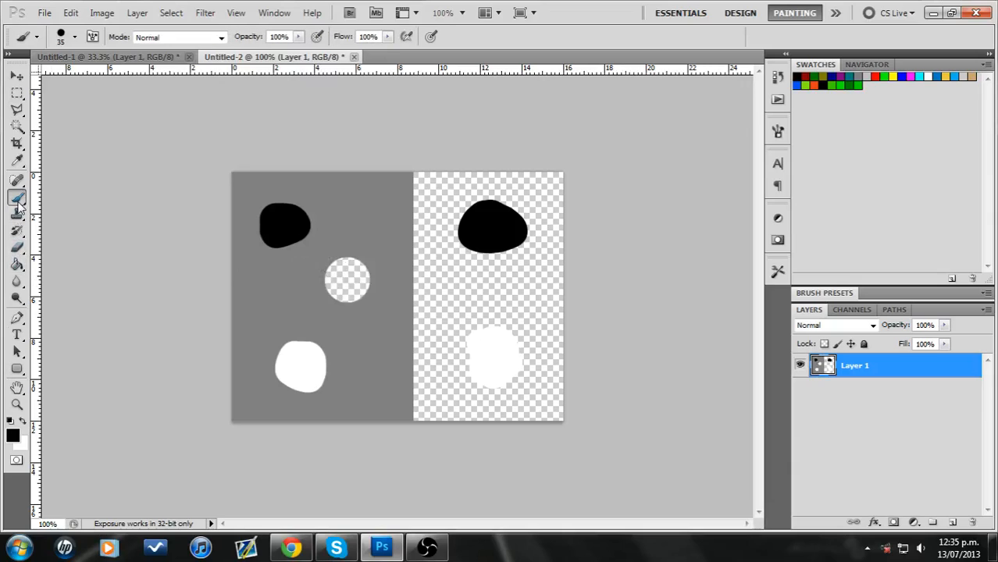
pyautogui.click(320, 288)
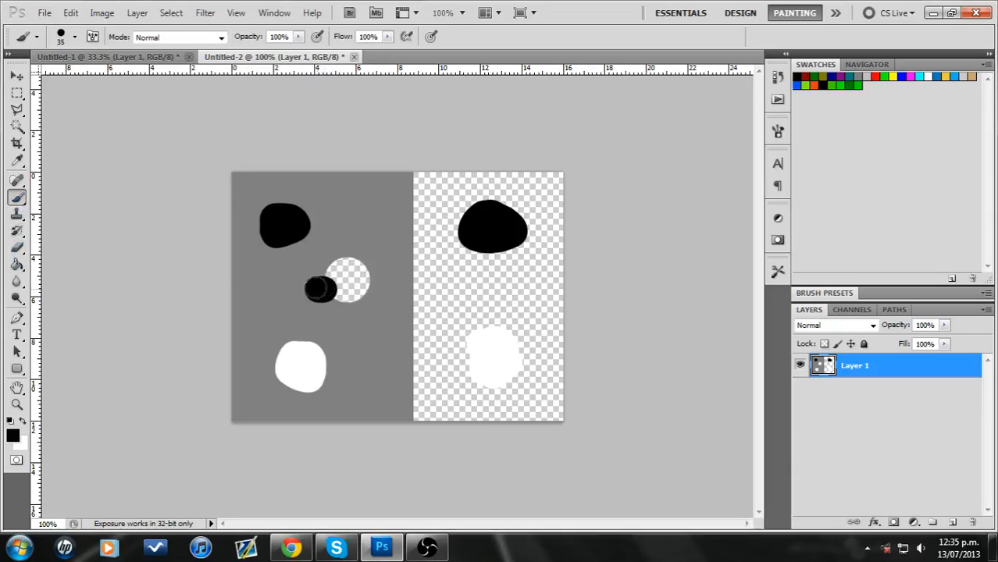
pyautogui.click(22, 421)
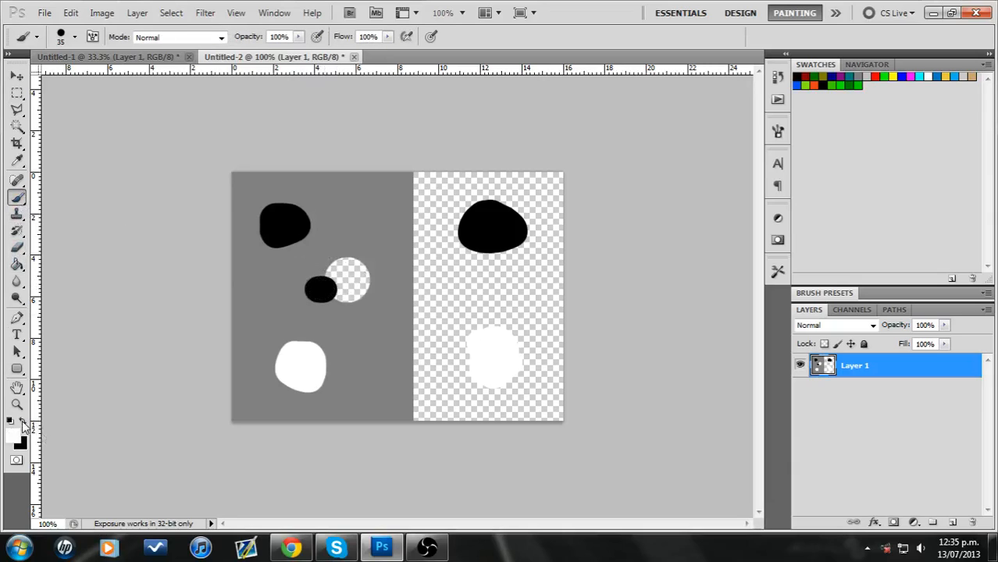
pyautogui.click(363, 264)
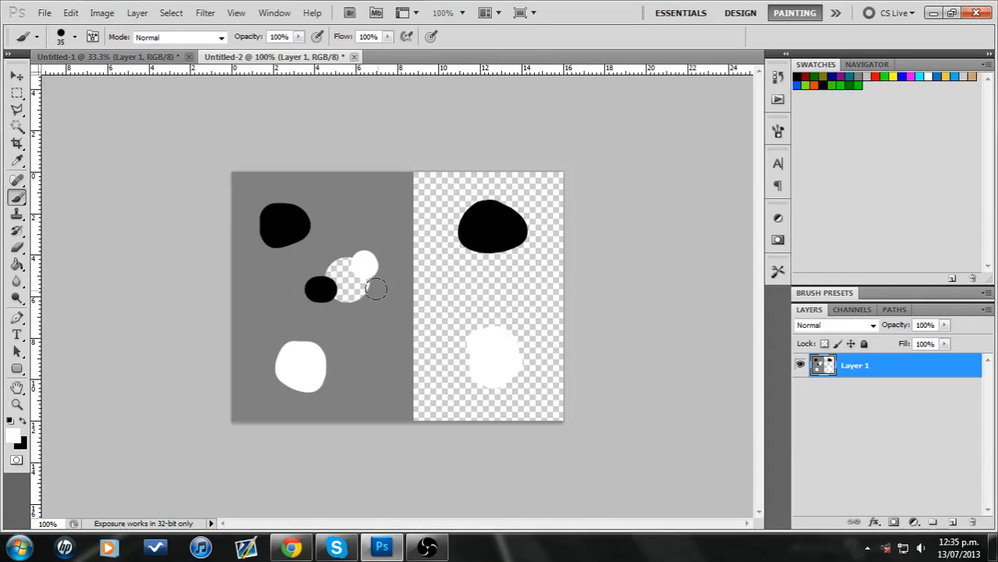
# Step: Paint a short grey stroke between the black and white blobs on the transparent half
pyautogui.click(863, 72)
pyautogui.moveTo(467, 283); pyautogui.dragTo(467, 285)
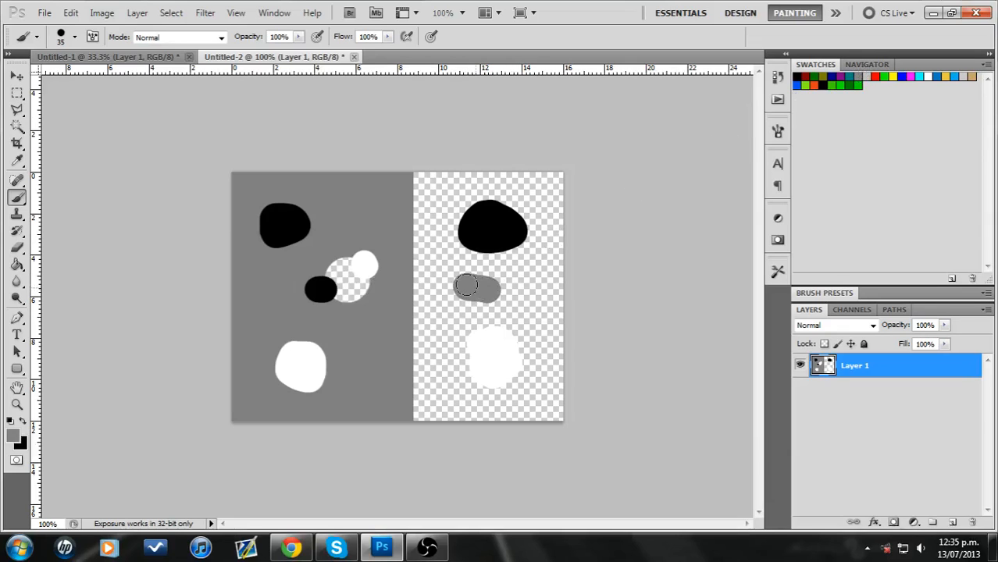
# Step: Open the NVIDIA Normal Map filter, compare the Biased RGB conversion and set the conversion to Max (R,G,B)
pyautogui.click(206, 13)
pyautogui.moveTo(285, 338)
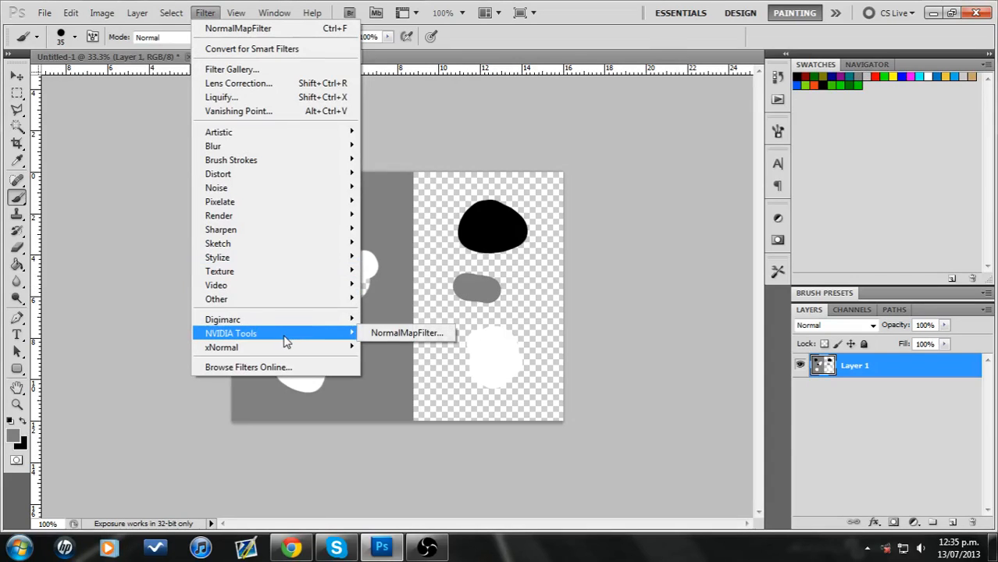
pyautogui.click(379, 333)
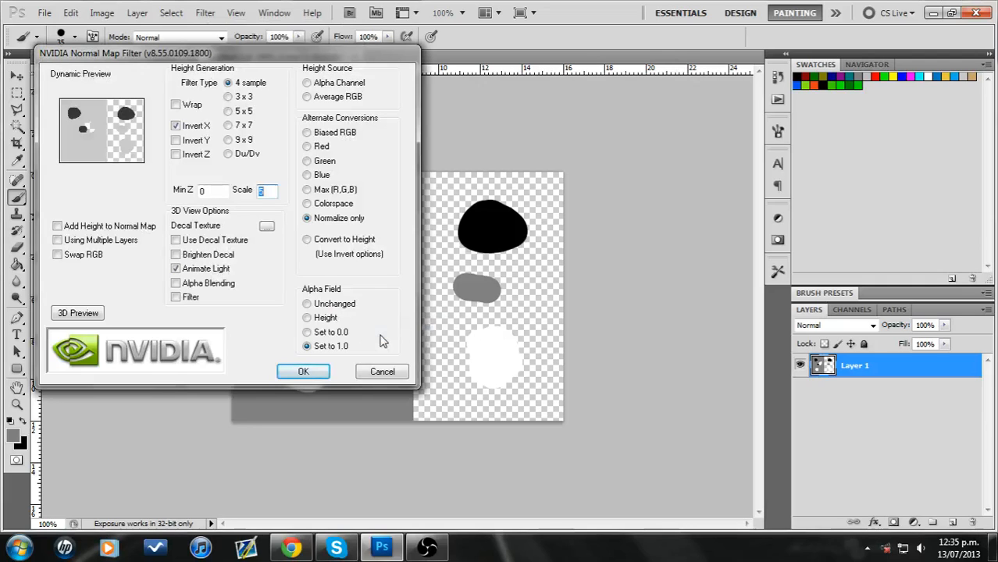
pyautogui.click(308, 190)
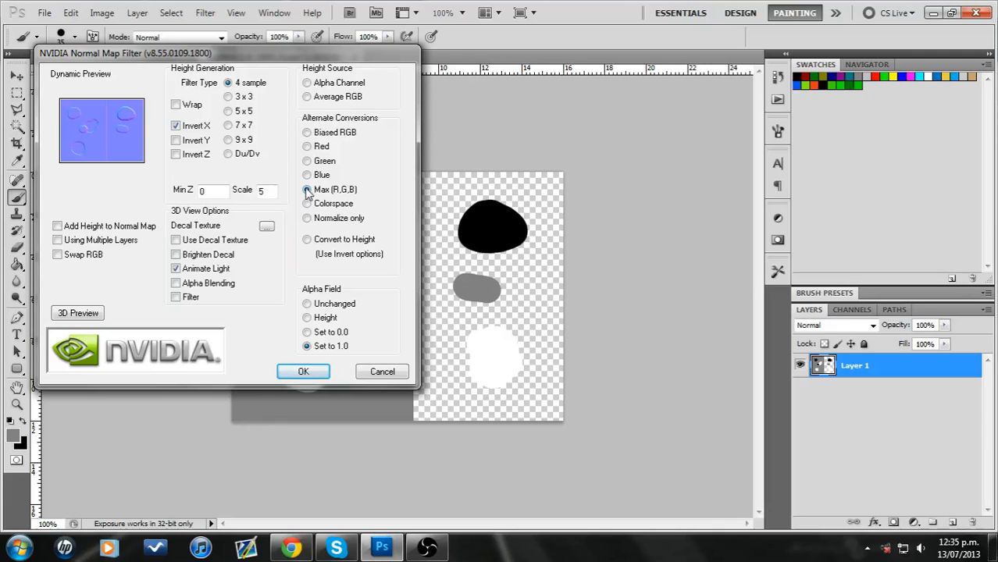
pyautogui.click(308, 133)
pyautogui.click(308, 191)
# Step: Preview the Unchanged alpha field, choose Set to 1.0 for it and apply the normal map filter to the layer
pyautogui.click(307, 305)
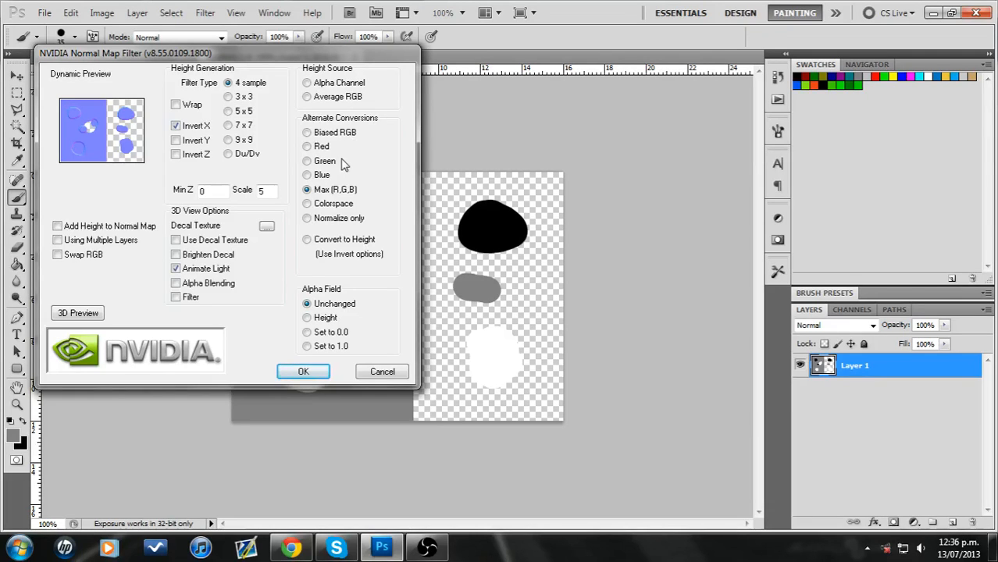
pyautogui.click(308, 348)
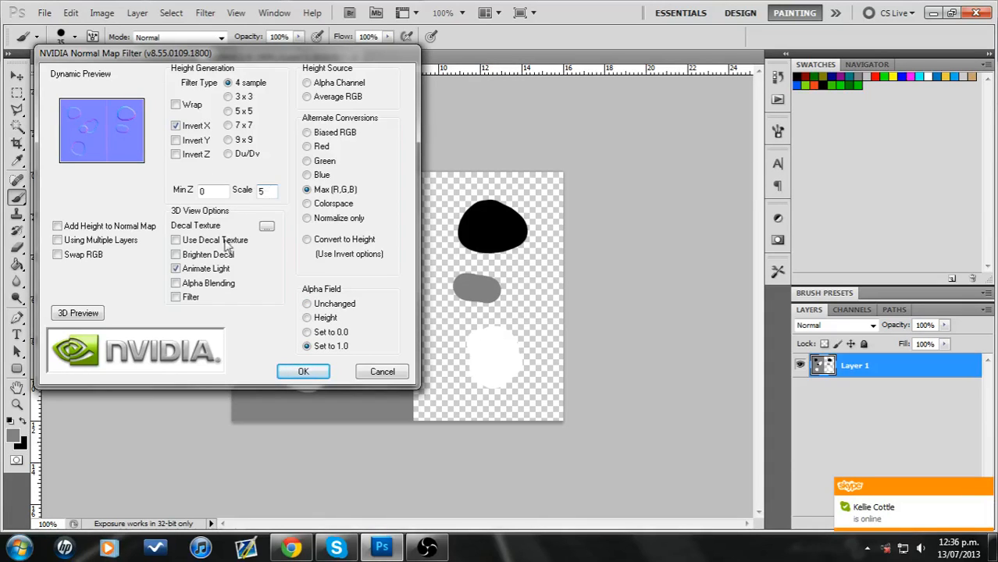
pyautogui.click(311, 372)
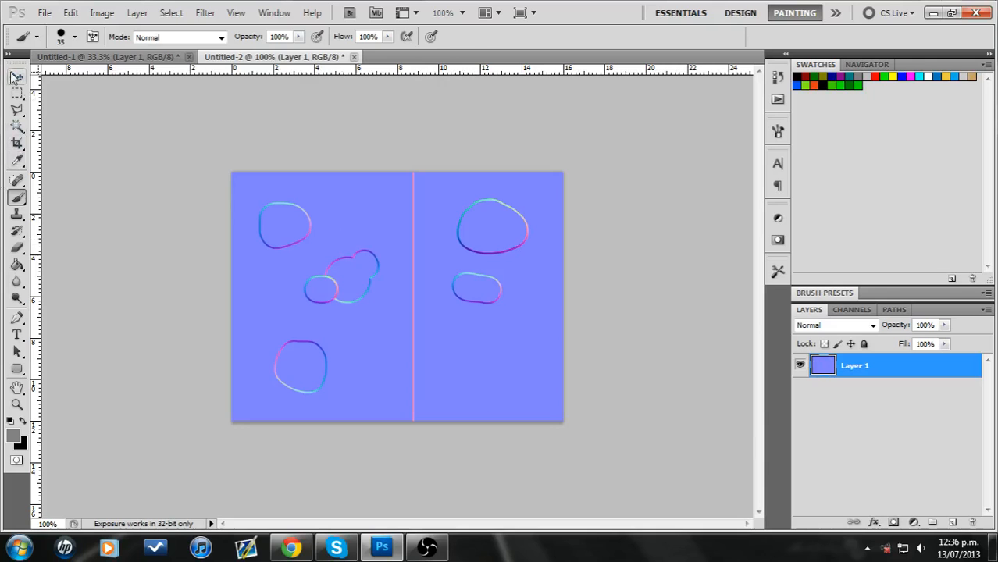
# Step: Undo the normal map filter on the test layer and duplicate Layer 1
pyautogui.click(17, 75)
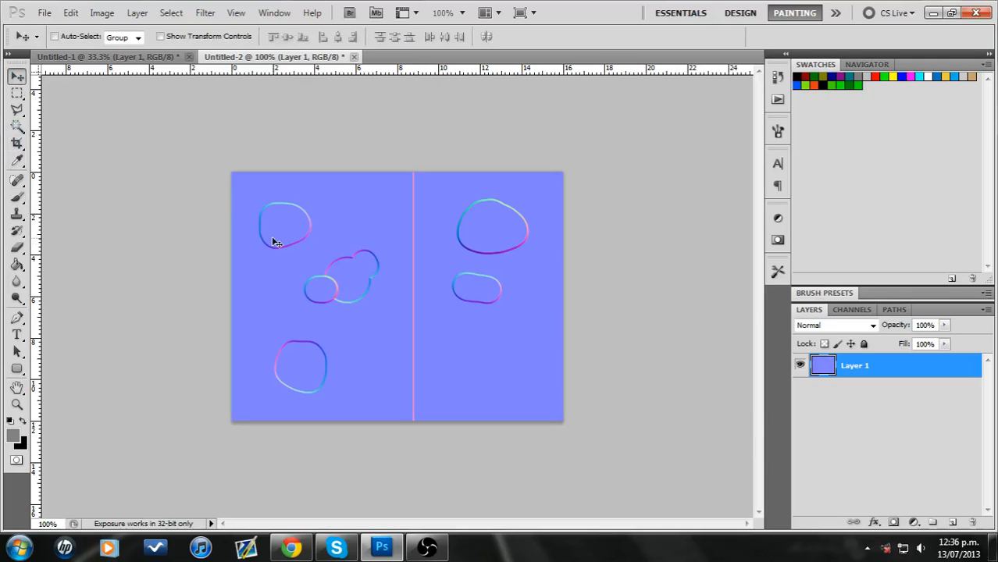
pyautogui.hotkey('ctrl', 'z')
pyautogui.rightClick(898, 366)
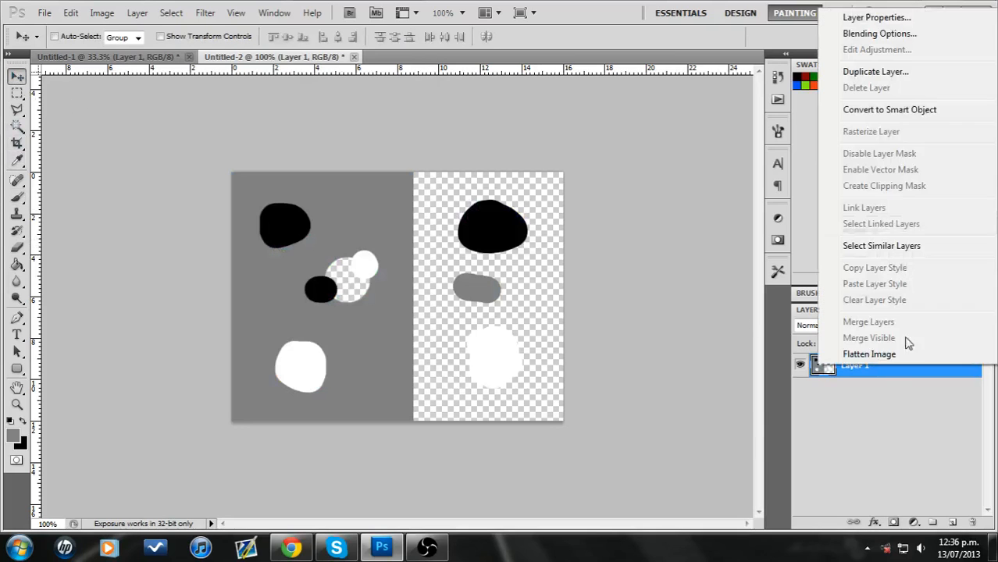
pyautogui.click(874, 72)
pyautogui.click(630, 164)
# Step: Apply the NVIDIA Normal Map filter to the duplicated layer with the same settings
pyautogui.click(202, 14)
pyautogui.moveTo(331, 334)
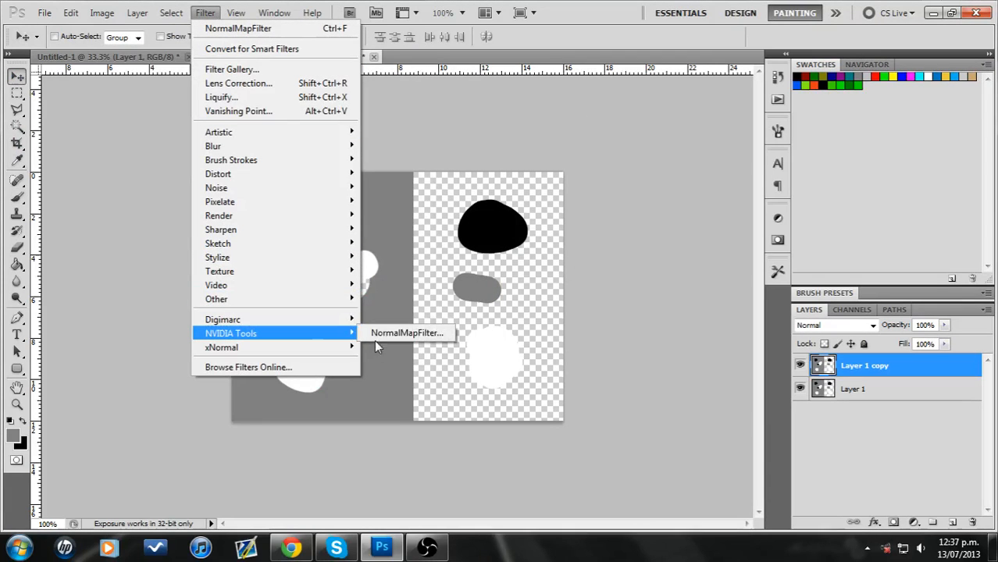
pyautogui.click(381, 333)
pyautogui.click(316, 374)
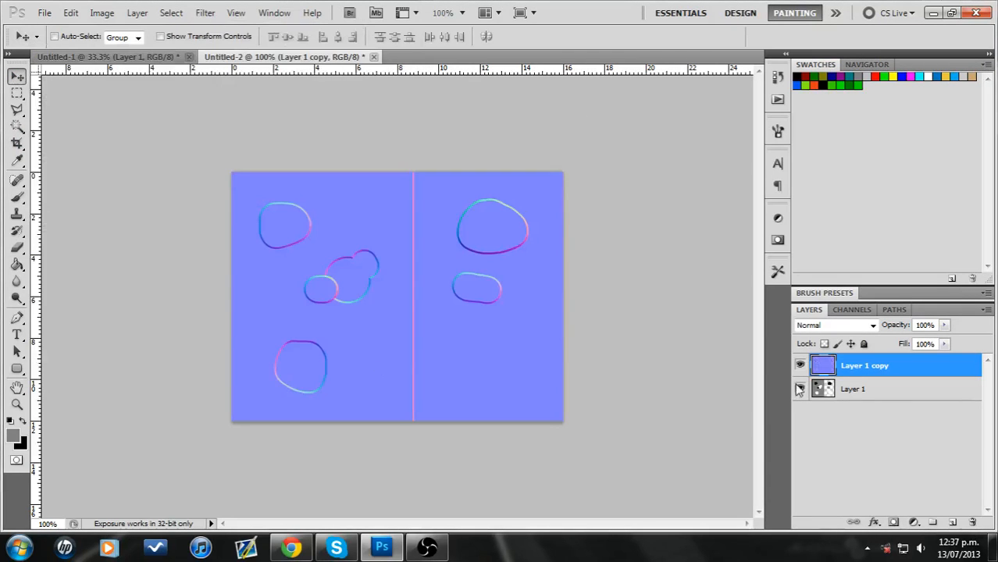
# Step: Compare the normal map with the painted original by toggling the copied layer's visibility, and check its channels
pyautogui.click(800, 366)
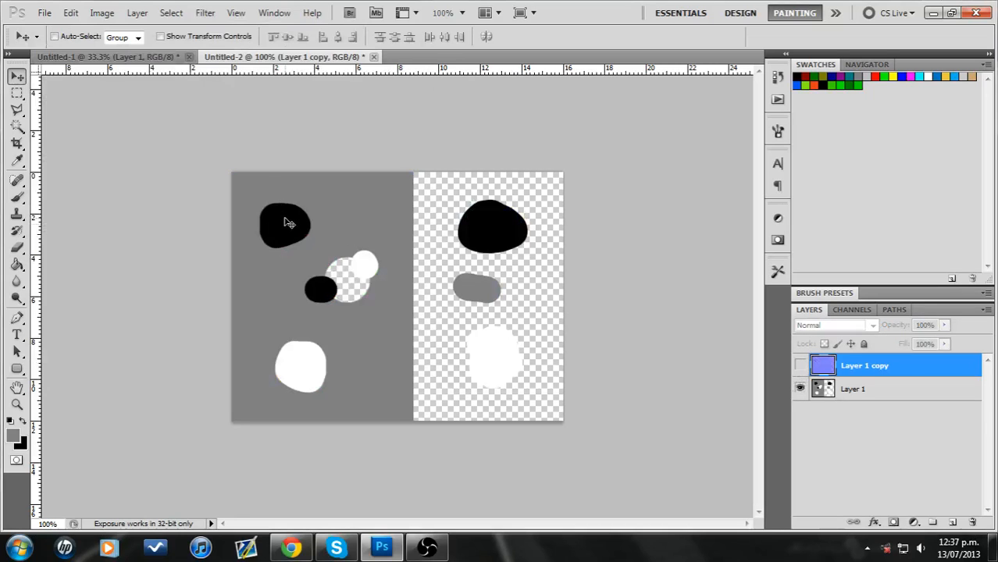
pyautogui.click(800, 367)
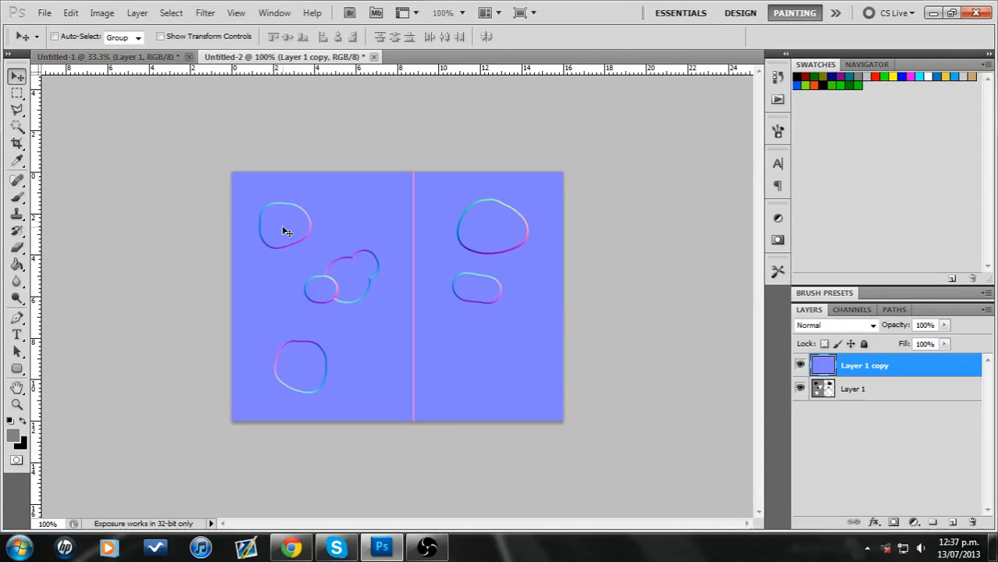
pyautogui.click(851, 310)
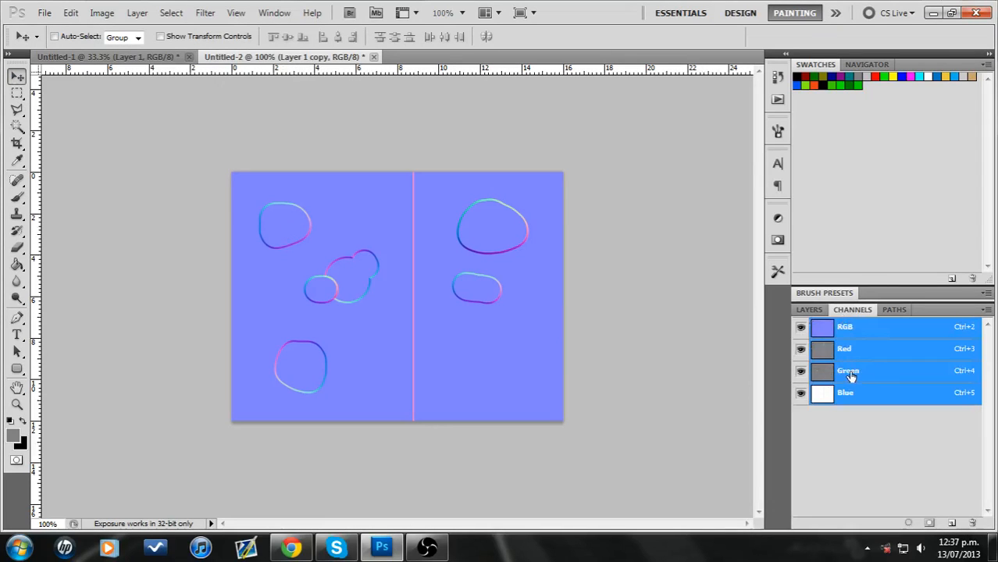
pyautogui.click(811, 310)
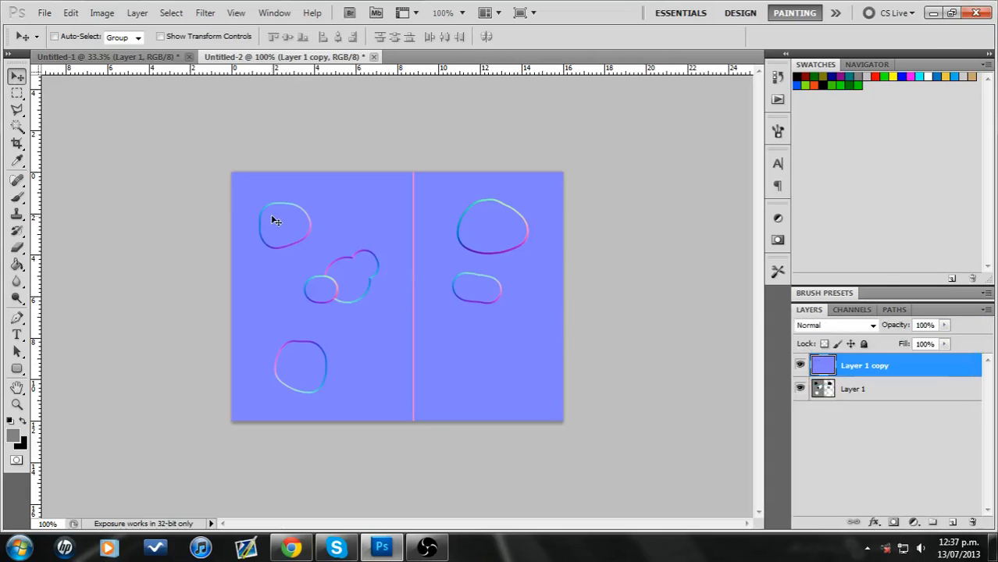
pyautogui.click(800, 366)
pyautogui.click(799, 366)
pyautogui.click(799, 366)
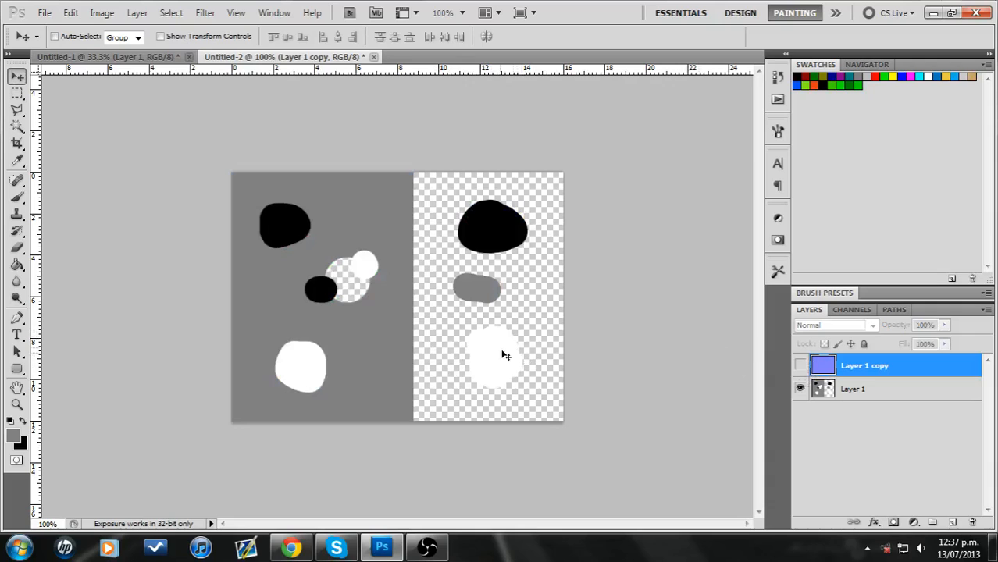
pyautogui.click(800, 367)
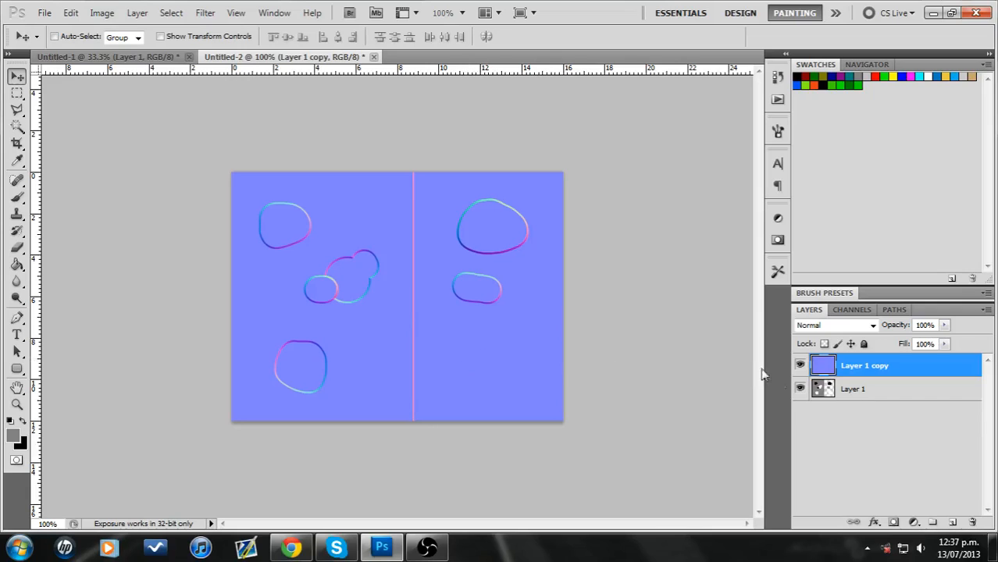
pyautogui.click(799, 366)
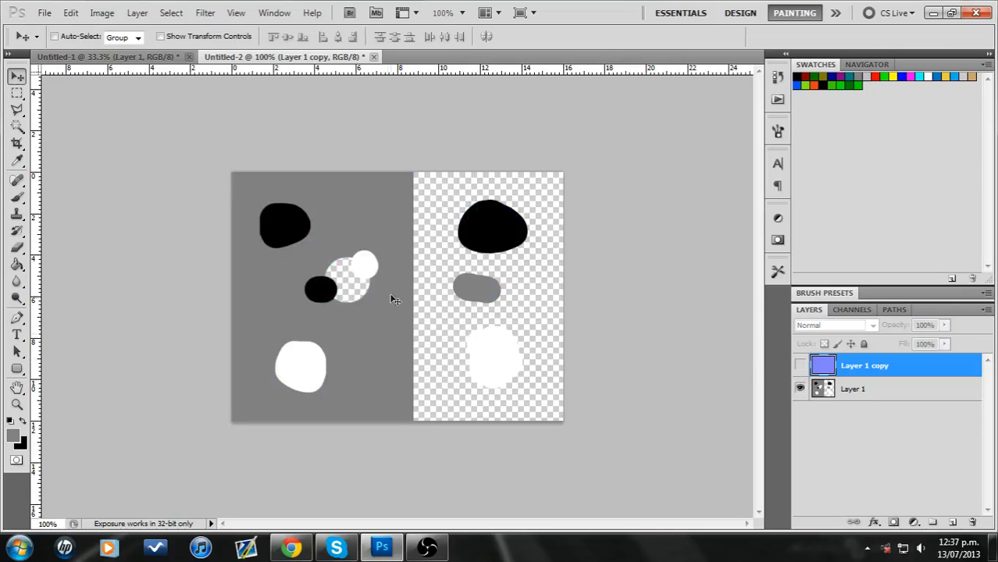
pyautogui.click(799, 367)
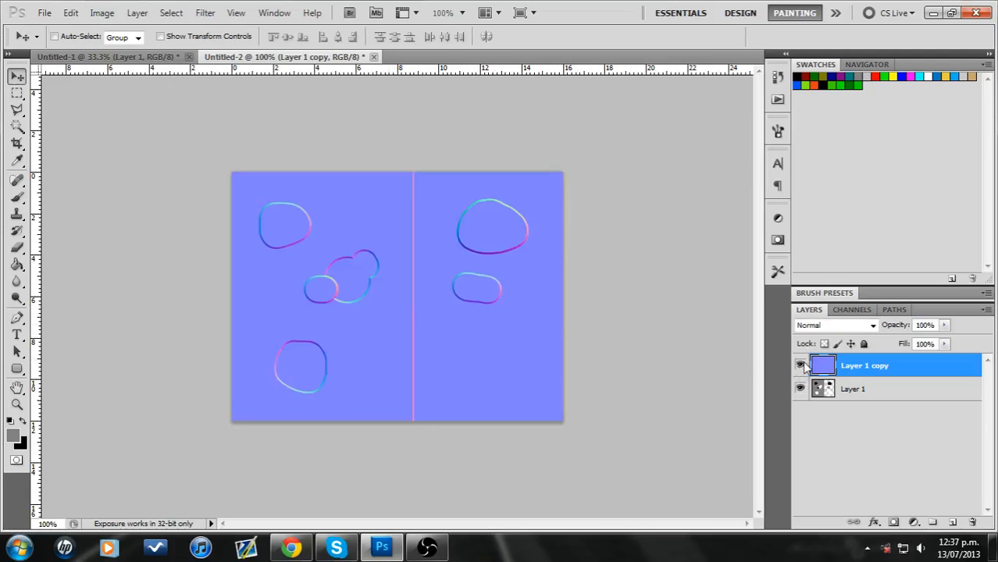
pyautogui.click(800, 366)
pyautogui.click(800, 366)
pyautogui.click(800, 367)
pyautogui.click(800, 366)
pyautogui.click(799, 366)
pyautogui.click(800, 366)
# Step: Close the Untitled-2 test document without saving it
pyautogui.click(375, 58)
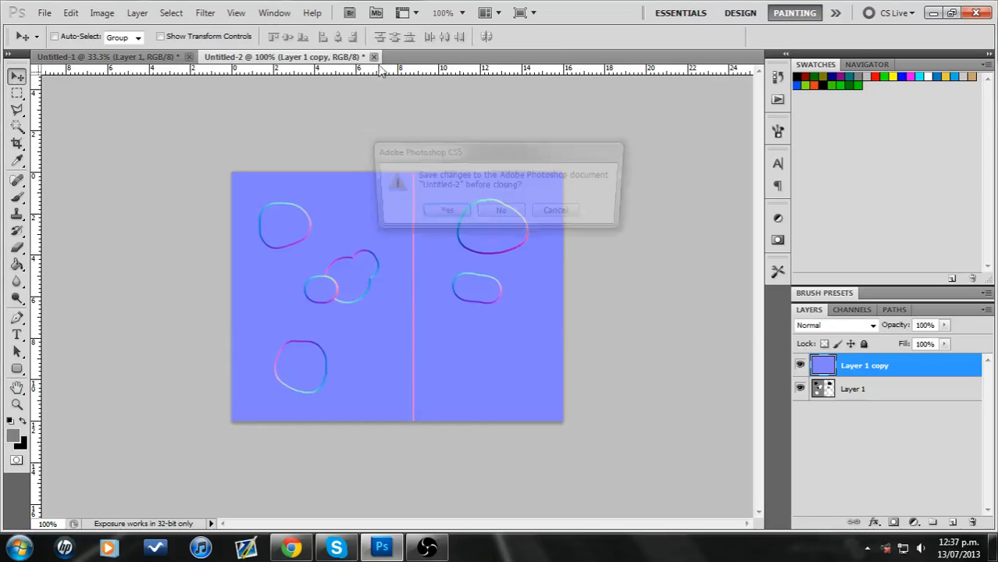
pyautogui.click(501, 214)
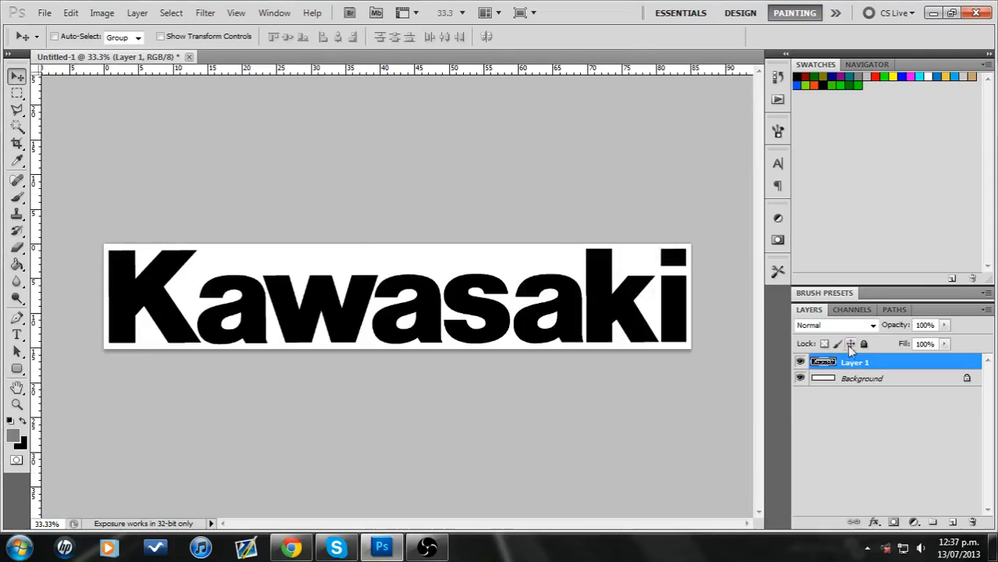
# Step: Free-transform the Kawasaki logo layer to 50% width and 50% height and apply the transformation
pyautogui.click(17, 94)
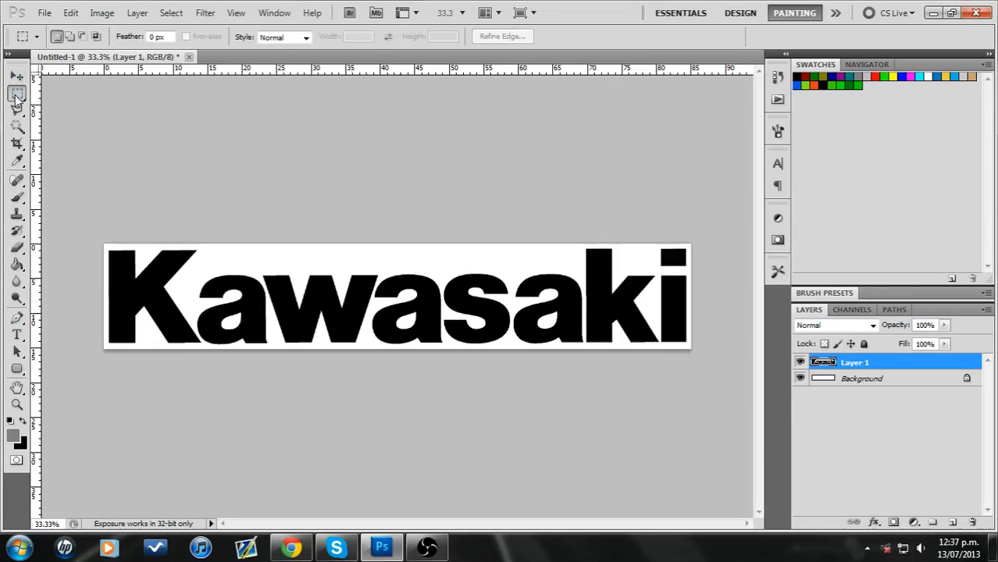
pyautogui.rightClick(364, 310)
pyautogui.click(436, 441)
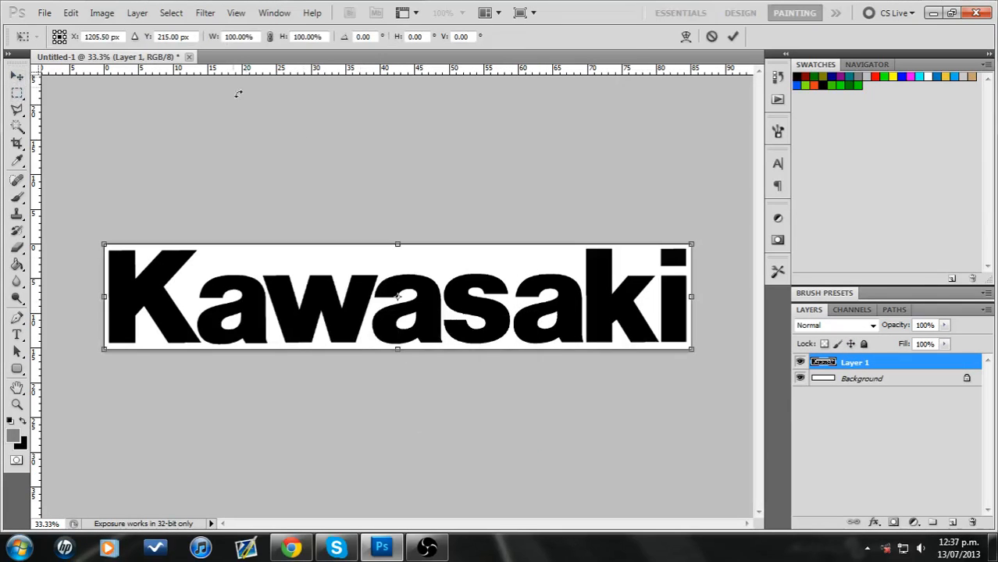
pyautogui.doubleClick(234, 36)
pyautogui.write('50')
pyautogui.press('Return')
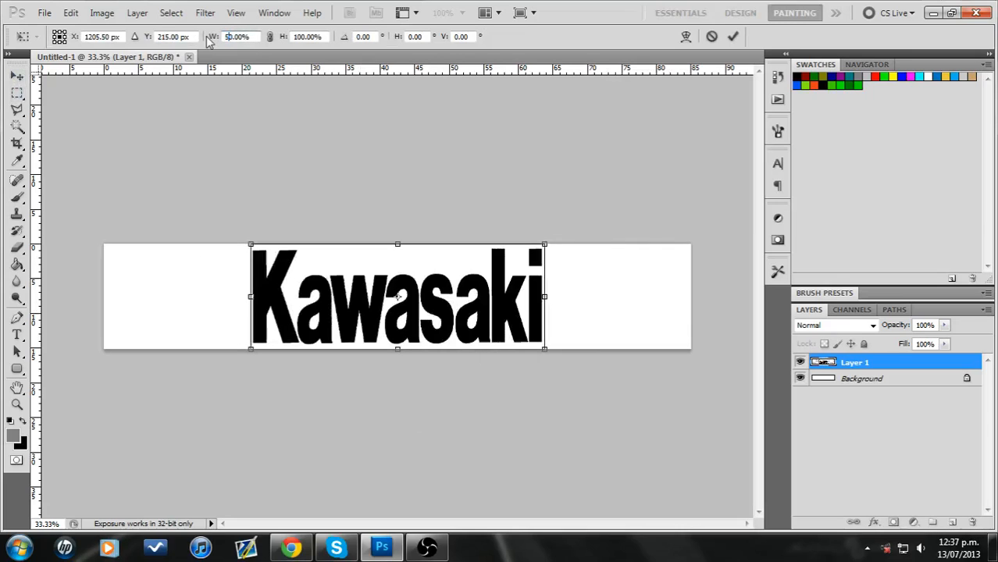
pyautogui.doubleClick(301, 37)
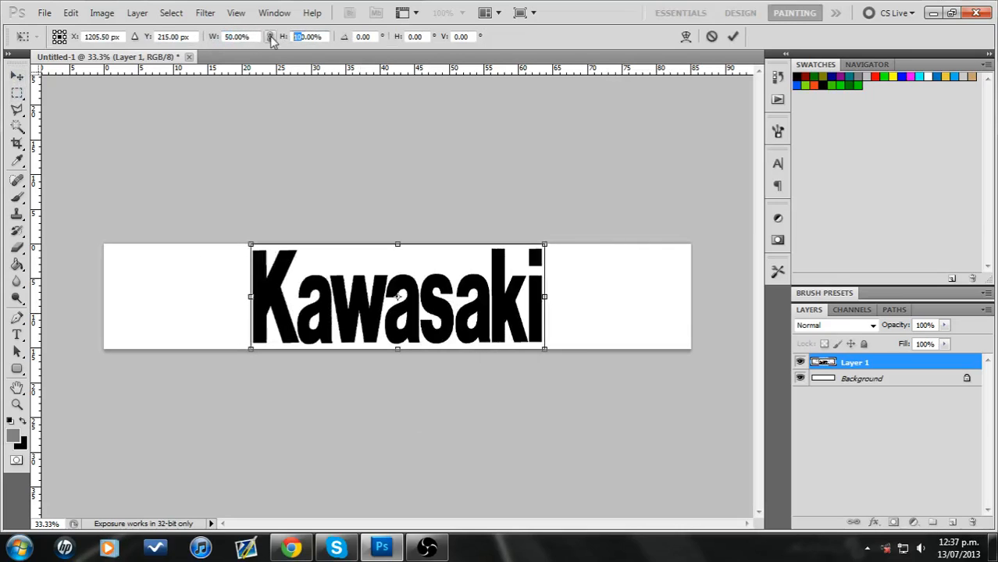
pyautogui.write('50')
pyautogui.press('Return')
pyautogui.click(17, 77)
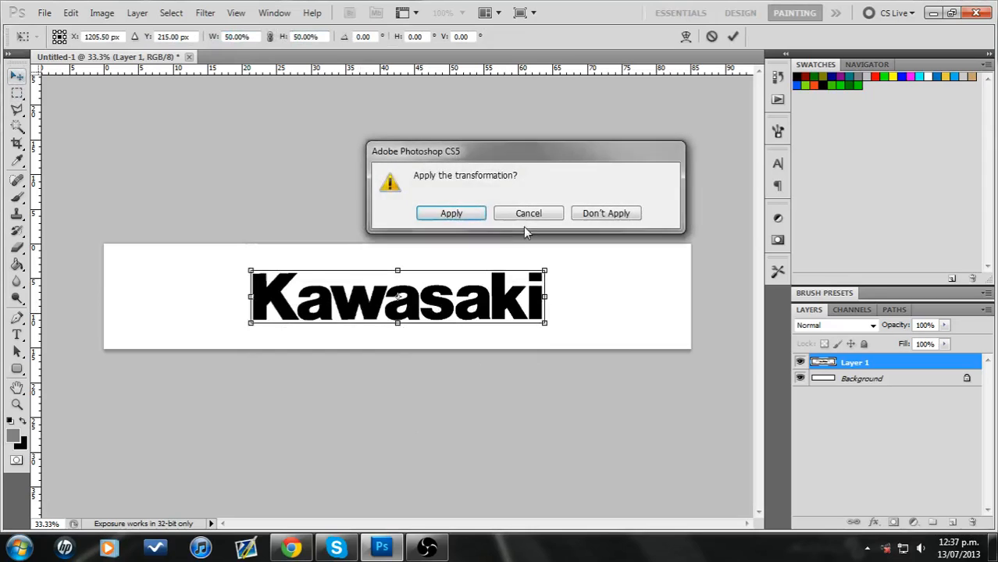
pyautogui.click(440, 213)
# Step: Scale the Kawasaki logo layer by a further 60% in width and height and apply the transformation
pyautogui.doubleClick(17, 406)
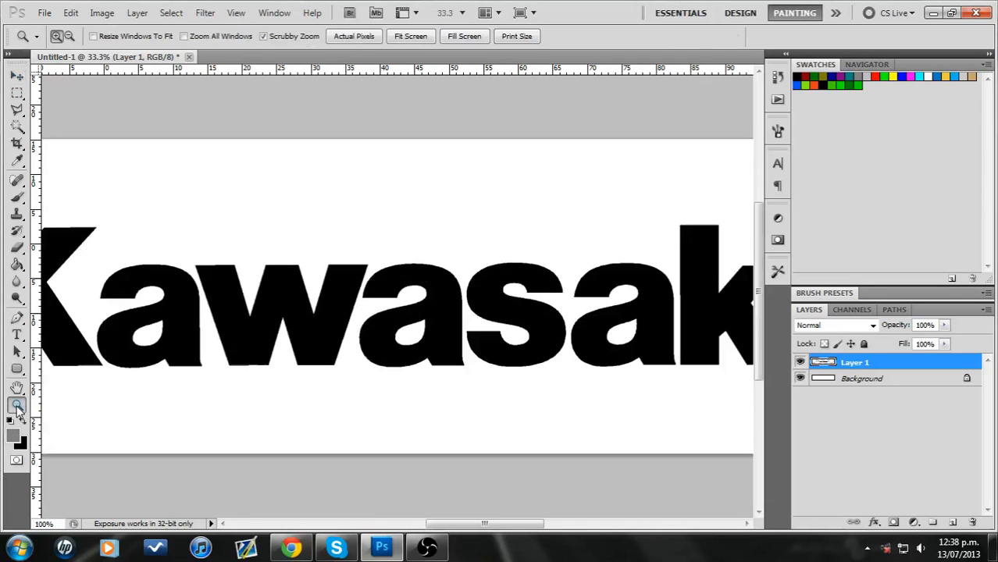
pyautogui.click(17, 93)
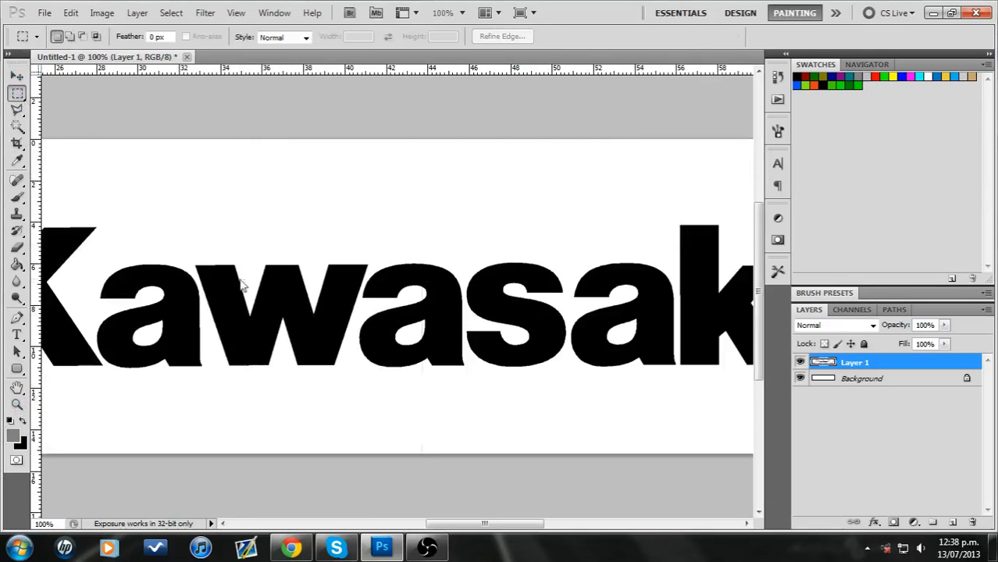
pyautogui.rightClick(235, 278)
pyautogui.click(396, 411)
pyautogui.click(237, 36)
pyautogui.write('60')
pyautogui.press('Return')
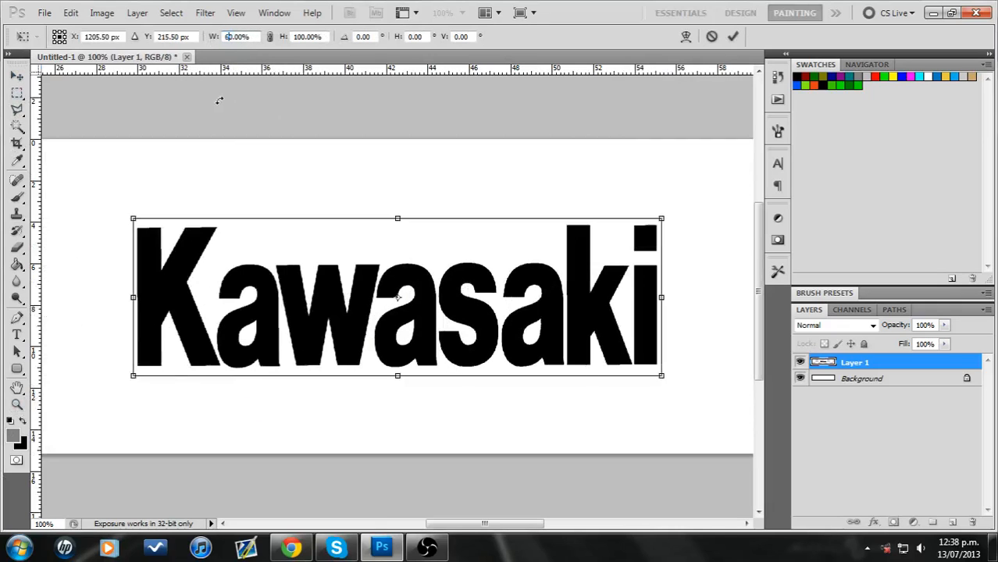
pyautogui.click(269, 37)
pyautogui.click(16, 76)
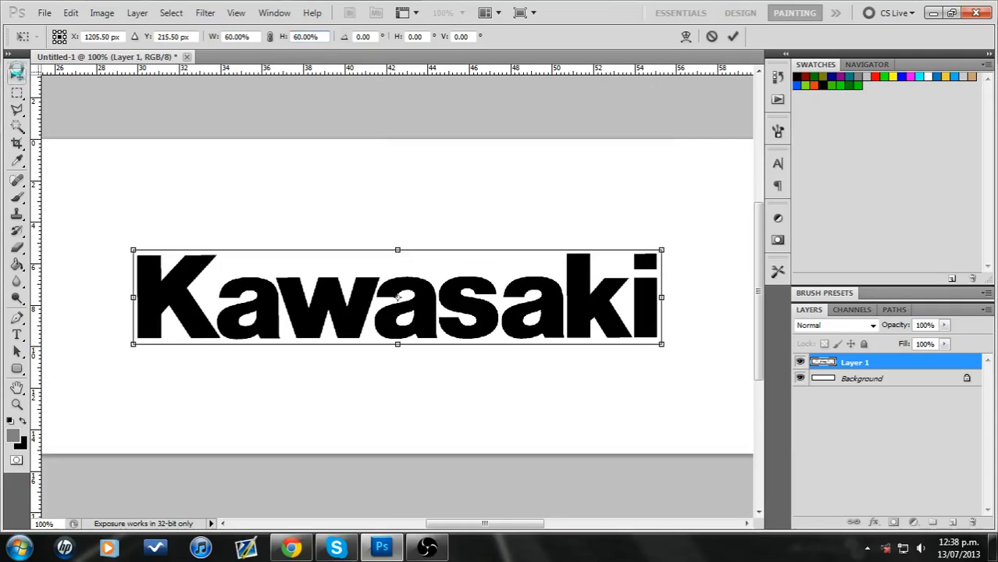
pyautogui.click(469, 216)
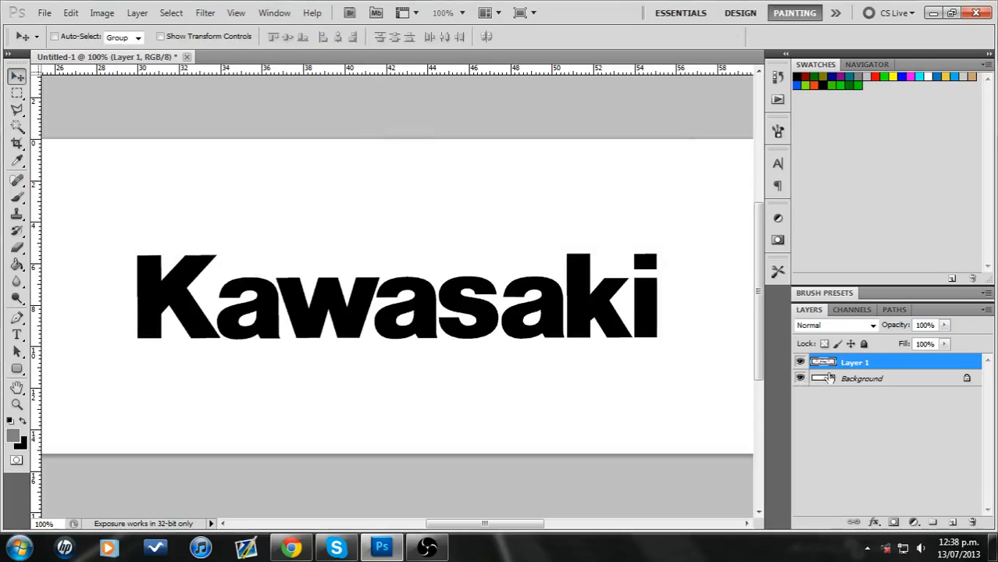
pyautogui.click(855, 382)
pyautogui.press('Delete')
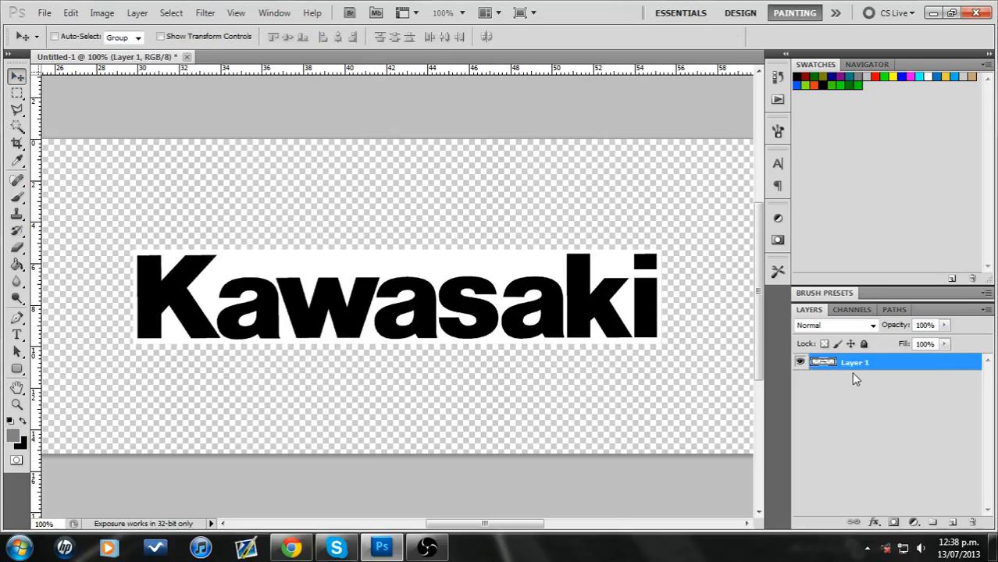
pyautogui.hotkey('ctrl', 'z')
pyautogui.click(853, 365)
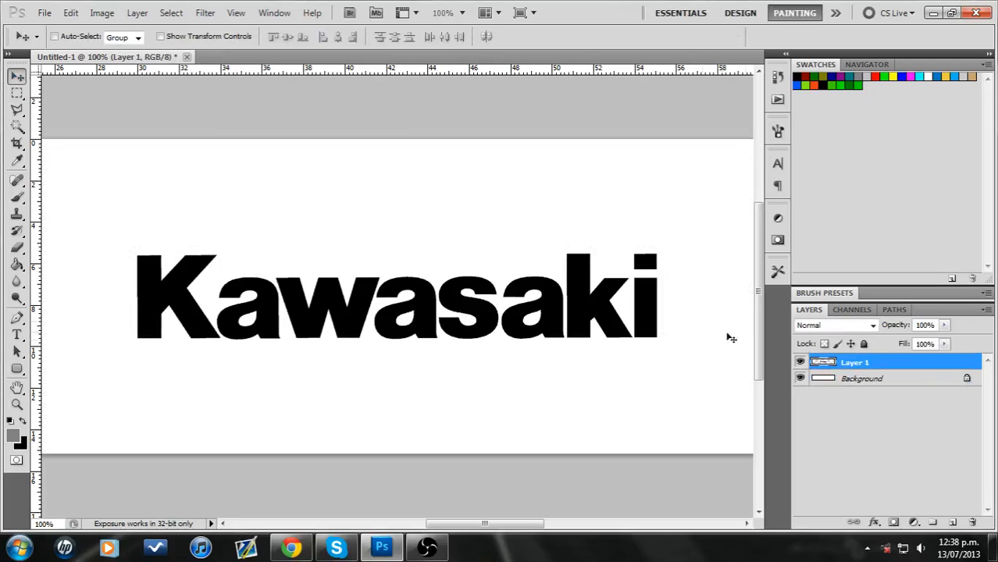
# Step: Hide the Background layer temporarily and try inverting the colours of the logo layer
pyautogui.click(800, 378)
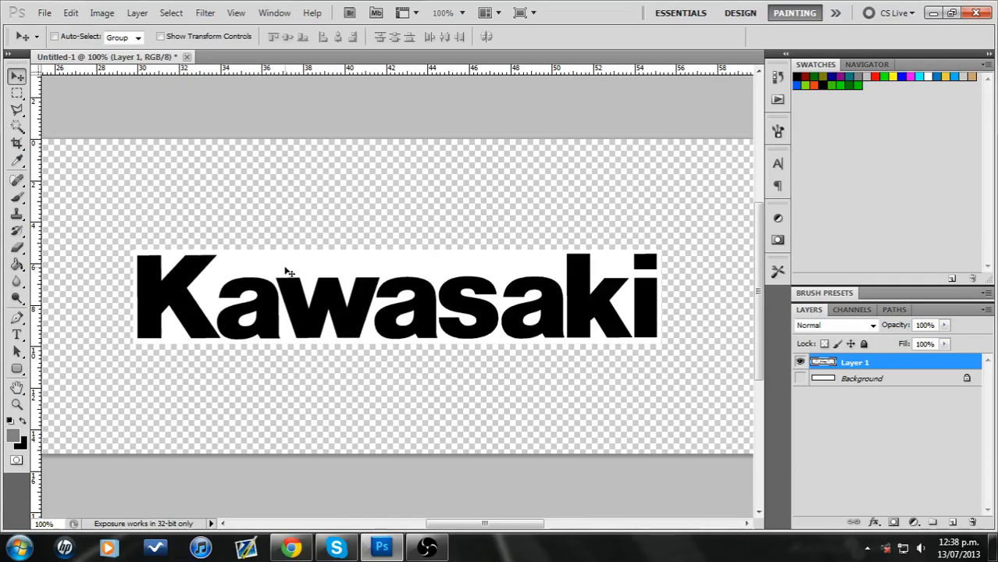
pyautogui.hotkey('ctrl', 'i')
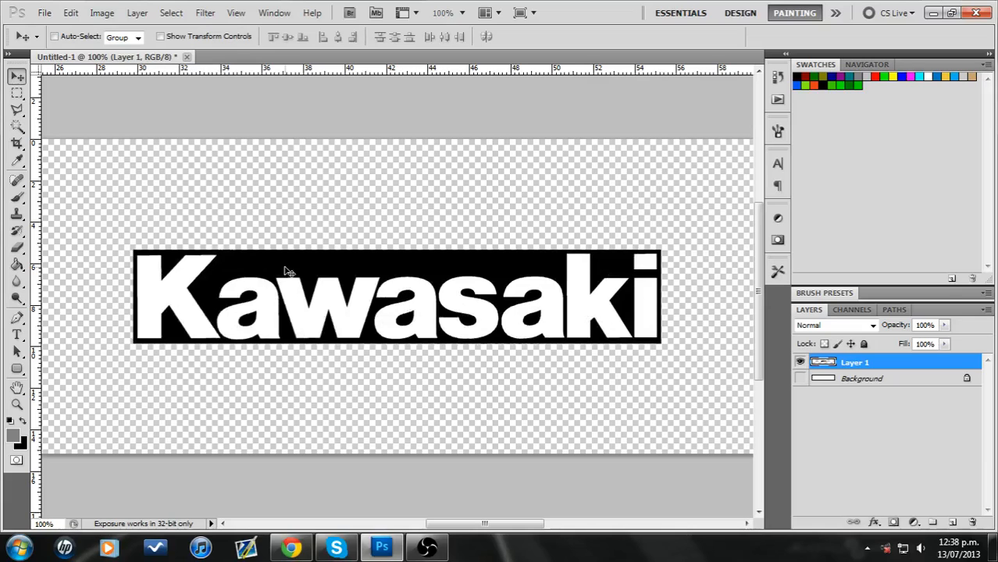
pyautogui.hotkey('ctrl', 'i')
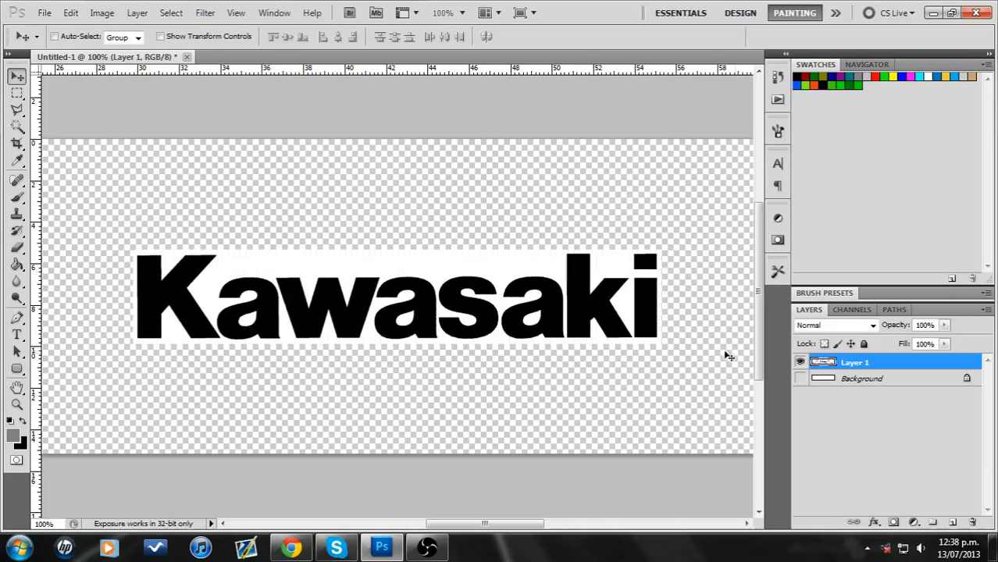
pyautogui.click(800, 379)
# Step: Remove the white around the Kawasaki letters with a Color Range selection of white, deselect, and delete the Background layer
pyautogui.click(178, 13)
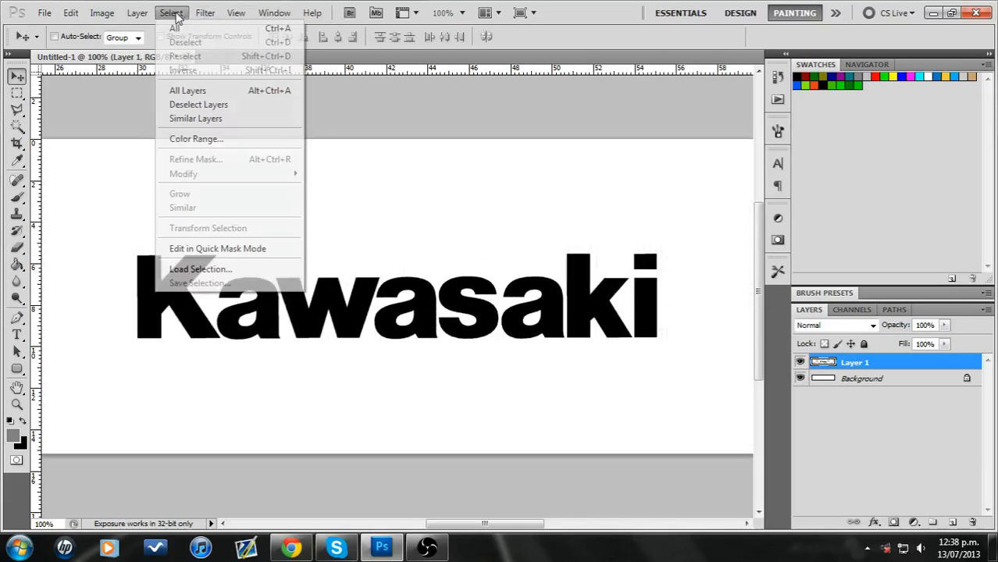
pyautogui.click(200, 141)
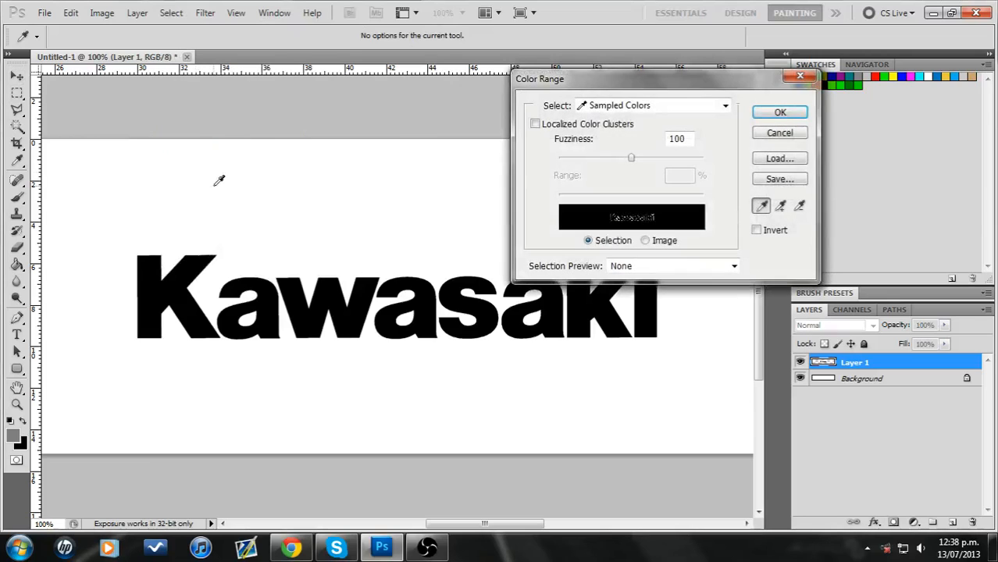
pyautogui.click(219, 180)
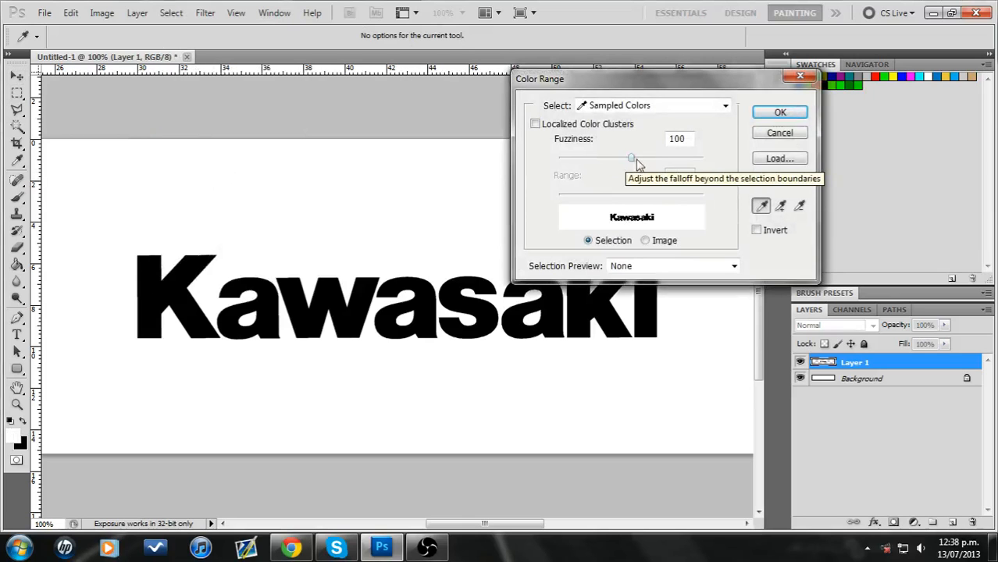
pyautogui.click(781, 113)
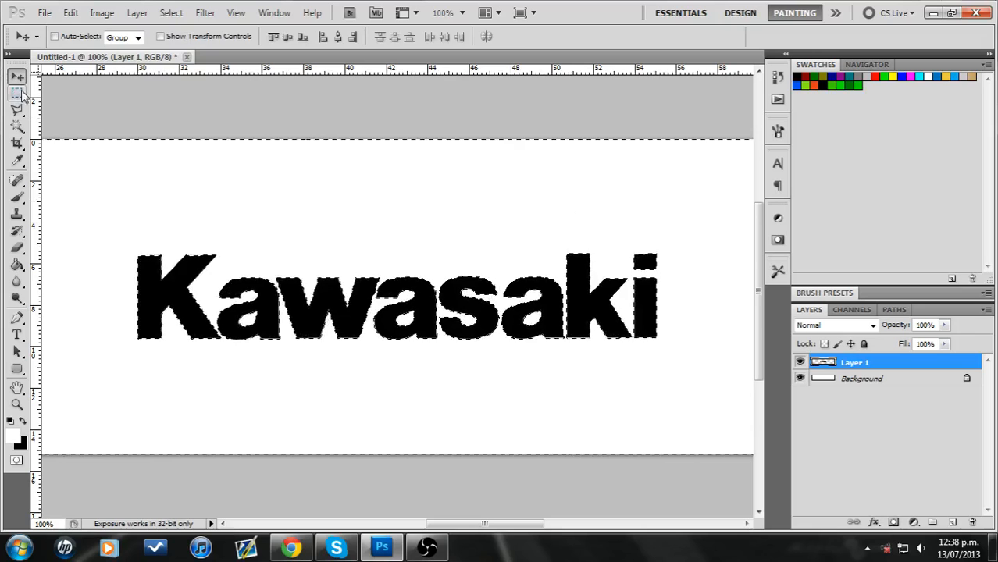
pyautogui.press('m')
pyautogui.hotkey('ctrl', 'd')
pyautogui.click(846, 383)
pyautogui.press('Delete')
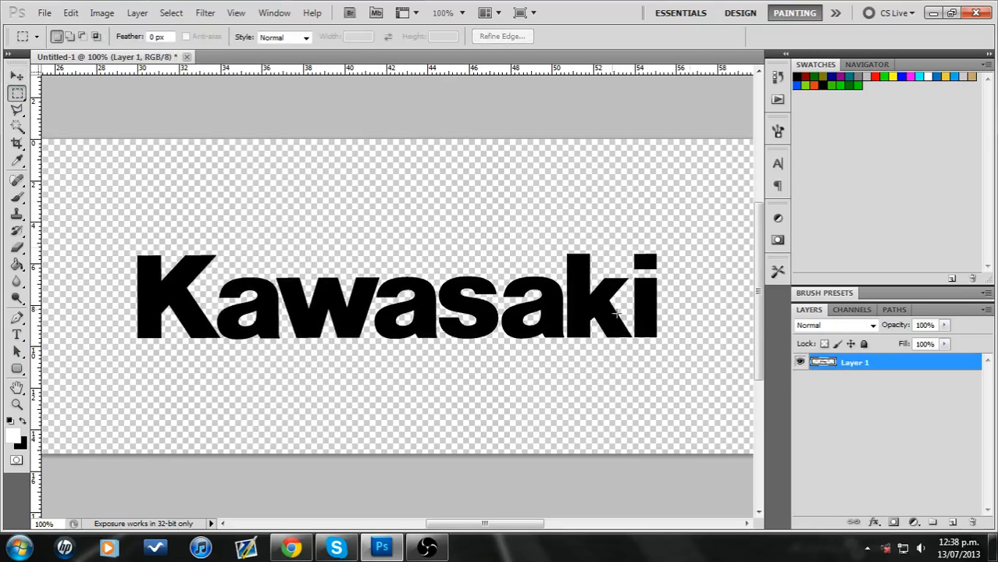
# Step: Invert the Kawasaki logo layer so the letters are white on transparency
pyautogui.hotkey('ctrl', 'i')
pyautogui.hotkey('ctrl', 'z')
pyautogui.hotkey('ctrl', 'z')
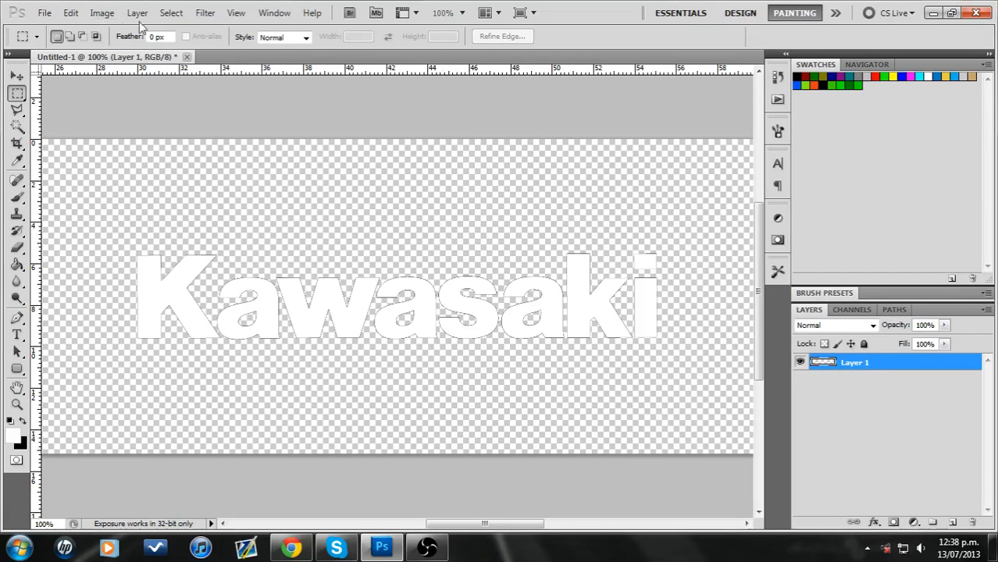
# Step: Turn the whole logo pure white using Levels with the output black level at 255, and invert it to black
pyautogui.click(102, 12)
pyautogui.moveTo(123, 51)
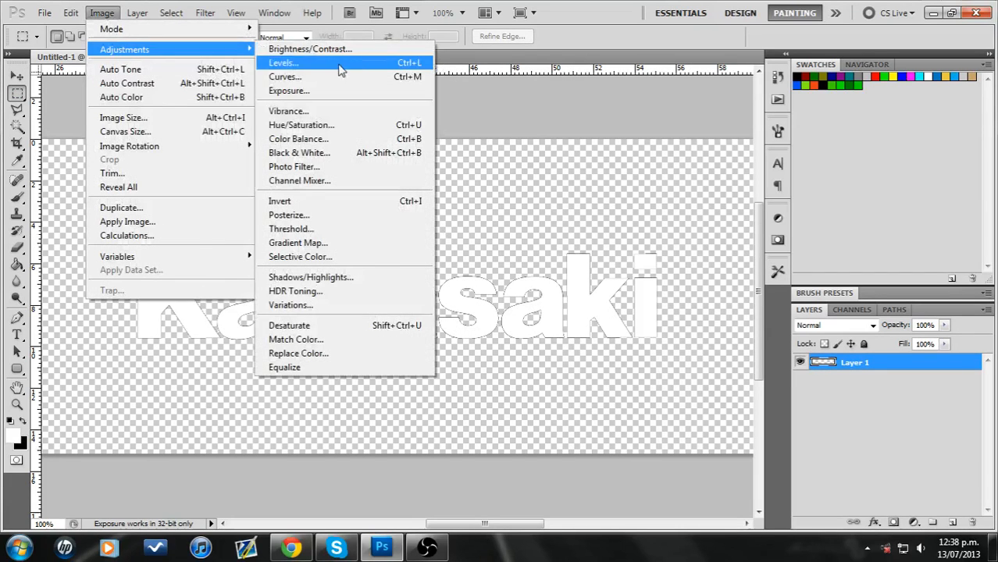
pyautogui.click(343, 64)
pyautogui.moveTo(702, 296); pyautogui.dragTo(993, 296)
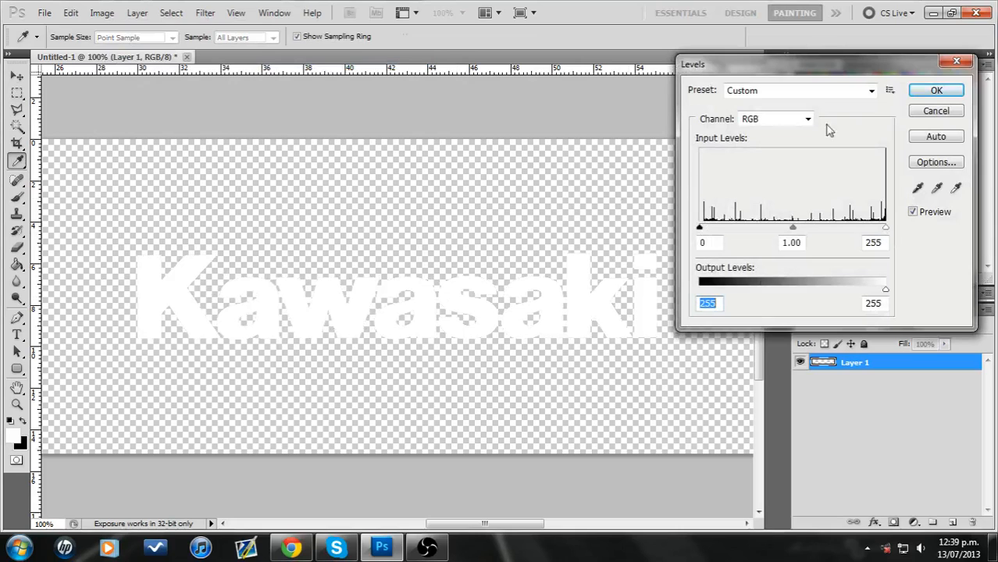
pyautogui.click(937, 91)
pyautogui.press('m')
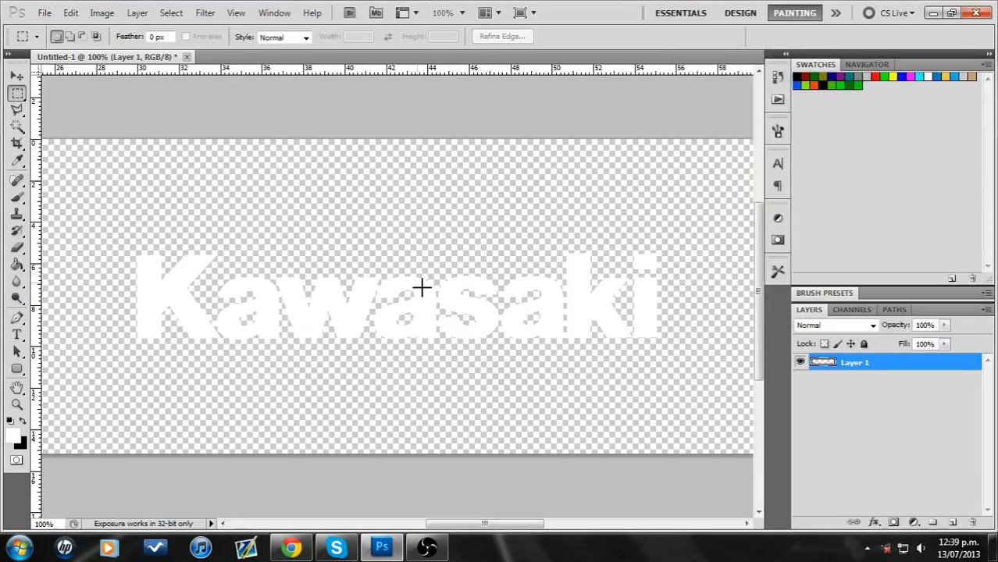
pyautogui.hotkey('ctrl', 'i')
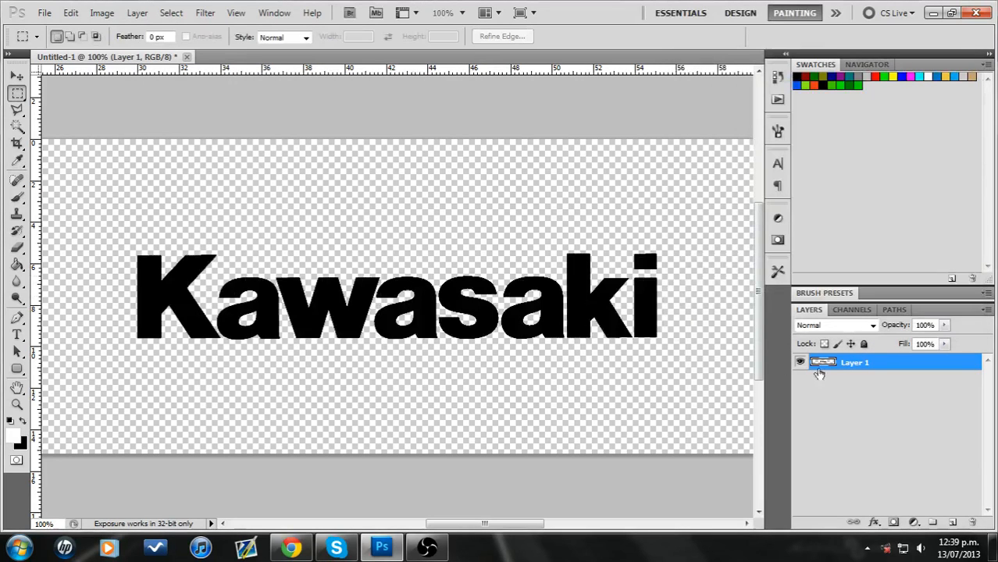
# Step: Duplicate the Kawasaki logo layer and hide the original Layer 1
pyautogui.rightClick(869, 363)
pyautogui.click(851, 67)
pyautogui.click(623, 165)
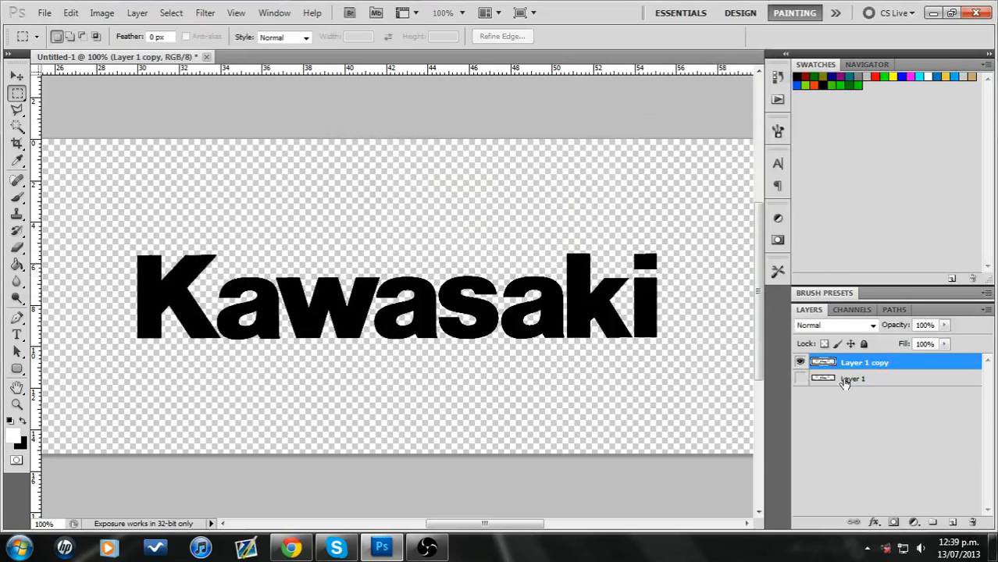
# Step: Create three layer groups between the two logo layers and delete the hidden Layer 1
pyautogui.click(842, 380)
pyautogui.click(934, 523)
pyautogui.click(934, 522)
pyautogui.click(934, 523)
pyautogui.click(857, 430)
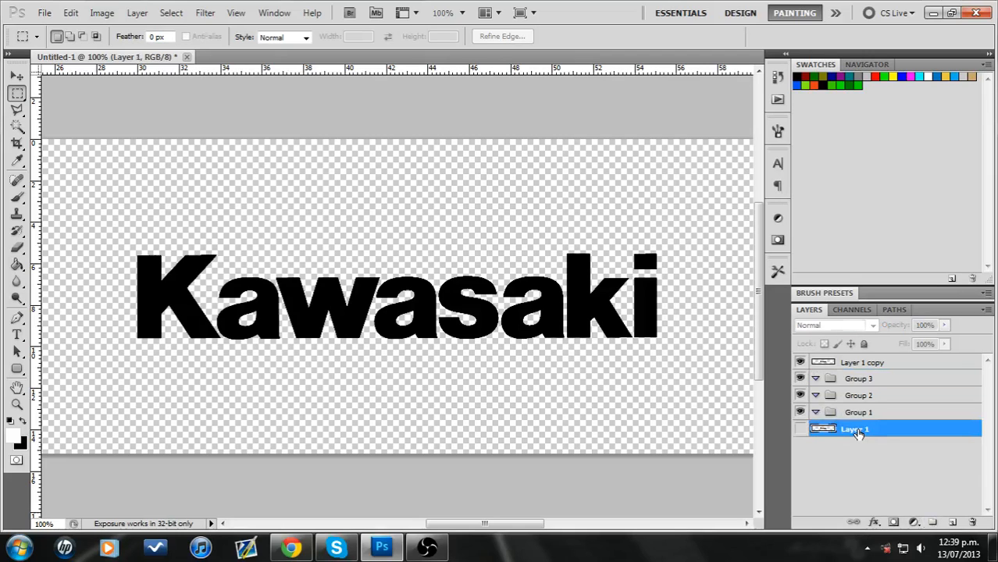
pyautogui.press('Delete')
# Step: Rename Group 1 as Height and hide Group 2 and Group 3
pyautogui.doubleClick(855, 415)
pyautogui.write('Height')
pyautogui.press('Return')
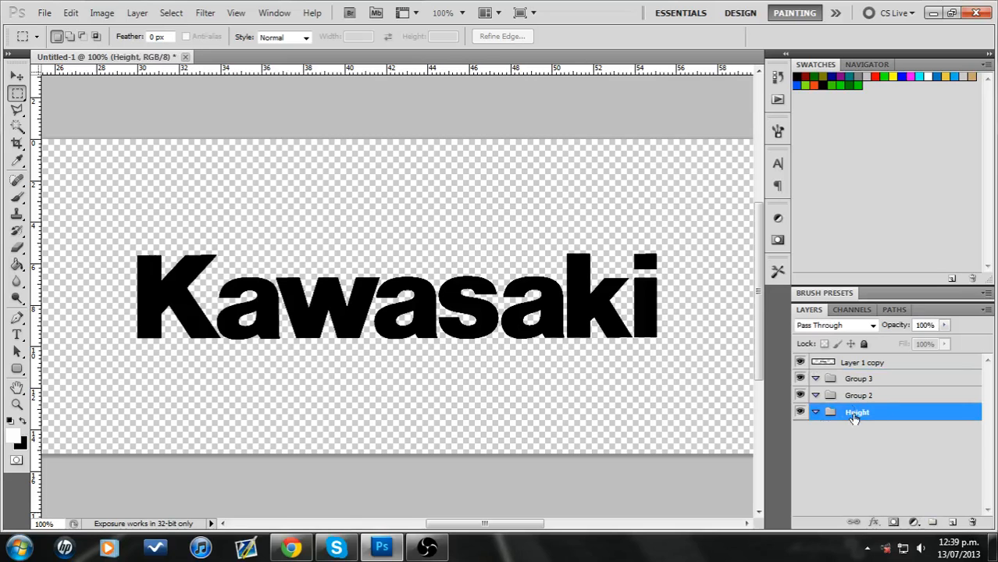
pyautogui.click(799, 396)
pyautogui.click(800, 379)
pyautogui.click(846, 362)
# Step: View the seat badge in the bike photo in Chrome, and fill a new layer inside the Height group with black in Photoshop
pyautogui.click(295, 547)
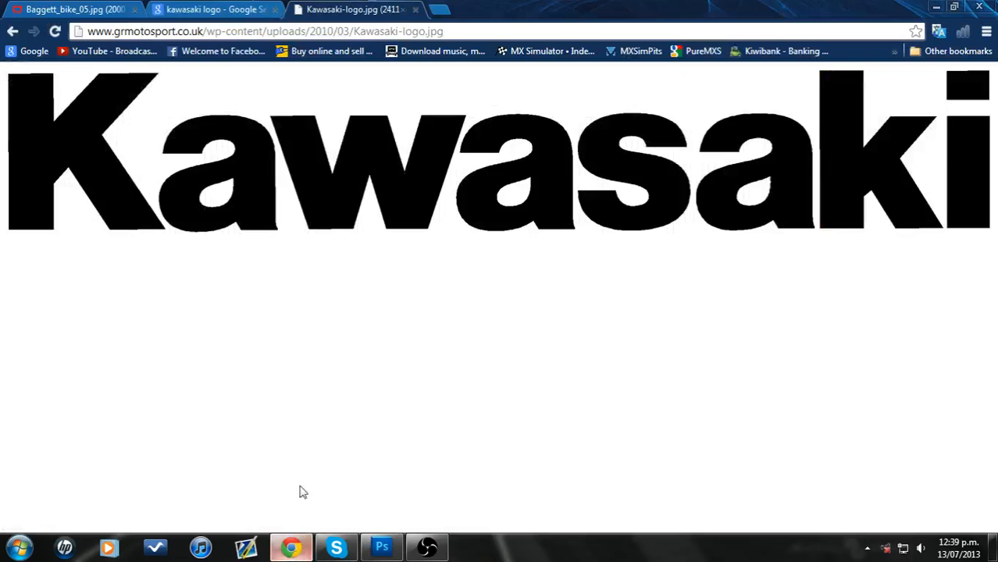
pyautogui.click(238, 9)
pyautogui.click(78, 9)
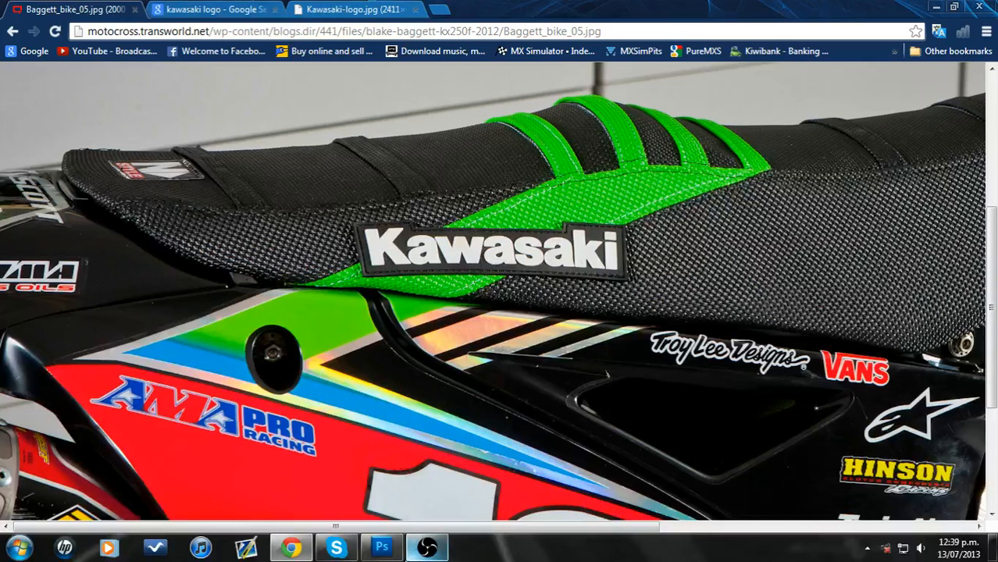
pyautogui.click(382, 547)
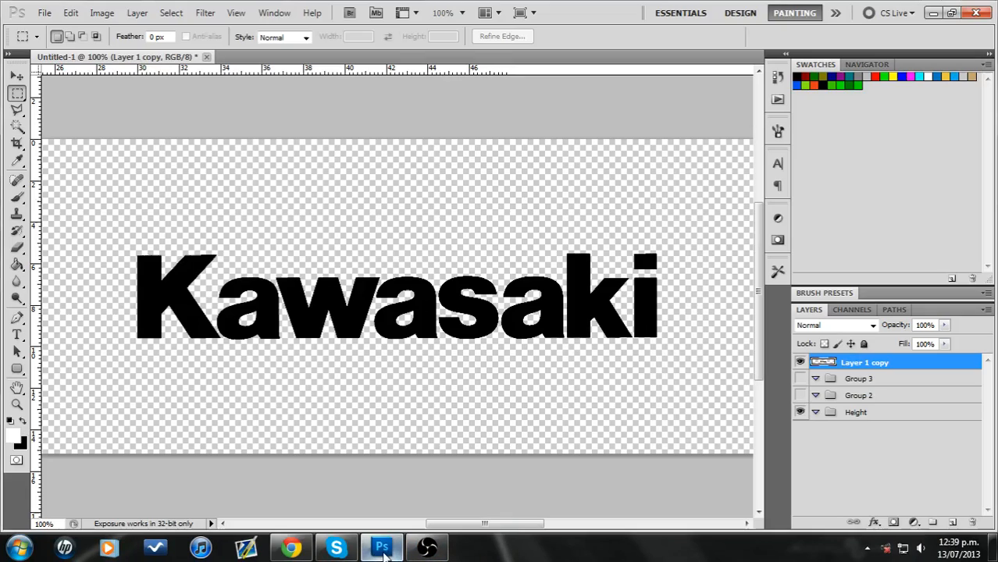
pyautogui.click(847, 414)
pyautogui.click(952, 522)
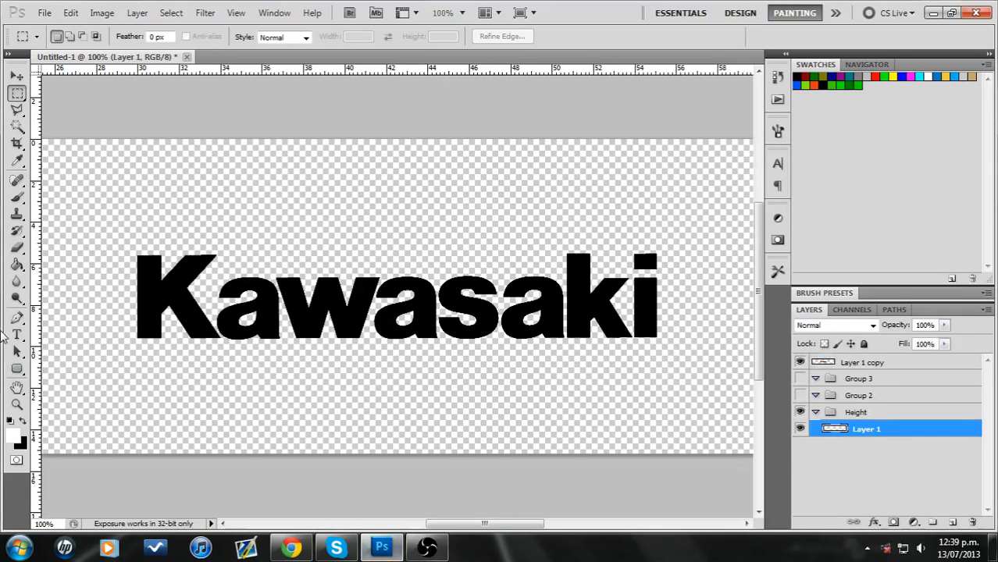
pyautogui.click(17, 265)
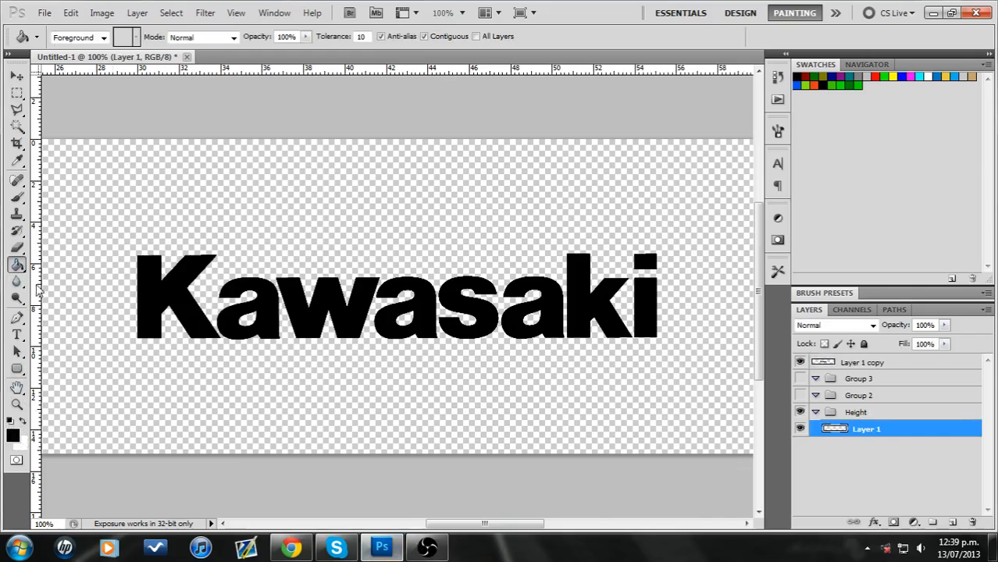
pyautogui.click(124, 364)
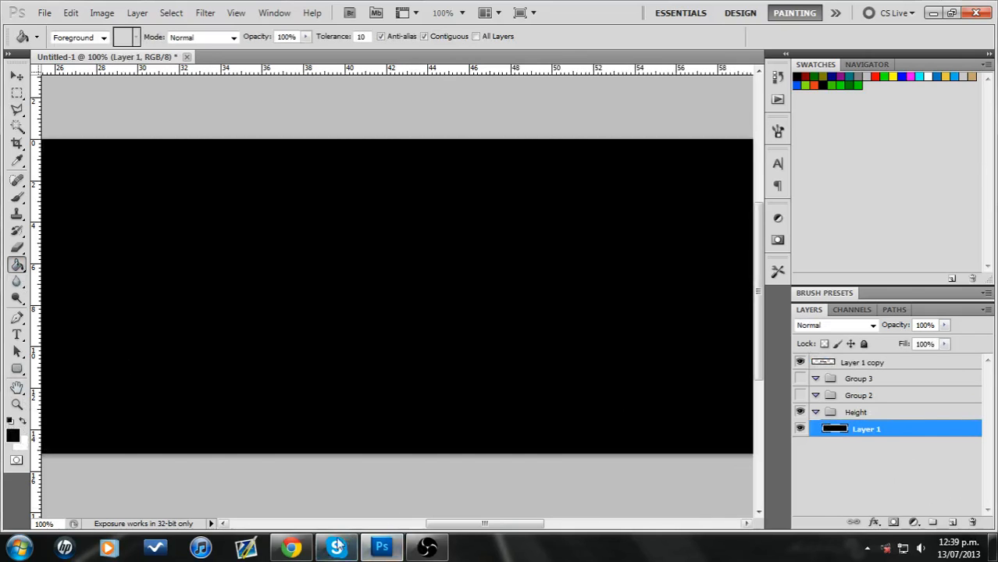
# Step: Load the logo outline as a selection, fill it with white on a new layer above the black one, hide Layer 1 copy, and deselect
pyautogui.click(291, 548)
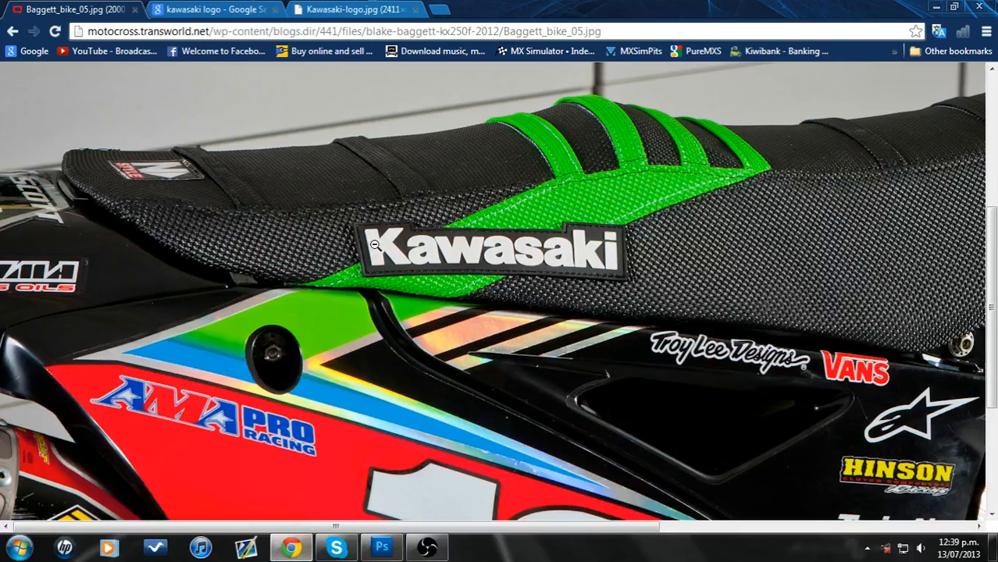
pyautogui.click(290, 548)
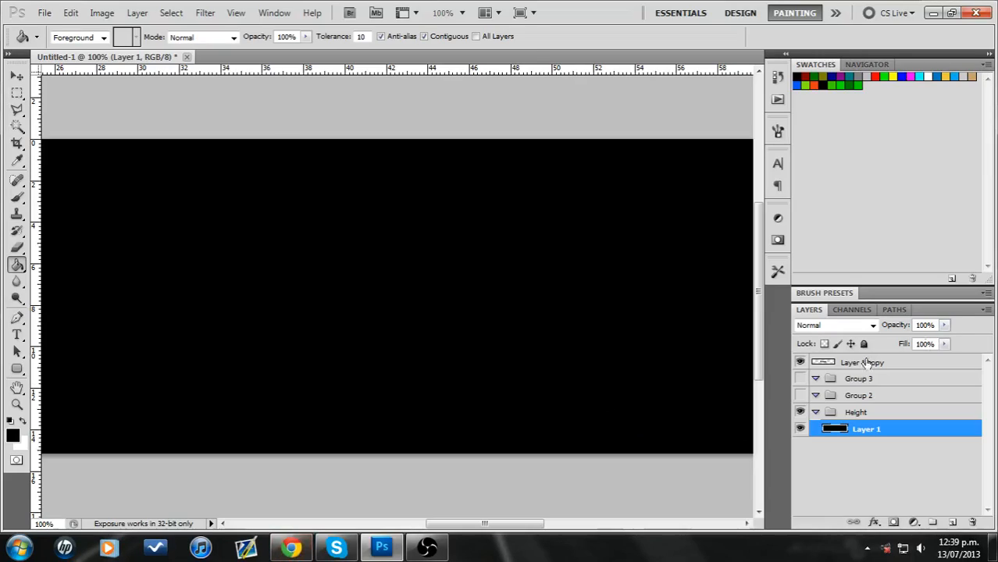
pyautogui.keyDown('ctrl'); pyautogui.click(822, 364); pyautogui.keyUp('ctrl')
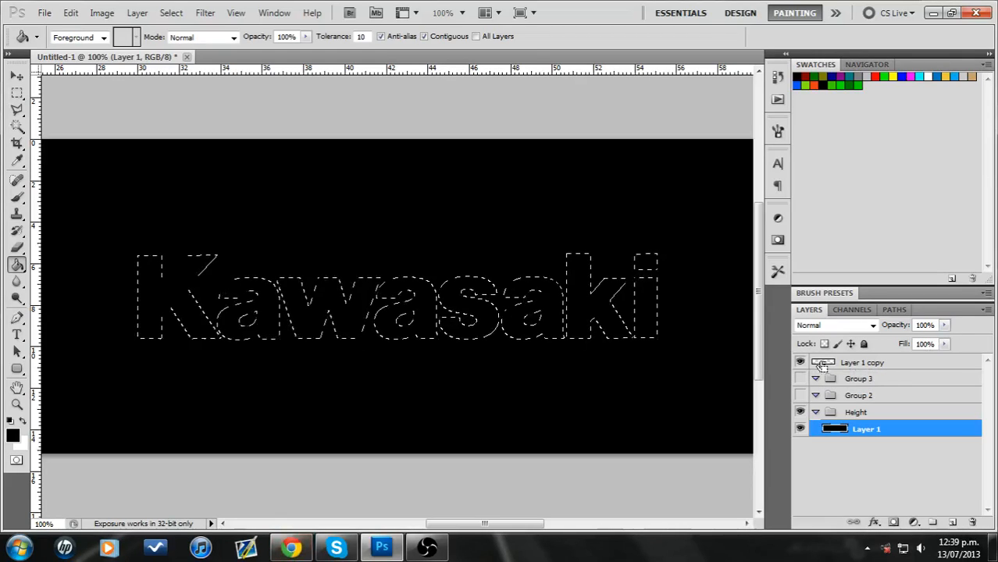
pyautogui.click(952, 522)
pyautogui.press('x')
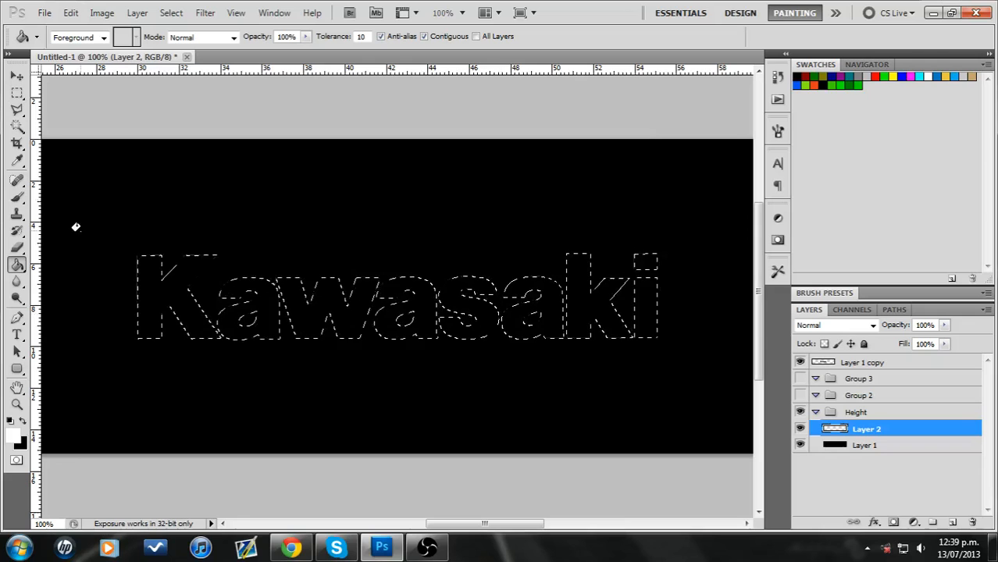
pyautogui.click(340, 296)
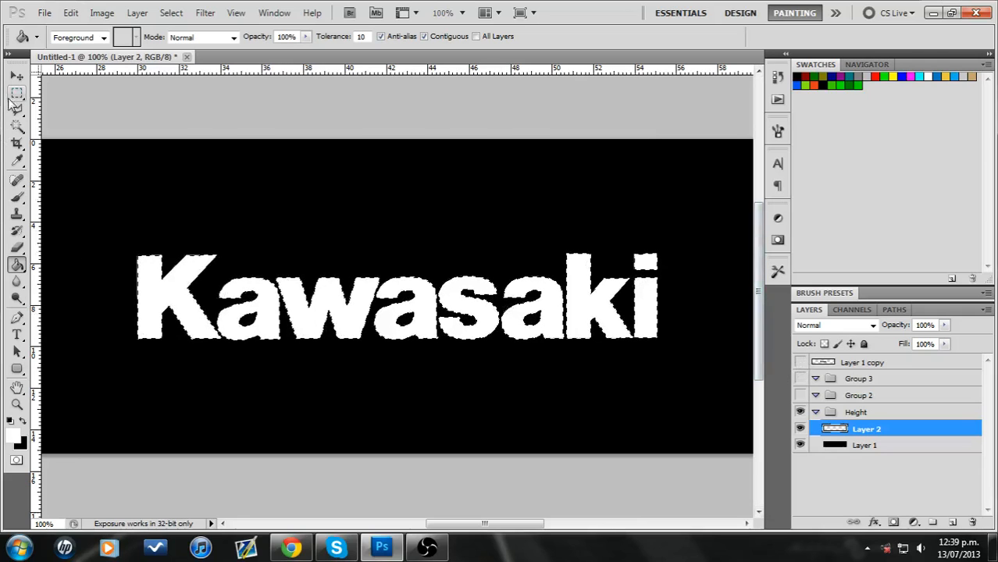
pyautogui.press('m')
pyautogui.hotkey('ctrl', 'd')
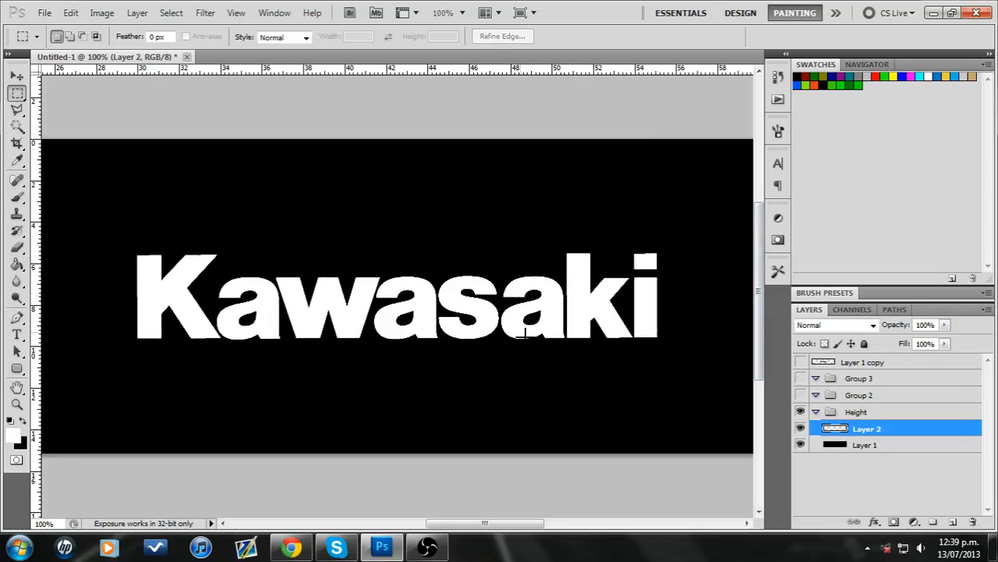
# Step: Select a rectangle around the Kawasaki letters and subtract the strip above the middle letters, matching the badge in Chrome's bike photo
pyautogui.click(290, 549)
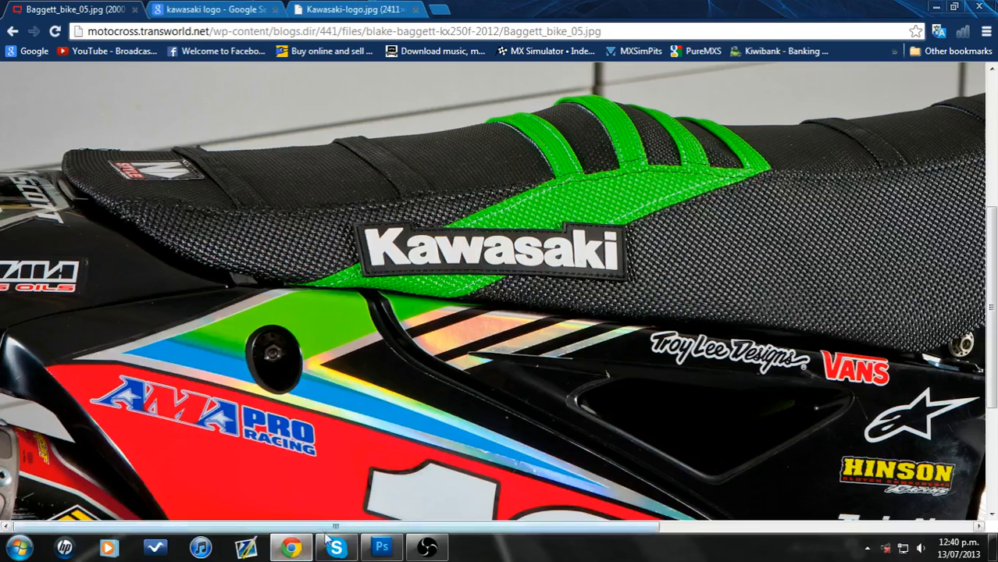
pyautogui.click(382, 548)
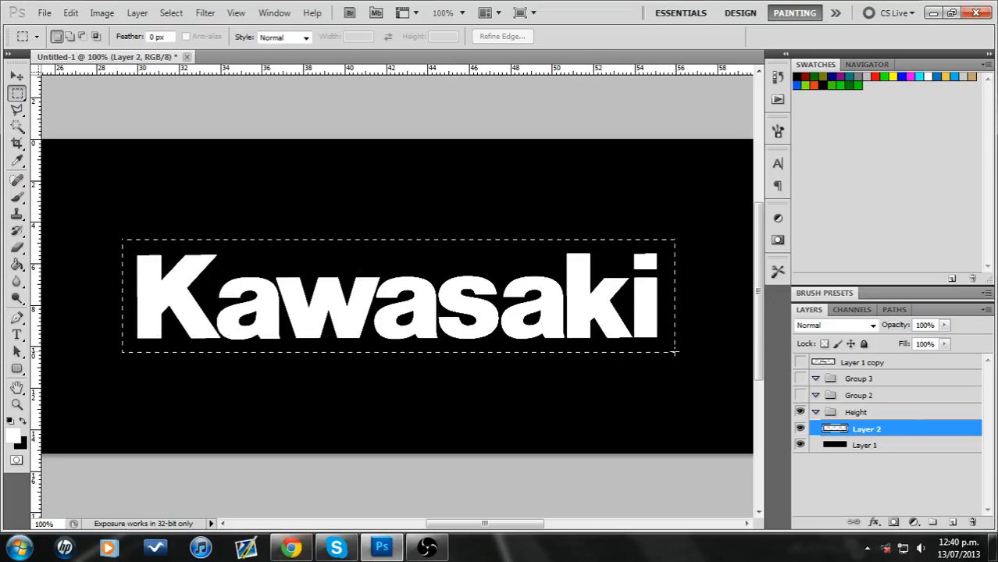
pyautogui.moveTo(673, 353); pyautogui.dragTo(674, 352)
pyautogui.click(83, 36)
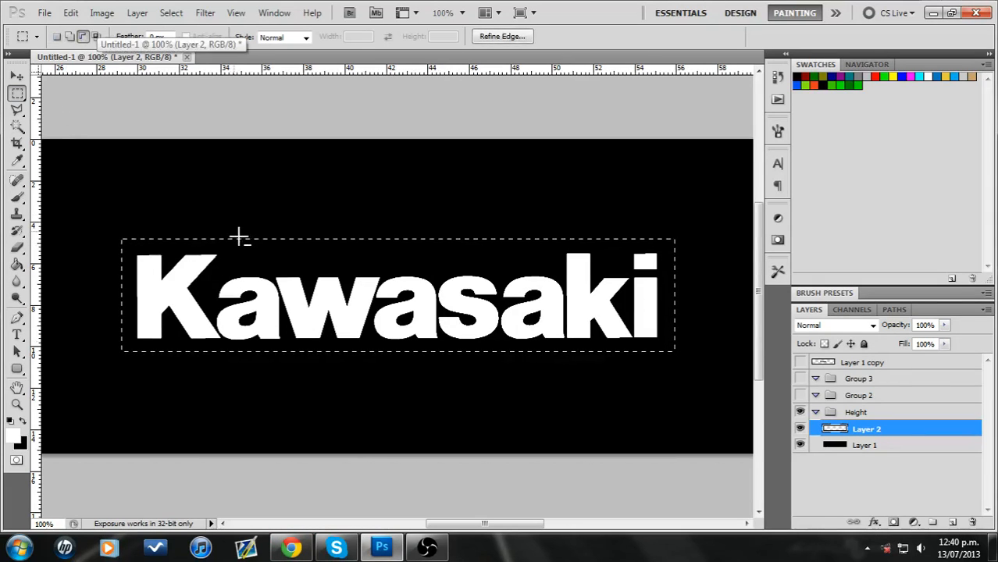
pyautogui.moveTo(435, 255); pyautogui.dragTo(554, 269)
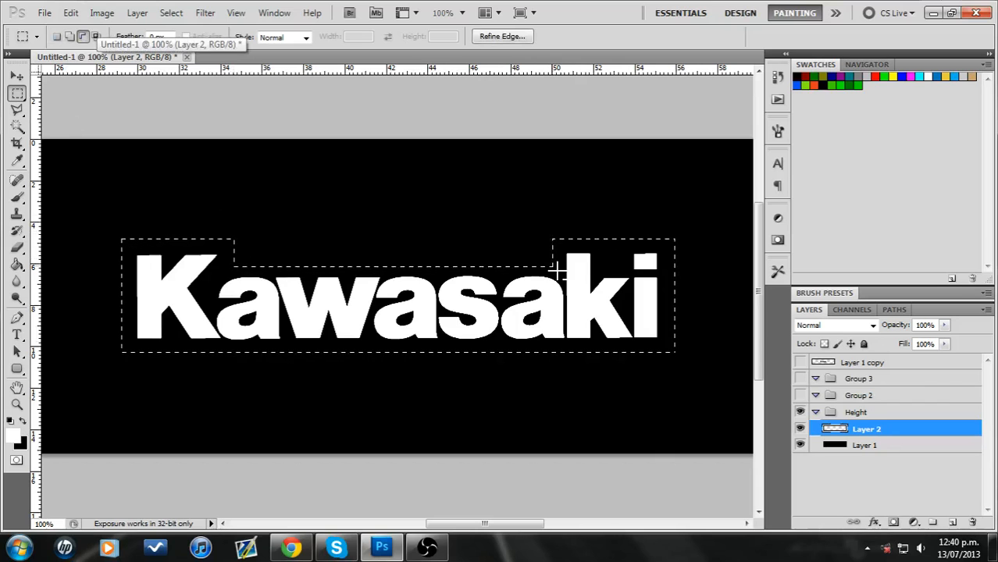
pyautogui.click(292, 549)
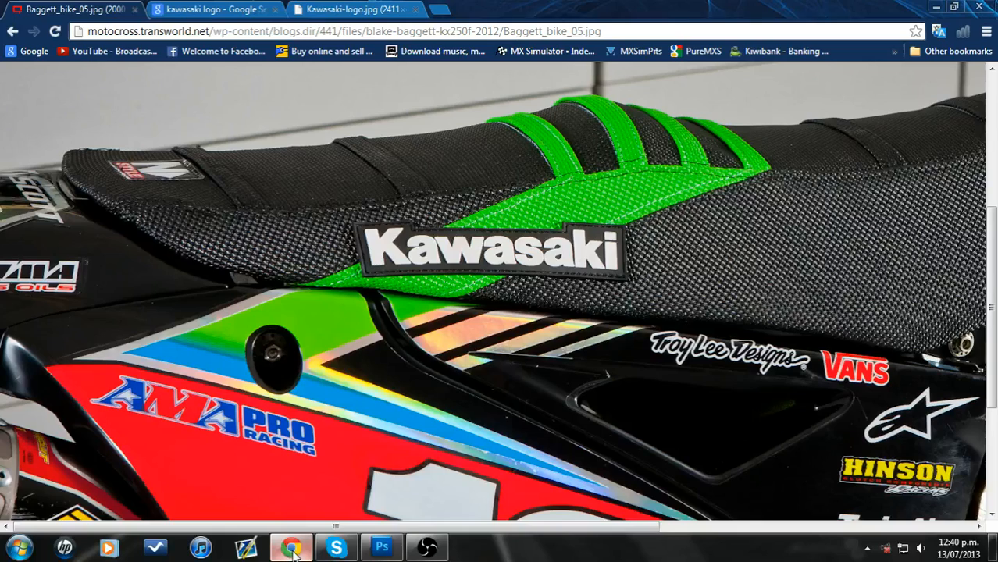
pyautogui.click(292, 549)
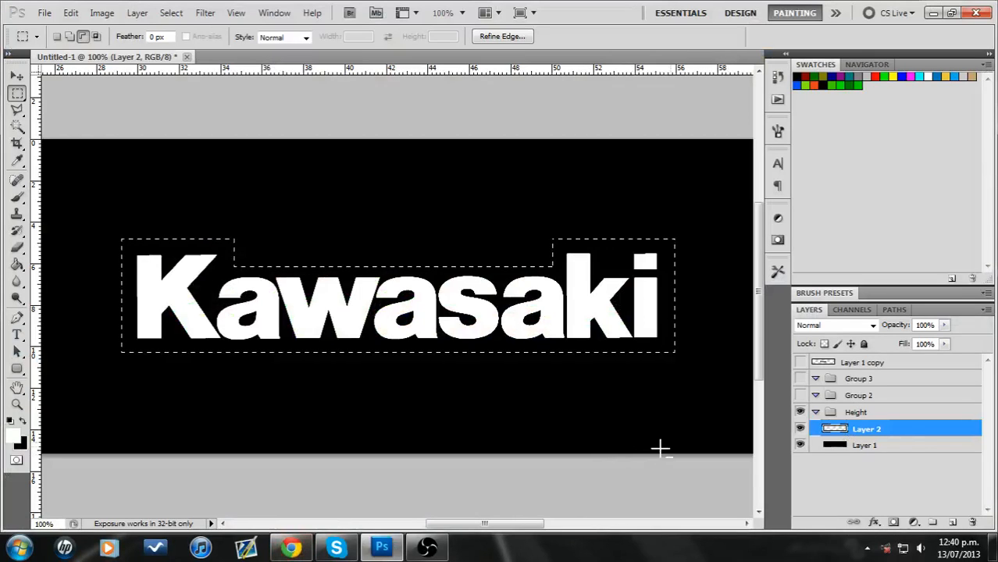
# Step: Fill the badge-shaped selection with very light grey on a new layer between the white letters and the black layer, and deselect
pyautogui.click(908, 448)
pyautogui.click(953, 522)
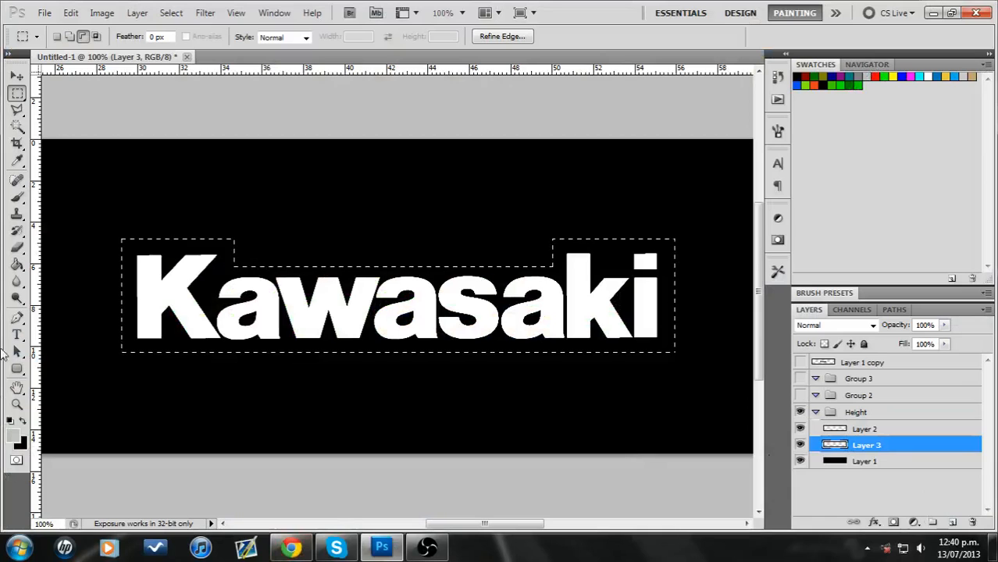
pyautogui.press('i')
pyautogui.click(12, 435)
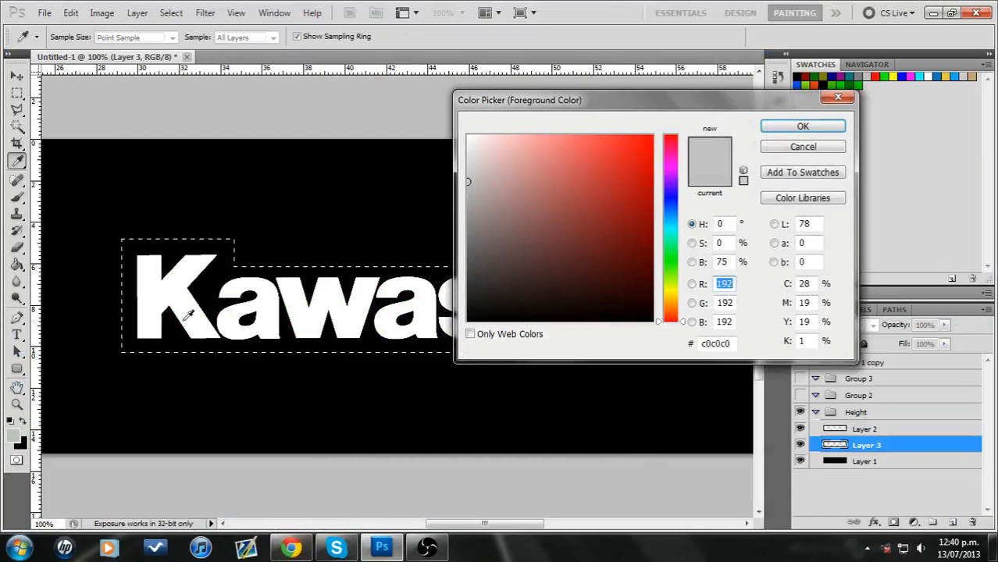
pyautogui.moveTo(447, 186)
pyautogui.mouseDown()
pyautogui.moveTo(446, 150)
pyautogui.moveTo(468, 147)
pyautogui.mouseUp()
pyautogui.click(765, 127)
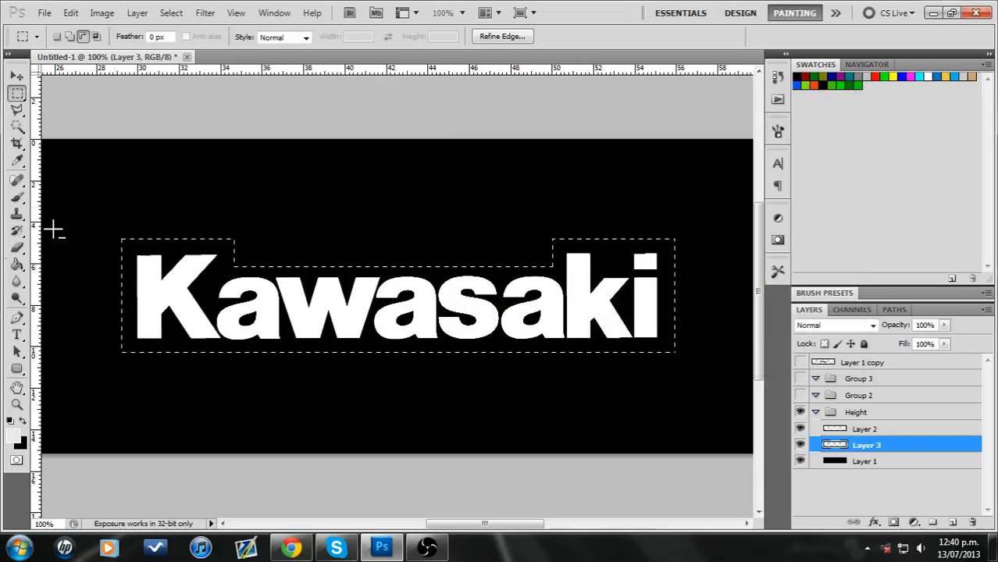
pyautogui.click(20, 266)
pyautogui.click(172, 242)
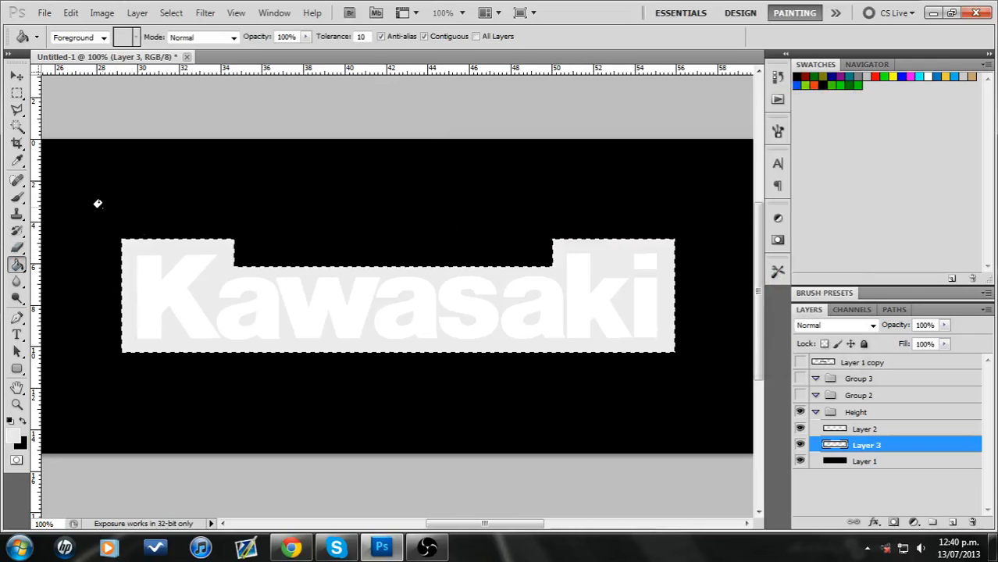
pyautogui.click(17, 93)
pyautogui.rightClick(189, 290)
pyautogui.click(238, 19)
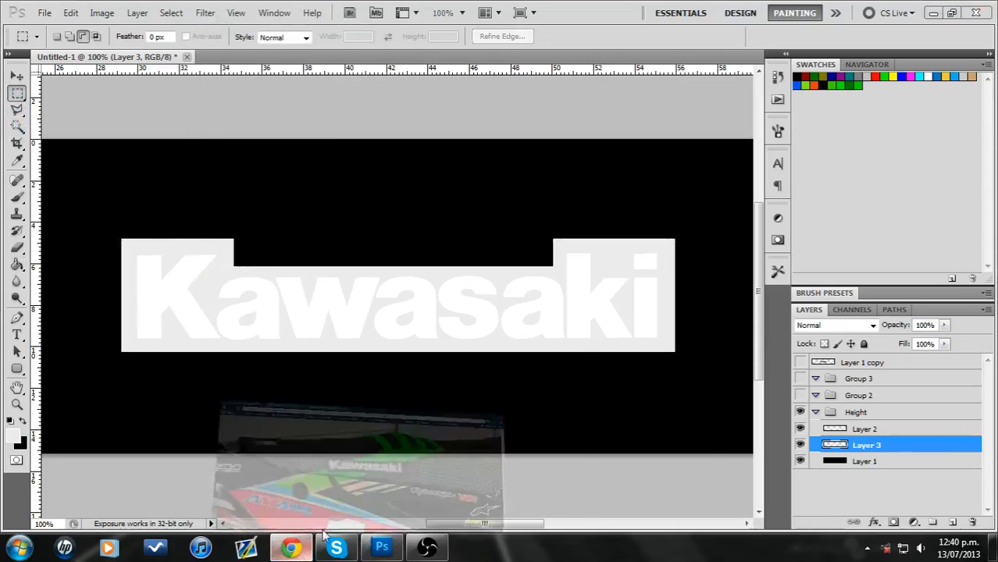
# Step: Compare the badge in Chrome's bike photo with the Photoshop height map, toggling the Height group's visibility
pyautogui.click(291, 546)
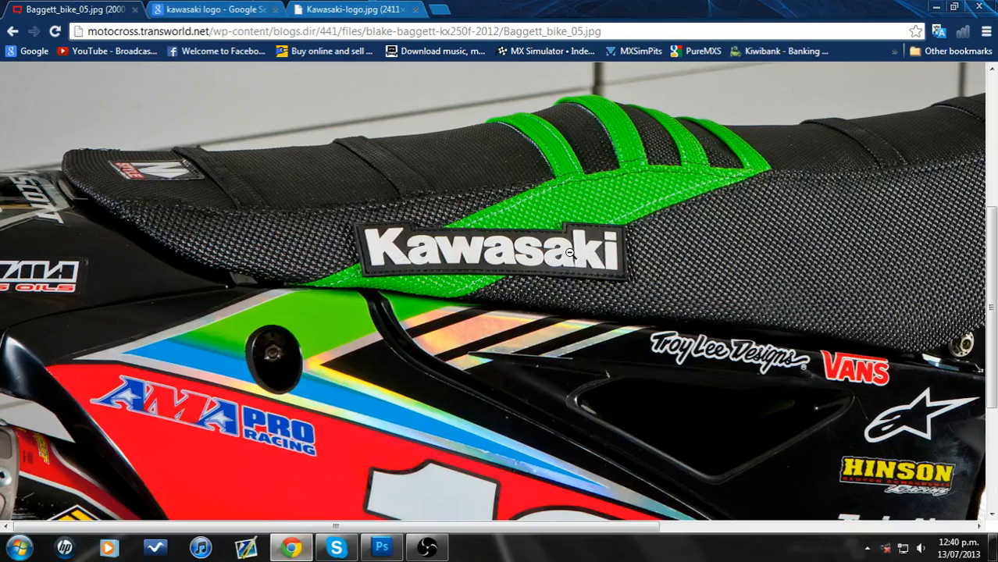
pyautogui.click(382, 546)
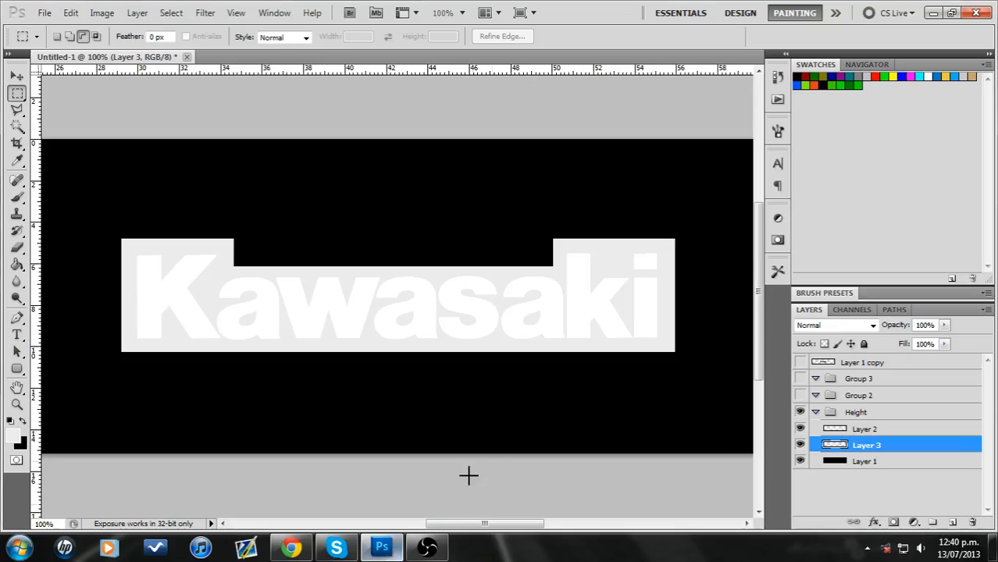
pyautogui.click(801, 414)
pyautogui.click(801, 414)
pyautogui.click(287, 549)
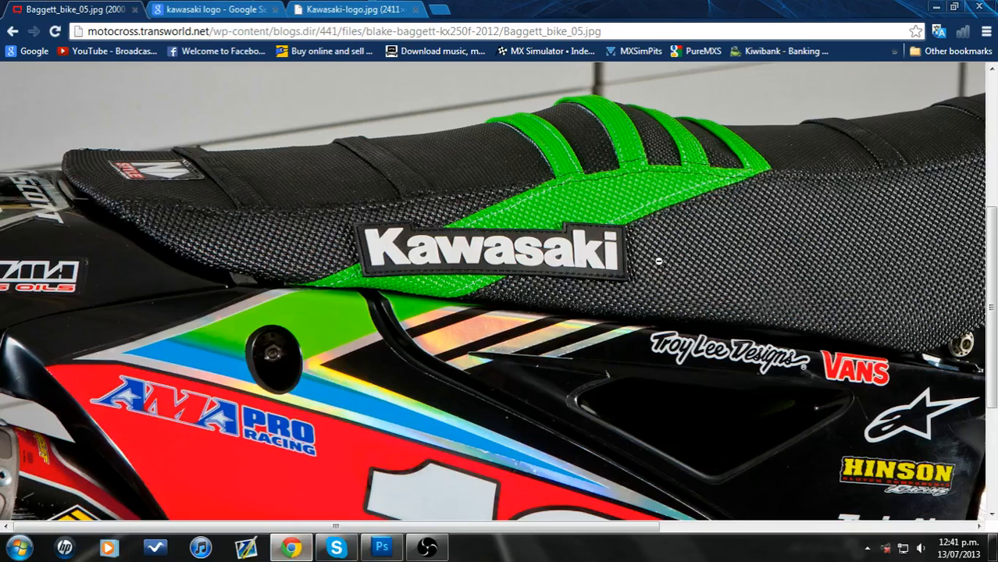
pyautogui.click(291, 547)
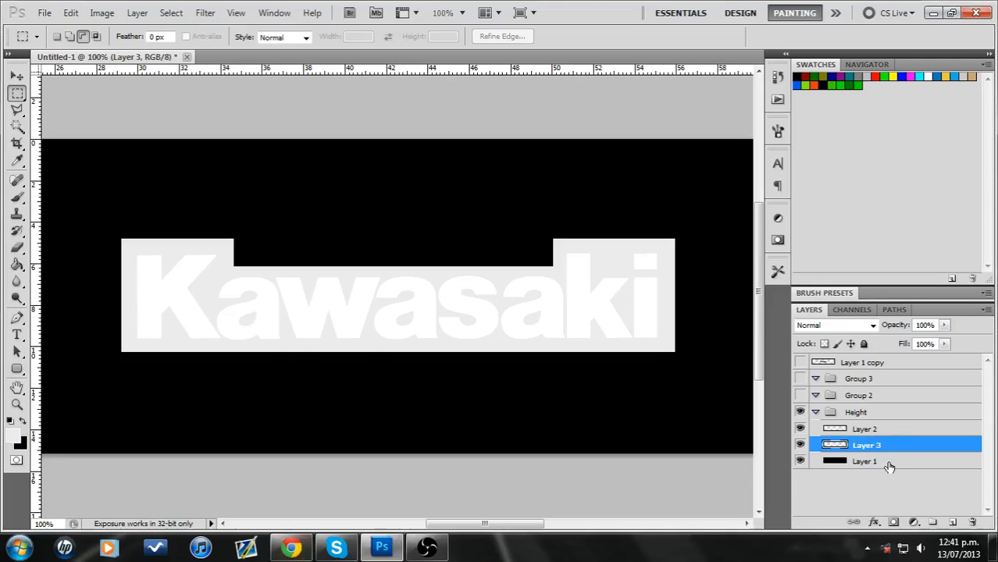
pyautogui.doubleClick(889, 465)
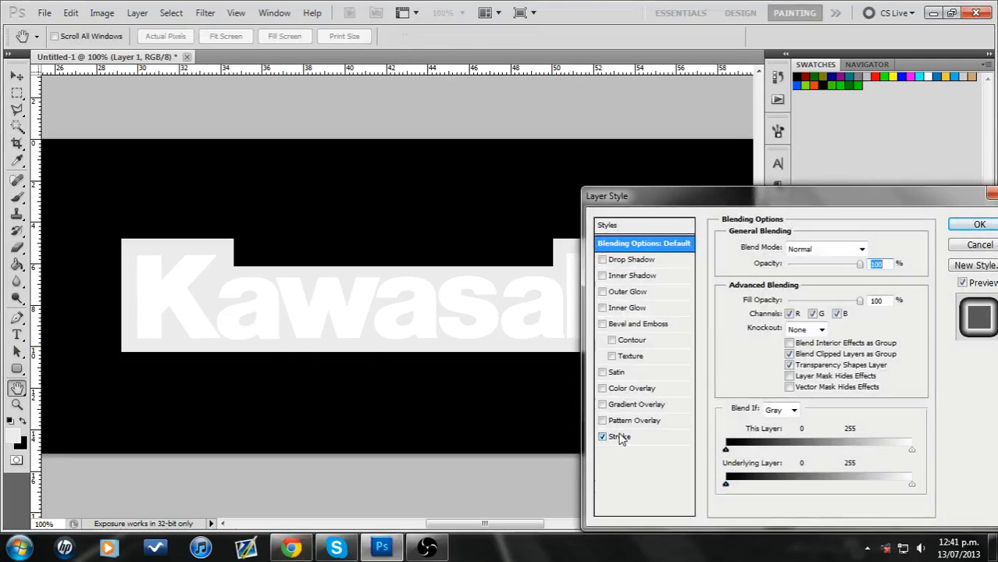
pyautogui.click(602, 437)
pyautogui.click(807, 264)
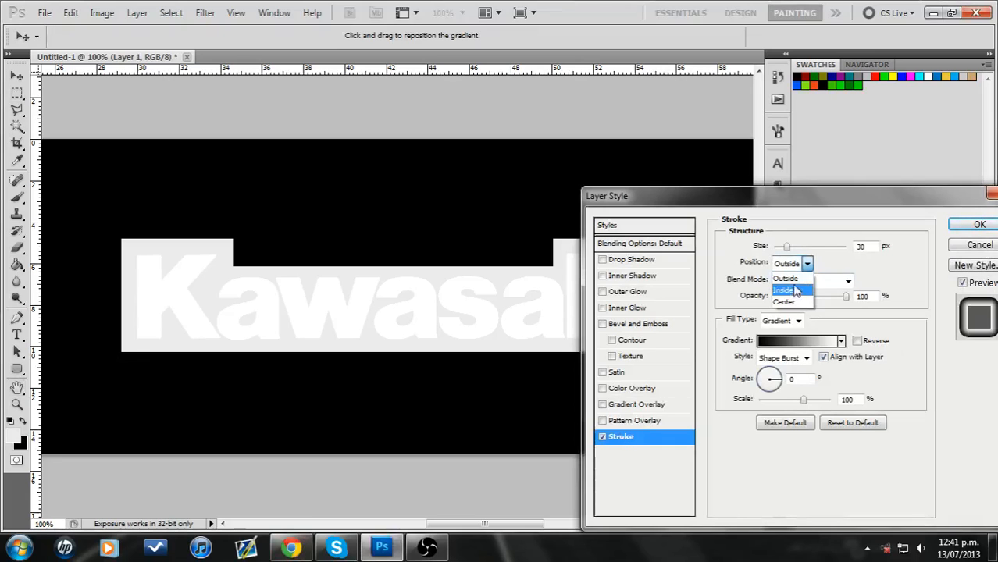
pyautogui.click(794, 284)
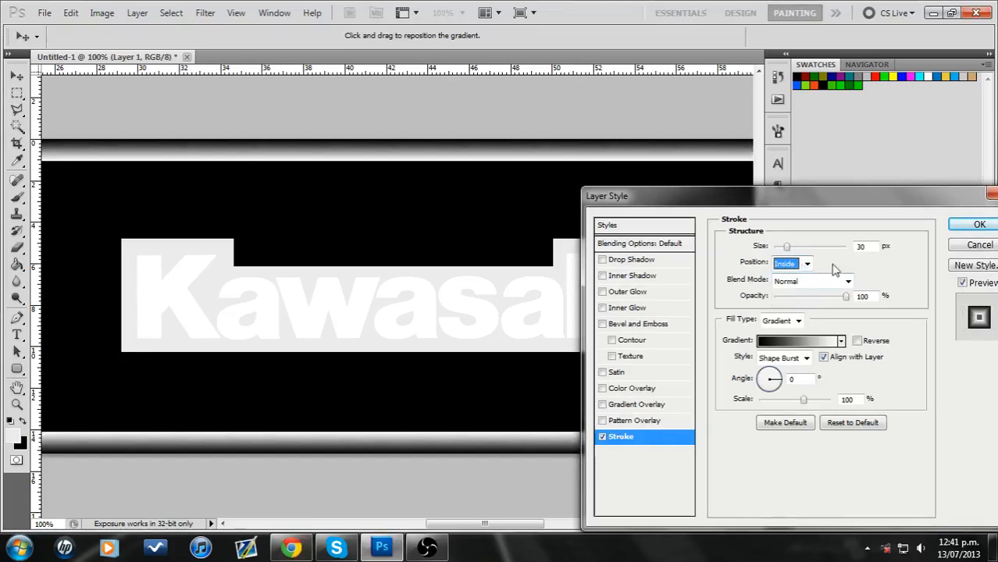
pyautogui.click(980, 246)
# Step: Add a 6 px stroke positioned inside the grey badge shape on Layer 3, with a Shape Burst gradient fill
pyautogui.doubleClick(894, 448)
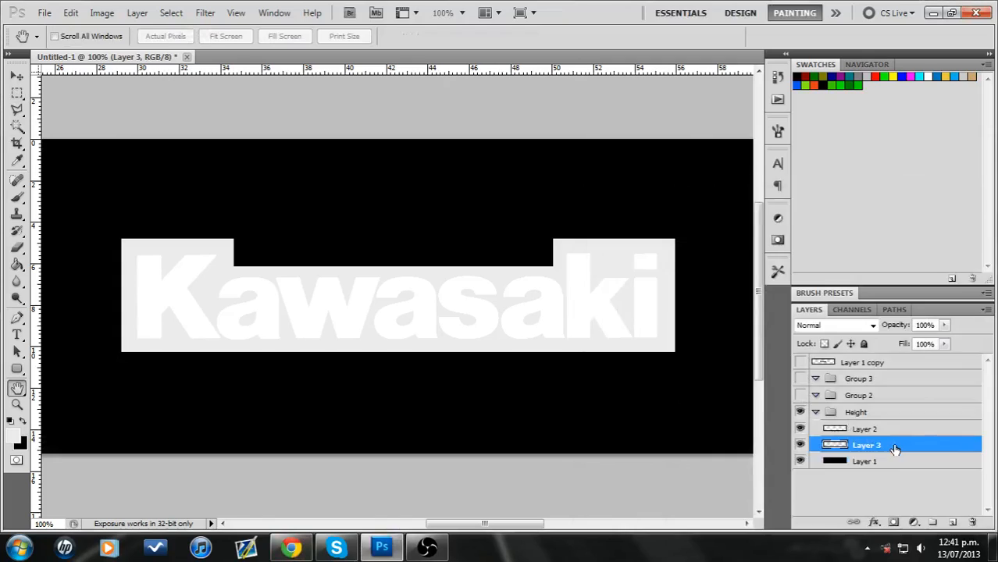
pyautogui.click(604, 437)
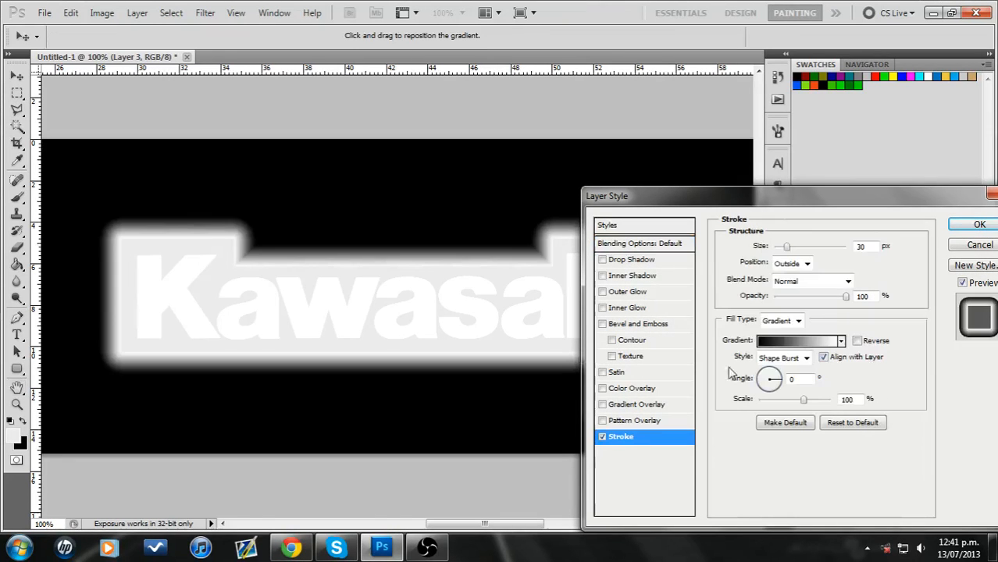
pyautogui.click(803, 265)
pyautogui.click(789, 299)
pyautogui.moveTo(784, 246); pyautogui.dragTo(780, 247)
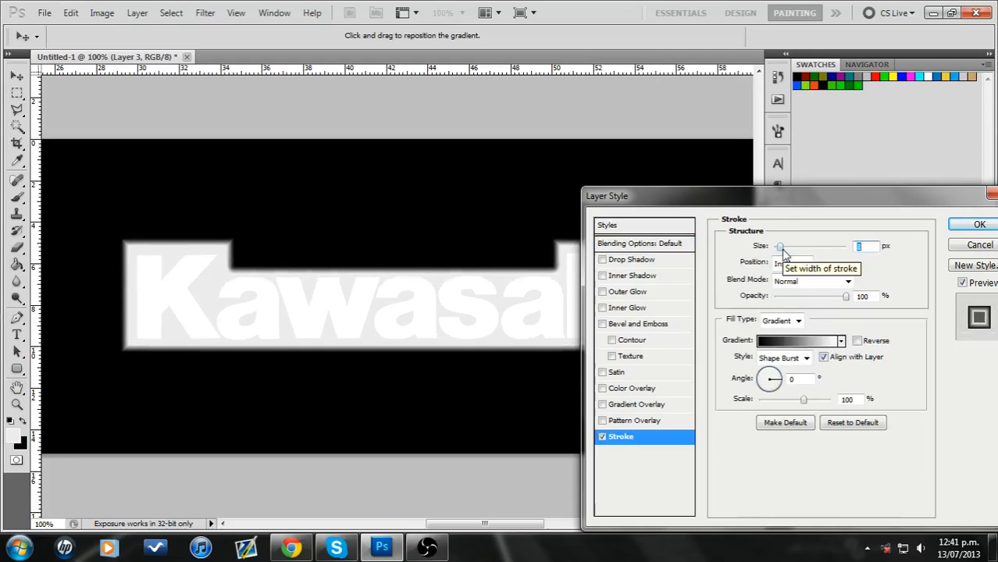
pyautogui.click(797, 321)
pyautogui.click(799, 324)
# Step: In the stroke's gradient, add a colour stop at 71% and set the start and 70% stops to light grey ebebeb
pyautogui.click(804, 341)
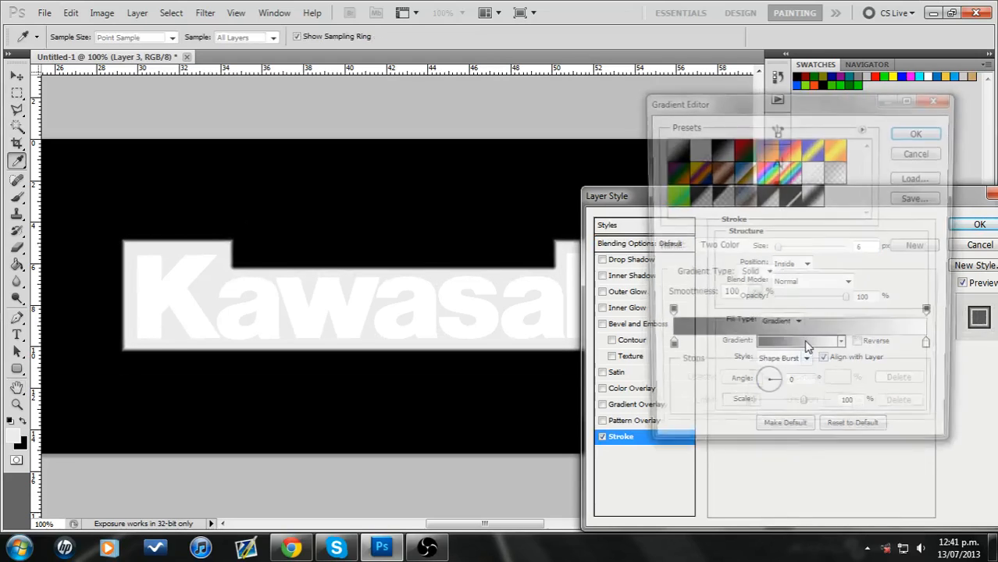
pyautogui.click(846, 353)
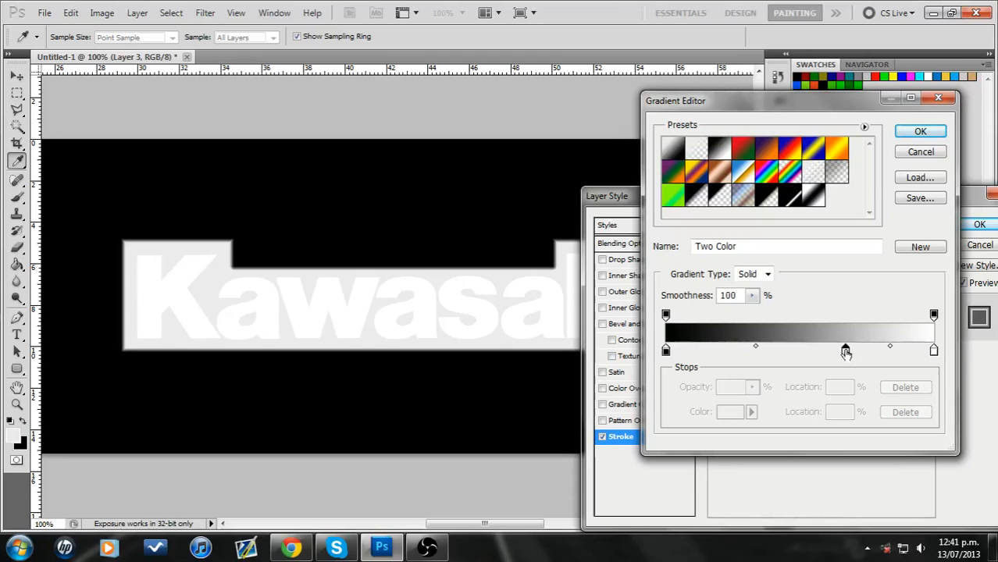
pyautogui.moveTo(848, 353)
pyautogui.mouseDown()
pyautogui.moveTo(875, 353)
pyautogui.moveTo(856, 353)
pyautogui.mouseUp()
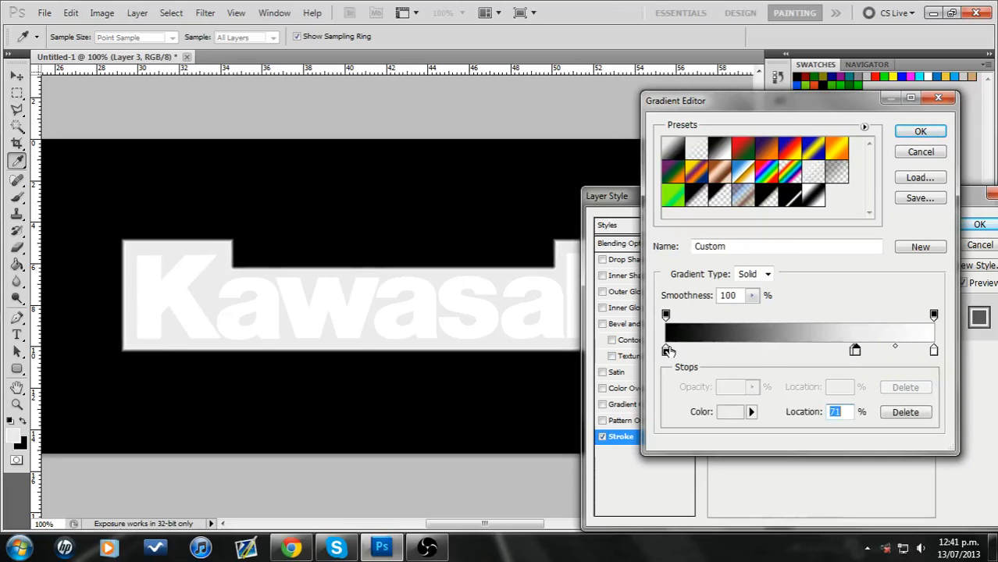
pyautogui.doubleClick(665, 351)
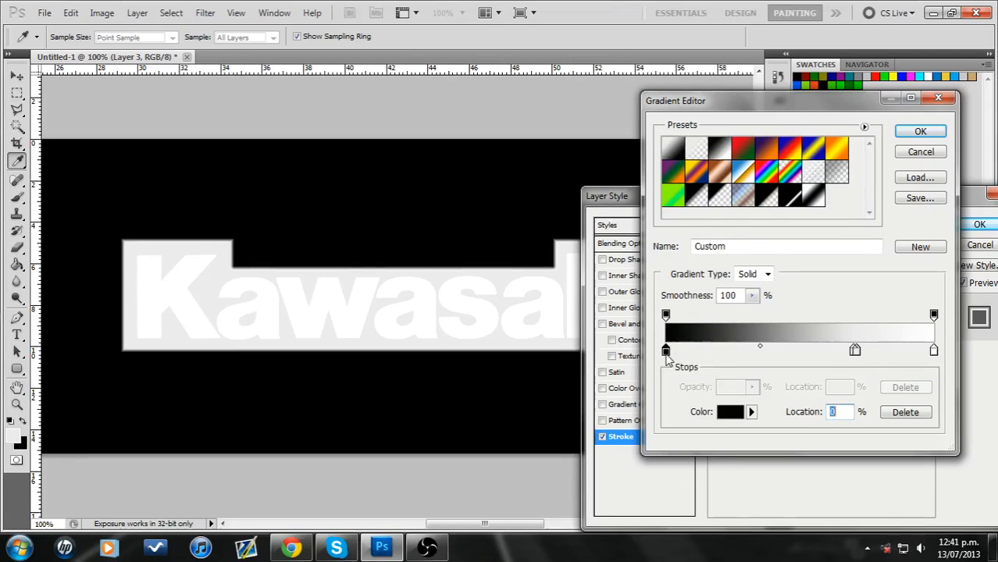
pyautogui.click(207, 289)
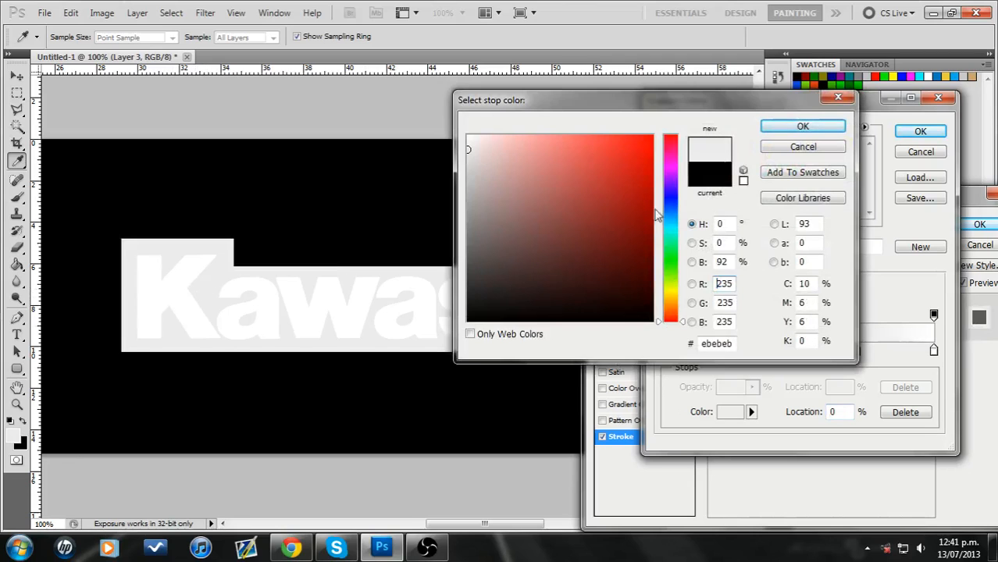
pyautogui.click(805, 127)
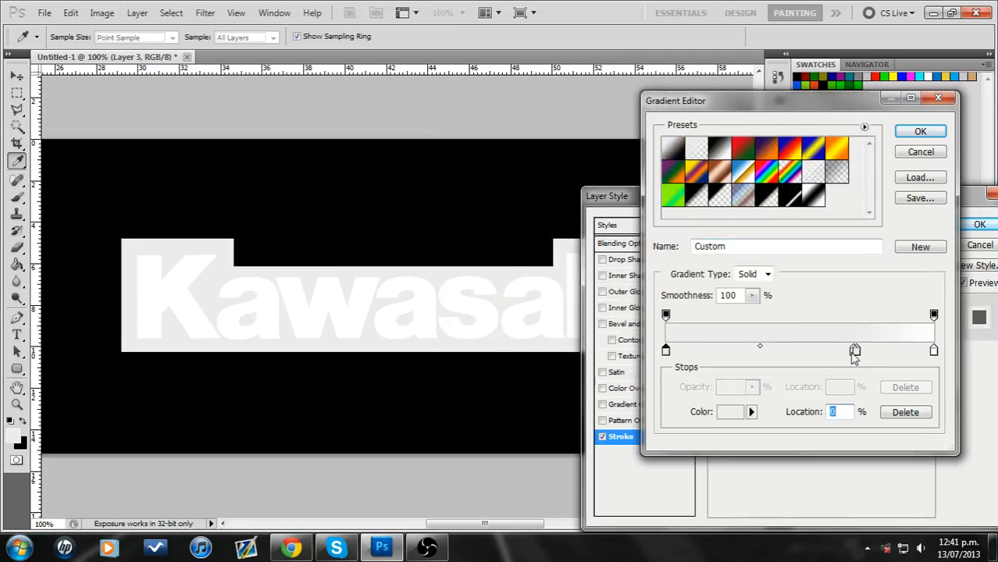
pyautogui.doubleClick(855, 352)
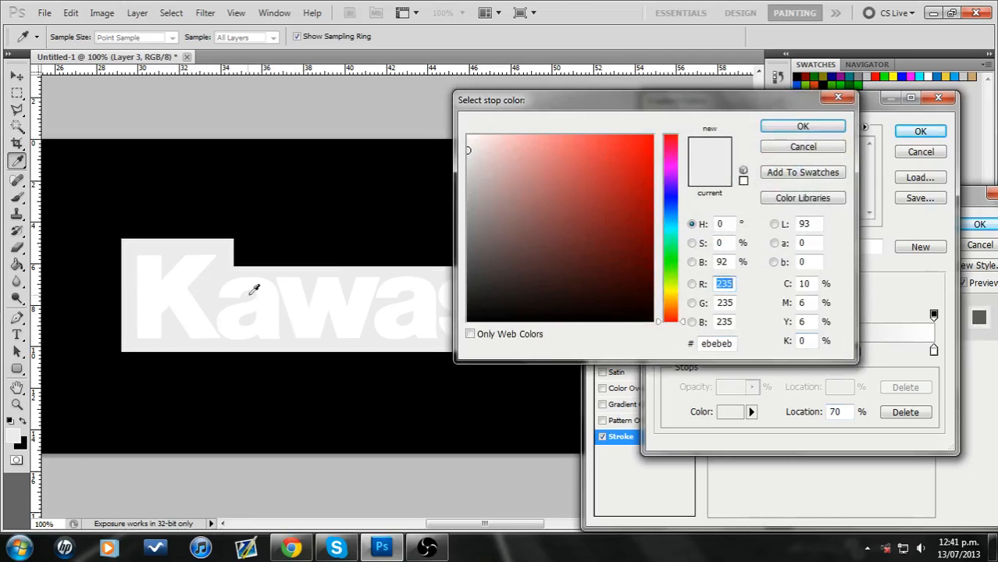
pyautogui.click(829, 127)
# Step: Set the gradient's 71% and 100% colour stops to black and apply the stroke to the badge layer
pyautogui.doubleClick(856, 351)
pyautogui.click(397, 405)
pyautogui.click(804, 128)
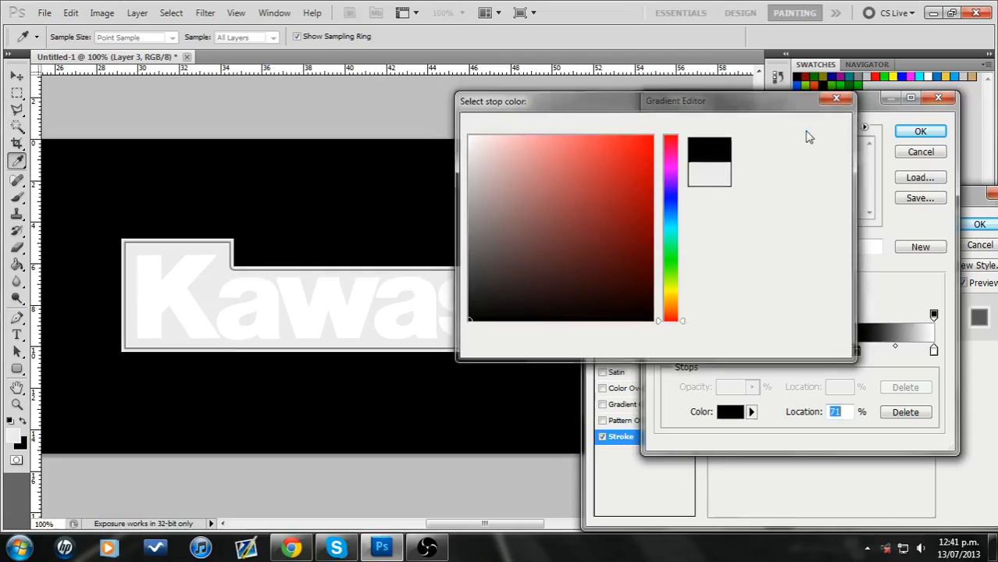
pyautogui.doubleClick(934, 350)
pyautogui.click(392, 427)
pyautogui.click(795, 128)
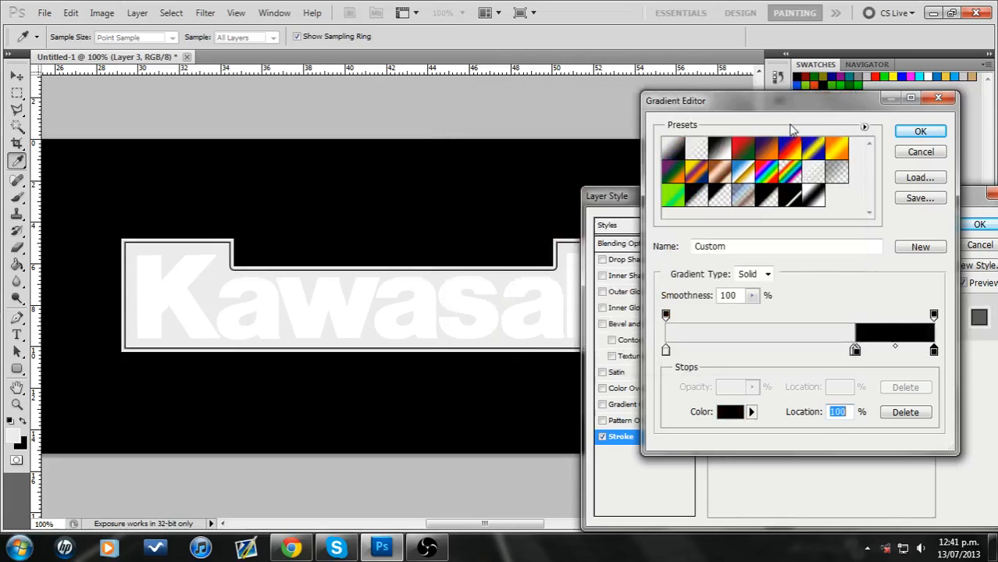
pyautogui.click(920, 131)
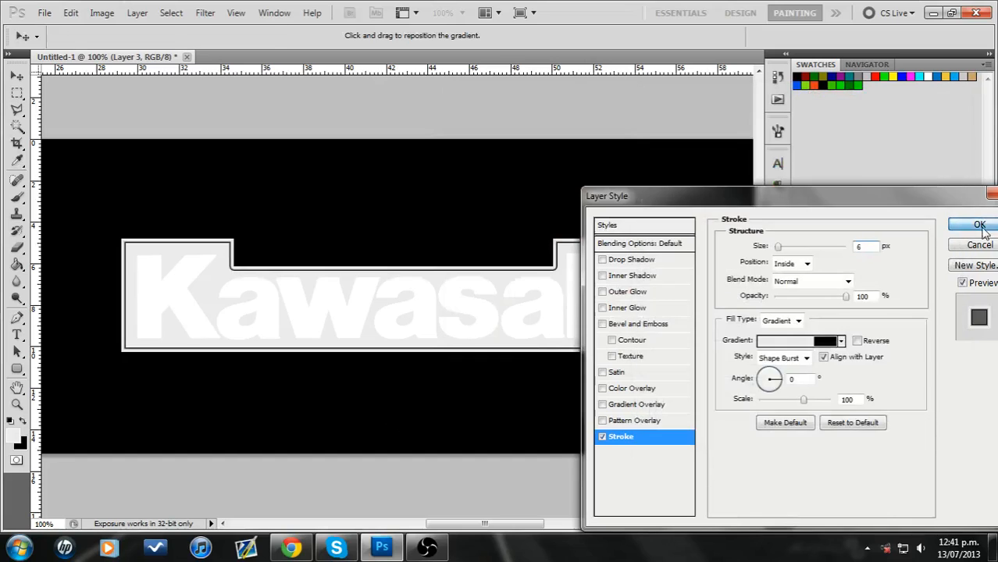
pyautogui.click(979, 224)
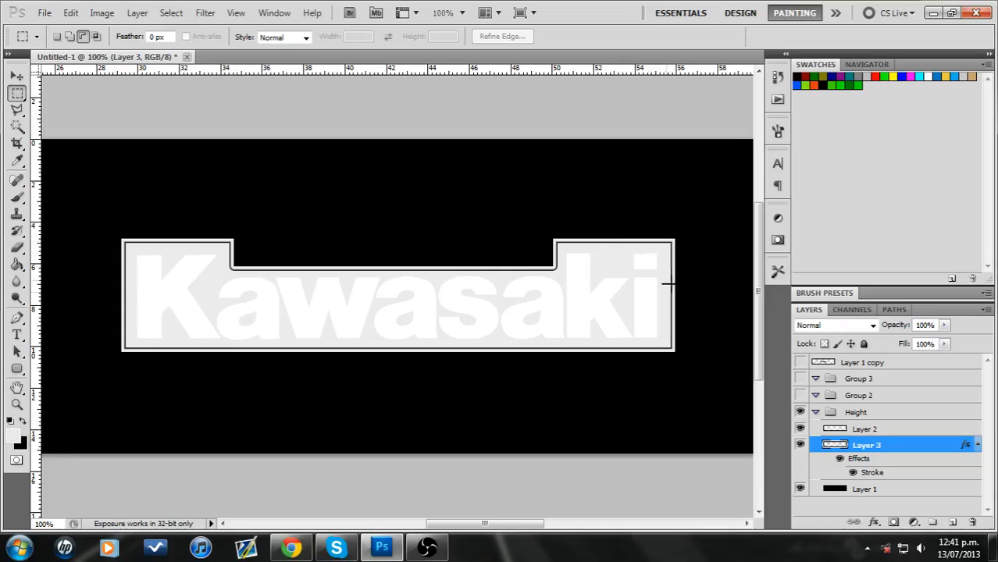
# Step: Duplicate the Height group as Height copy and merge the duplicate into a single layer
pyautogui.click(816, 412)
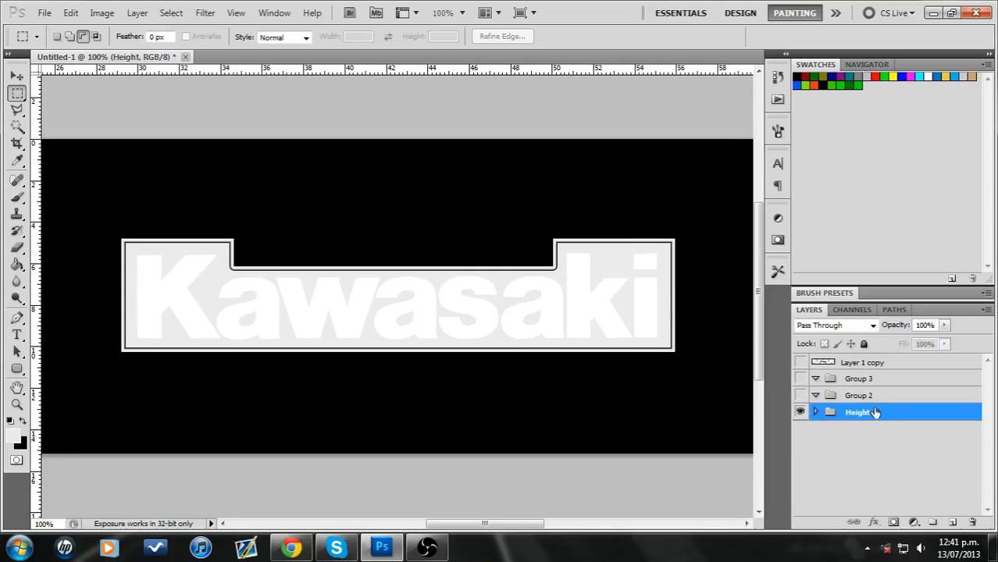
pyautogui.rightClick(875, 418)
pyautogui.click(912, 227)
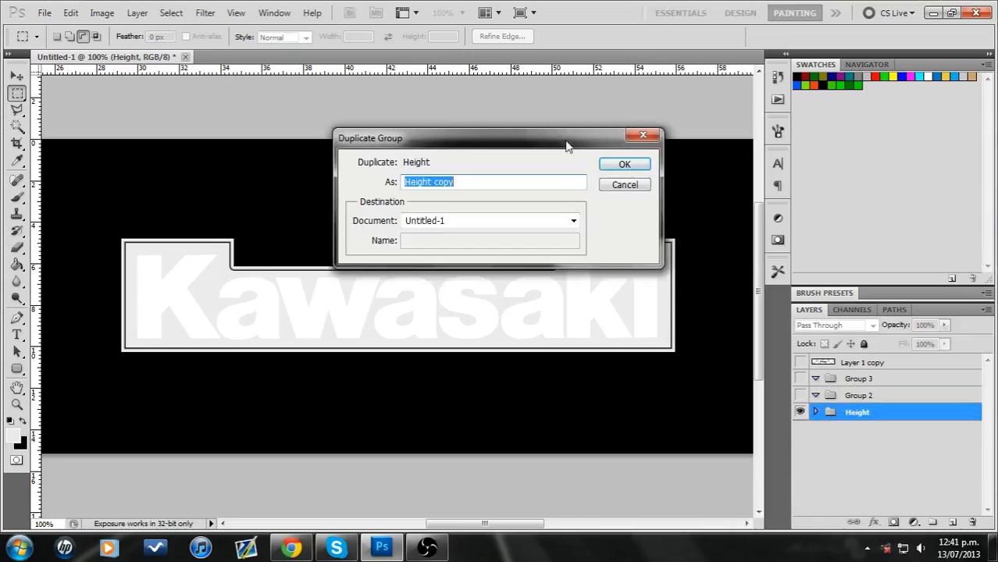
pyautogui.click(624, 166)
pyautogui.rightClick(883, 418)
pyautogui.click(880, 411)
# Step: Move the merged Height copy layer into Group 3 and rename that group Norm
pyautogui.moveTo(857, 418); pyautogui.dragTo(860, 379)
pyautogui.doubleClick(860, 379)
pyautogui.write('Norm')
pyautogui.press('Return')
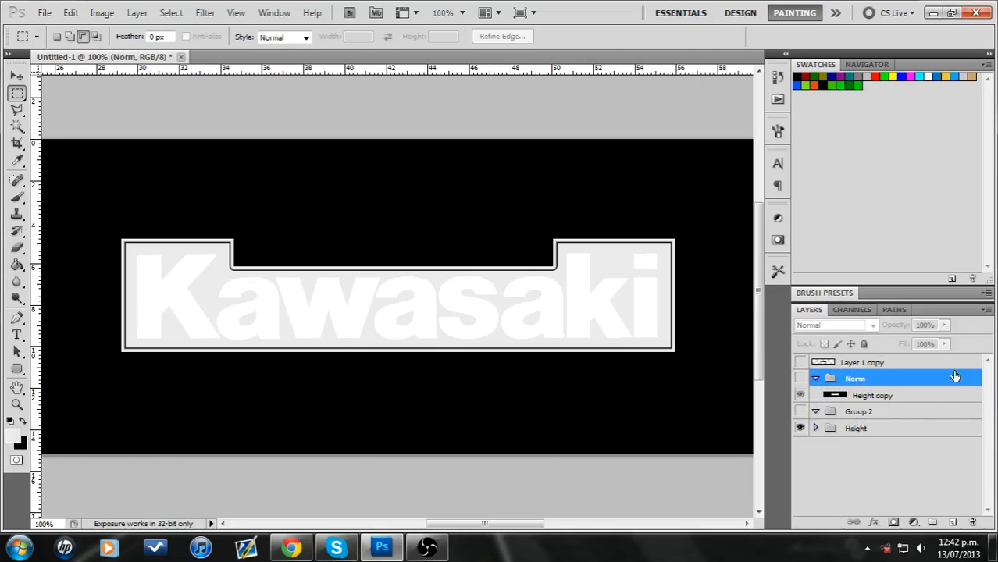
# Step: Show the Norm group and apply the NVIDIA Normal Map Filter to the Height copy layer with scale 5 and Invert X
pyautogui.click(904, 396)
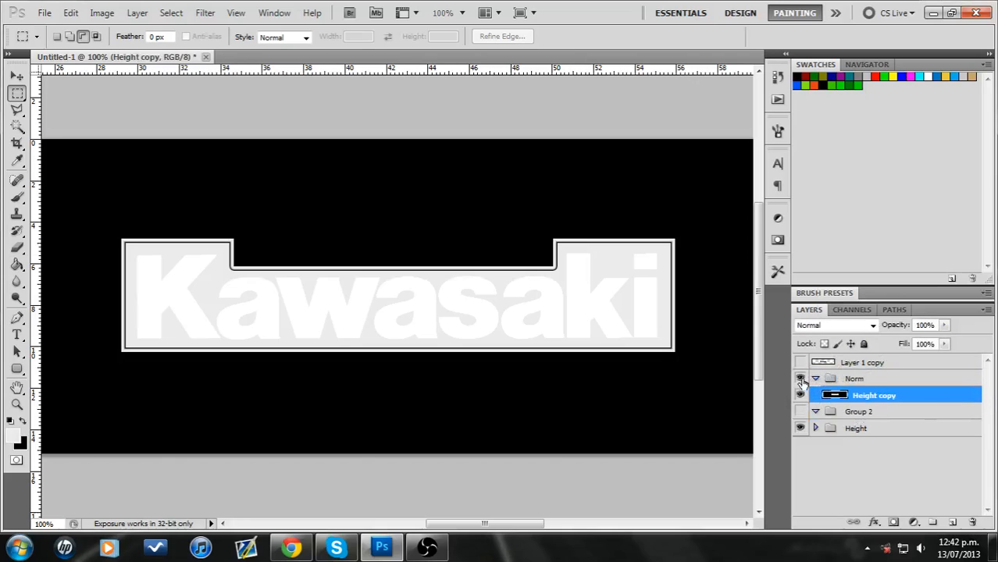
pyautogui.click(205, 14)
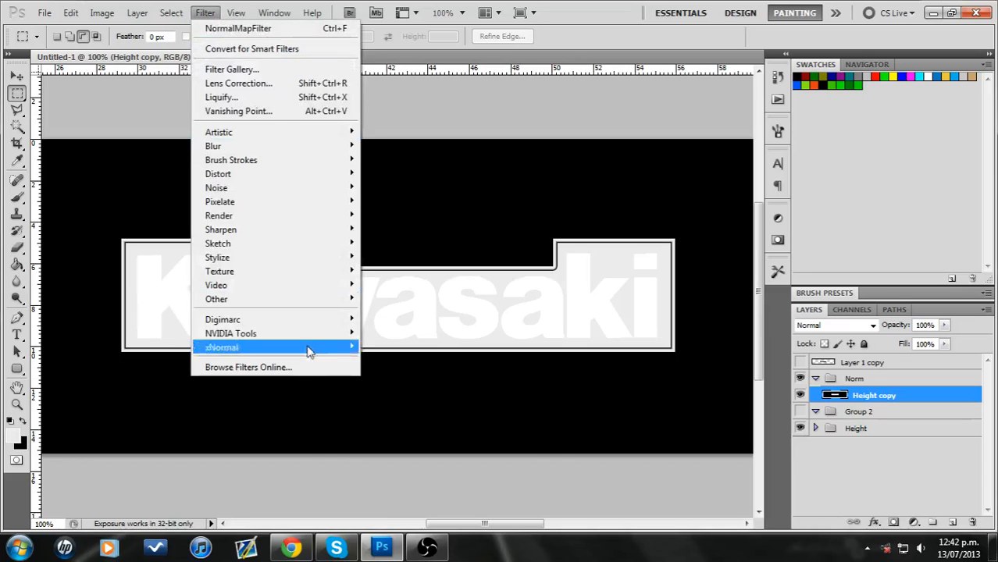
pyautogui.moveTo(311, 334)
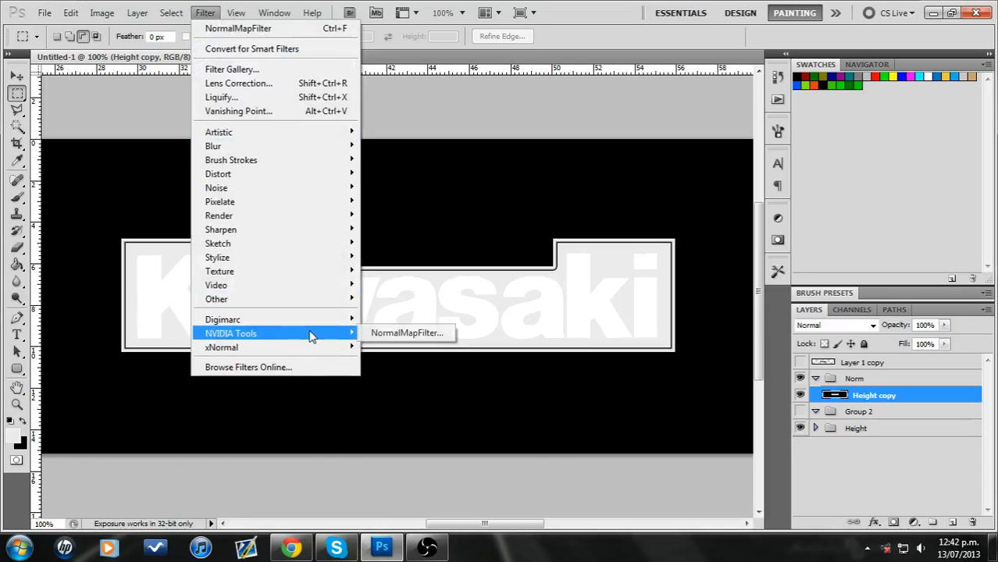
pyautogui.click(412, 334)
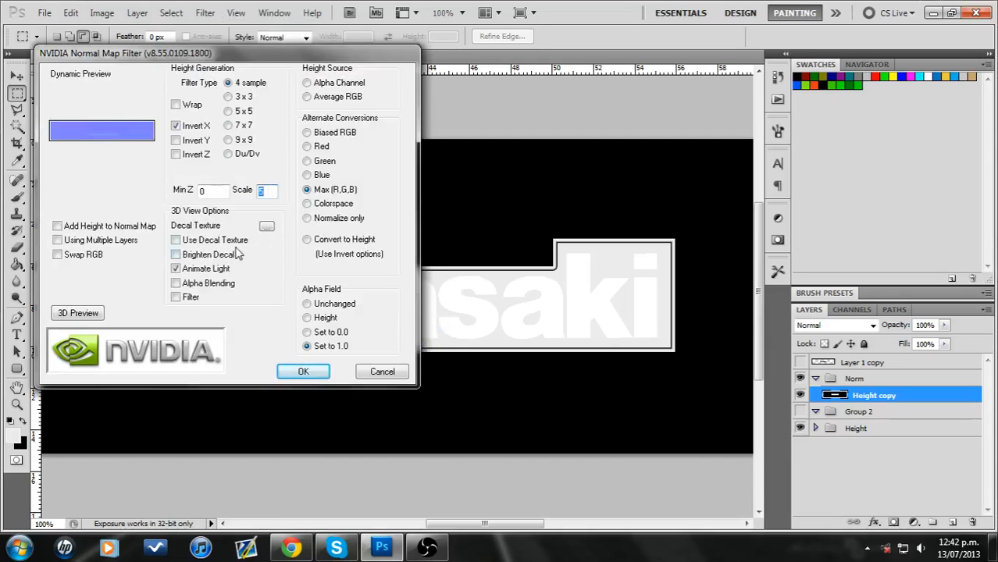
pyautogui.click(301, 372)
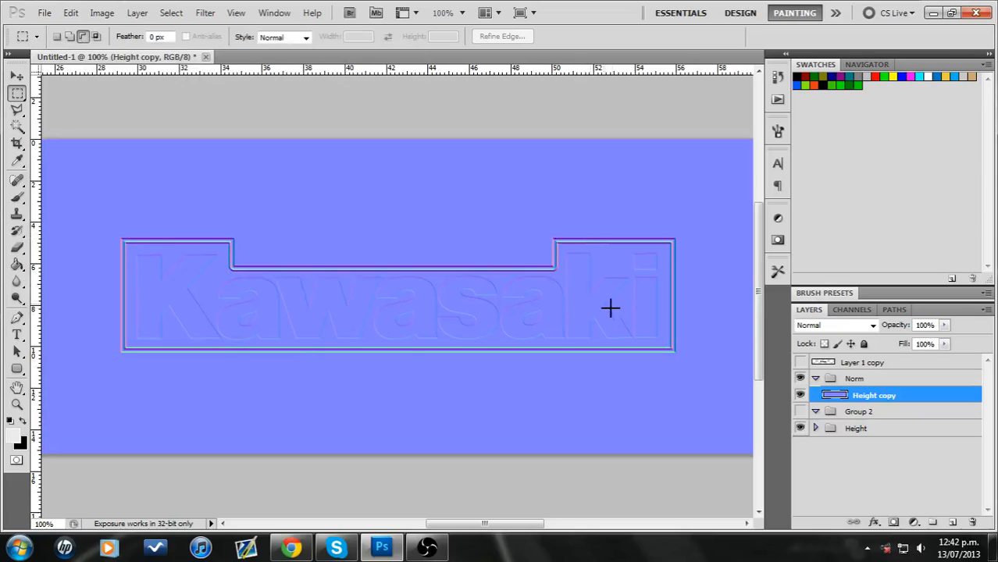
# Step: Duplicate the normal map layer as Height copy 2 and set the duplicate's blend mode to Overlay
pyautogui.rightClick(879, 403)
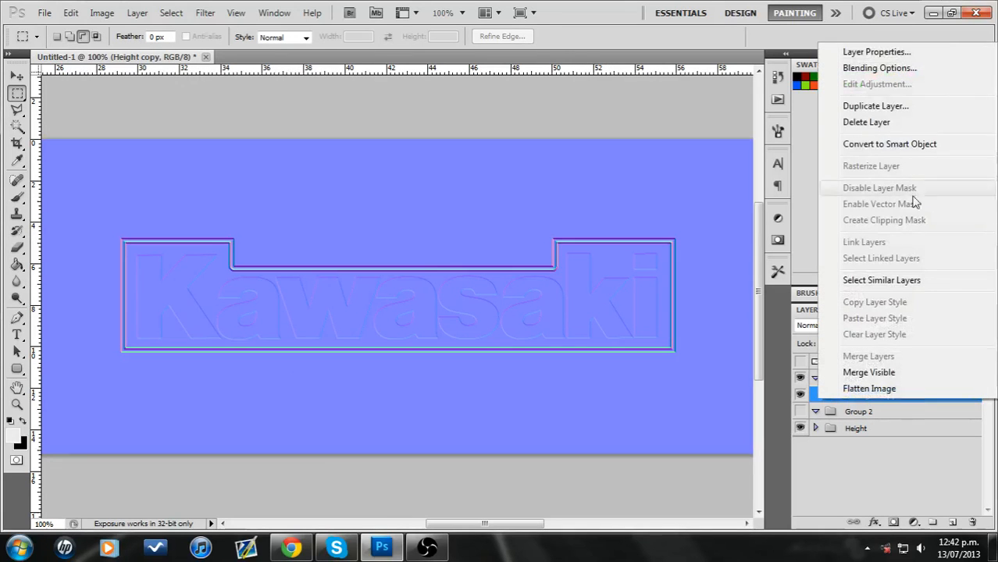
pyautogui.click(875, 106)
pyautogui.click(625, 167)
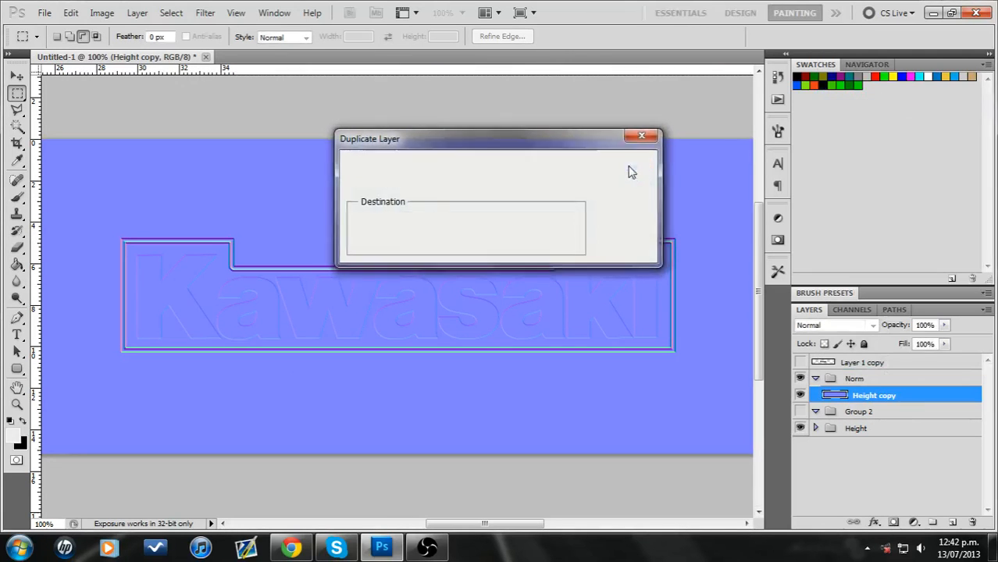
pyautogui.click(872, 325)
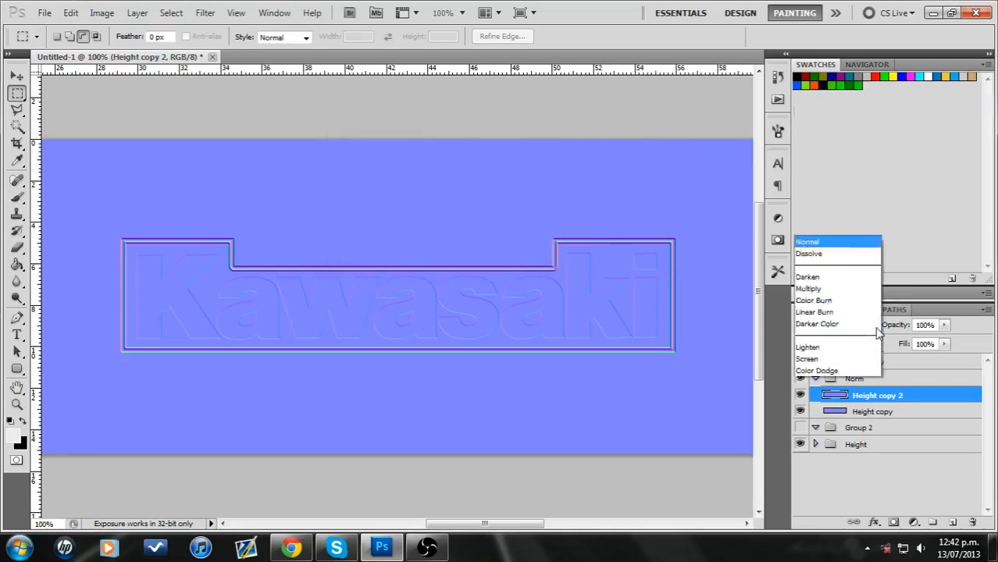
pyautogui.click(820, 183)
# Step: Apply Surface Blur with a 5-pixel radius and a reduced threshold to Height copy 2, and hide that layer to compare
pyautogui.click(205, 13)
pyautogui.moveTo(271, 153)
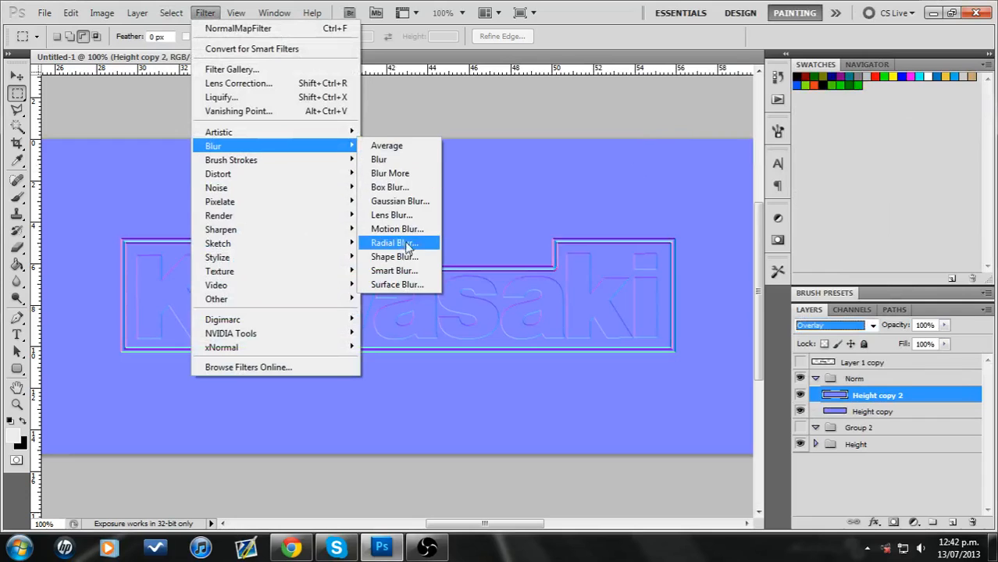
pyautogui.click(398, 285)
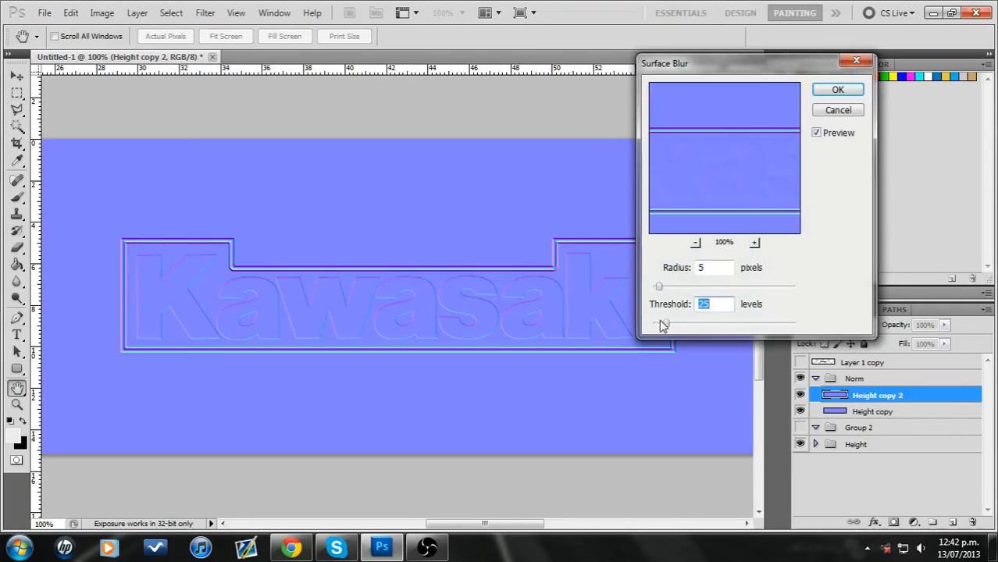
pyautogui.moveTo(667, 326); pyautogui.dragTo(660, 326)
pyautogui.click(837, 91)
pyautogui.click(801, 396)
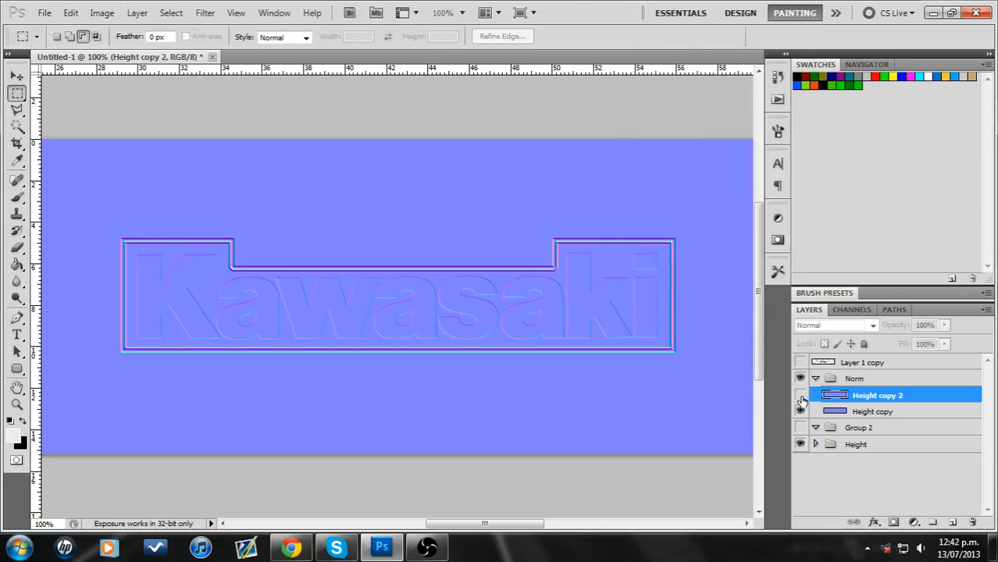
# Step: Show the Height copy 2 layer and merge it down into the Height copy layer
pyautogui.click(800, 397)
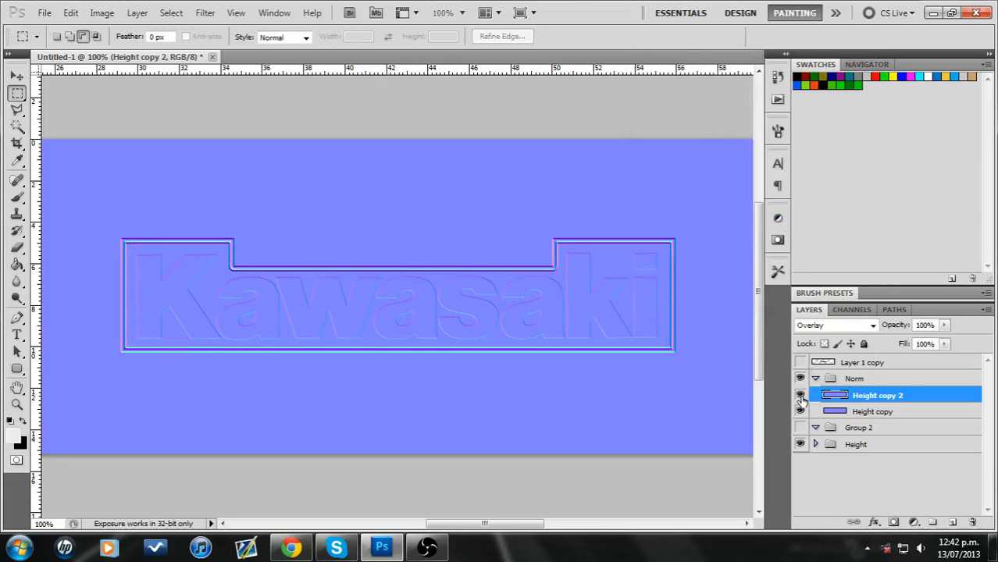
pyautogui.rightClick(877, 400)
pyautogui.click(879, 351)
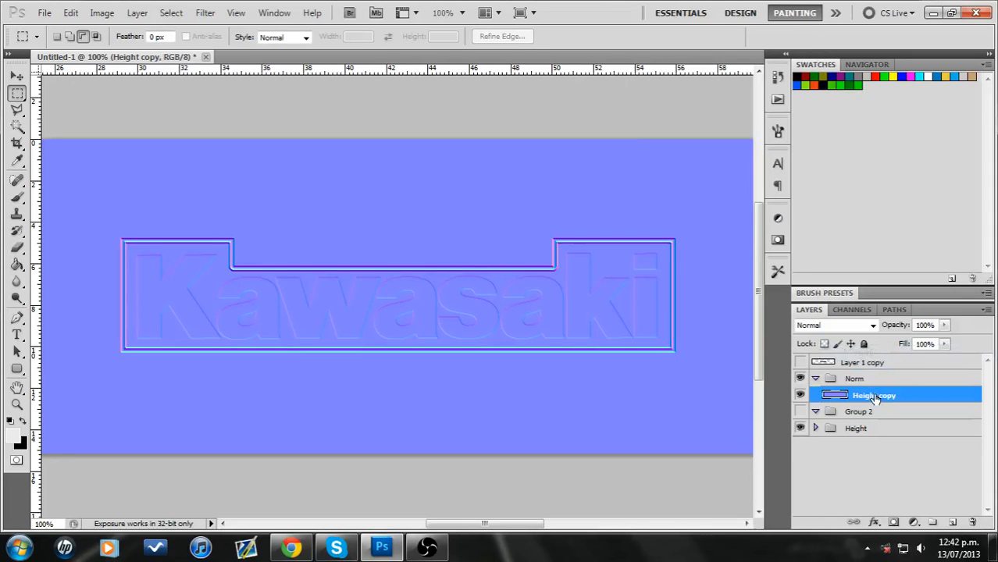
# Step: Duplicate the merged Height copy layer and apply a Gaussian Blur with a reduced radius to the duplicate
pyautogui.rightClick(875, 395)
pyautogui.click(852, 100)
pyautogui.click(626, 167)
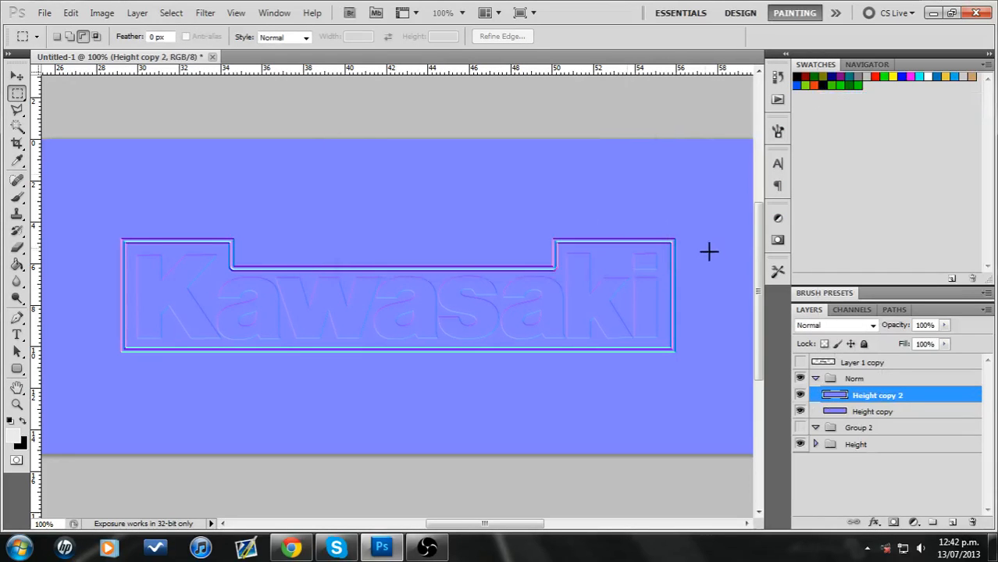
pyautogui.click(205, 13)
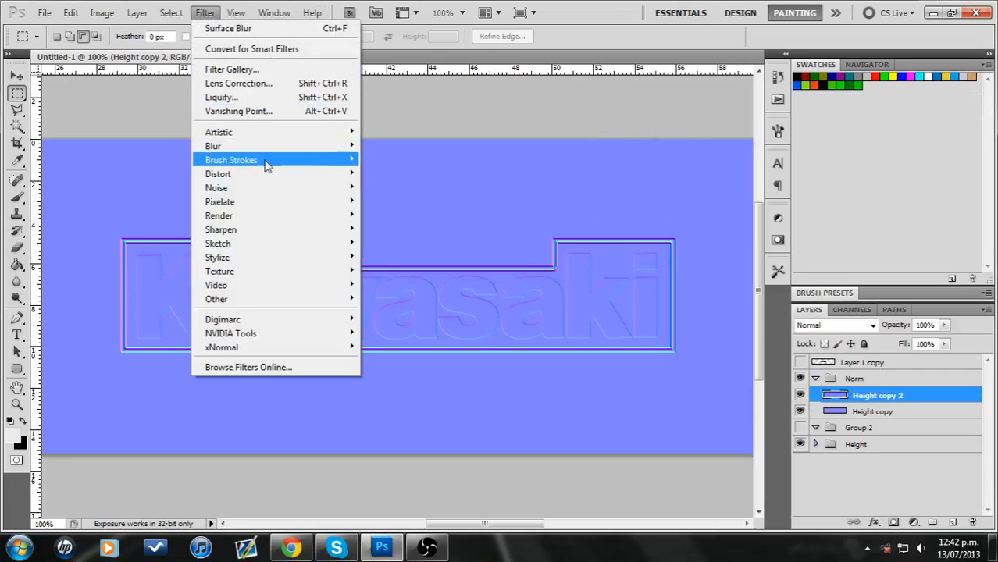
pyautogui.moveTo(275, 149)
pyautogui.click(383, 200)
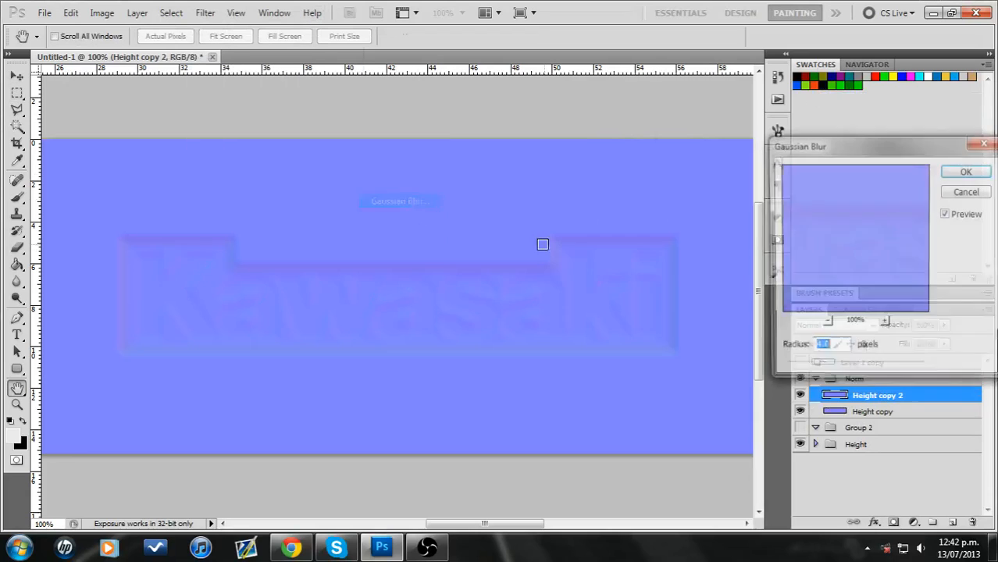
pyautogui.moveTo(813, 366); pyautogui.dragTo(798, 367)
pyautogui.click(963, 173)
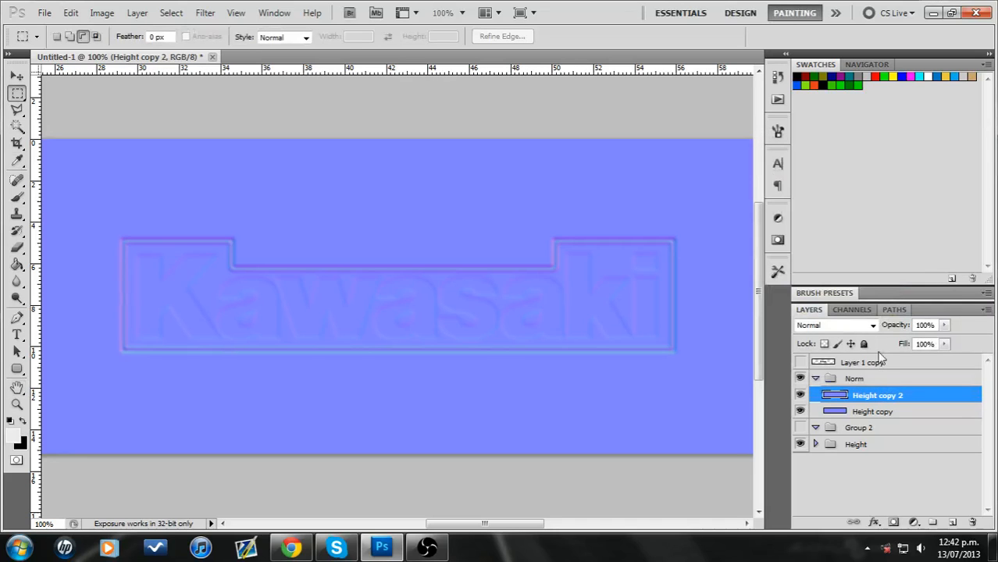
# Step: Set the blurred Height copy 2 layer to Overlay and merge it down into Height copy
pyautogui.click(841, 326)
pyautogui.click(816, 182)
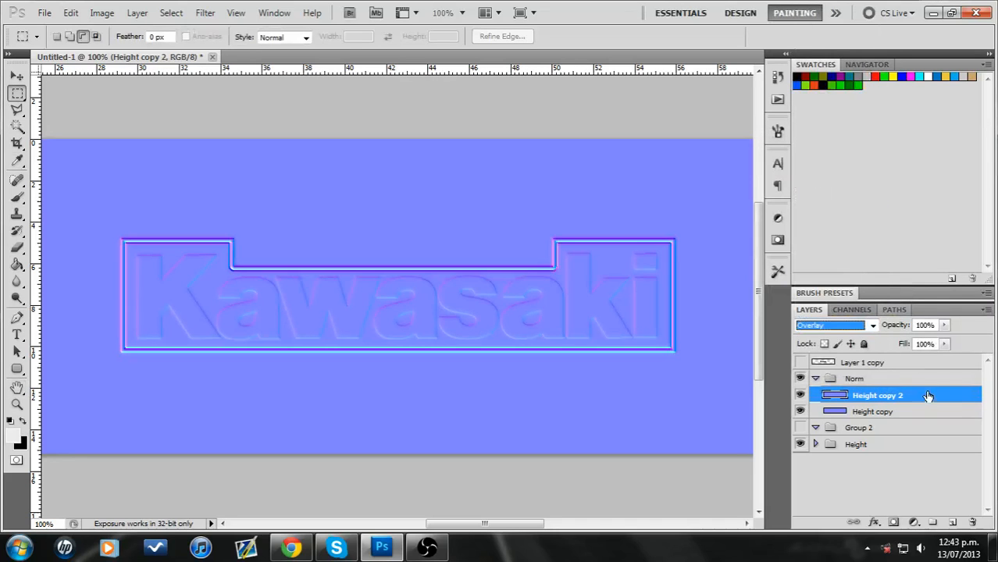
pyautogui.rightClick(932, 399)
pyautogui.click(848, 350)
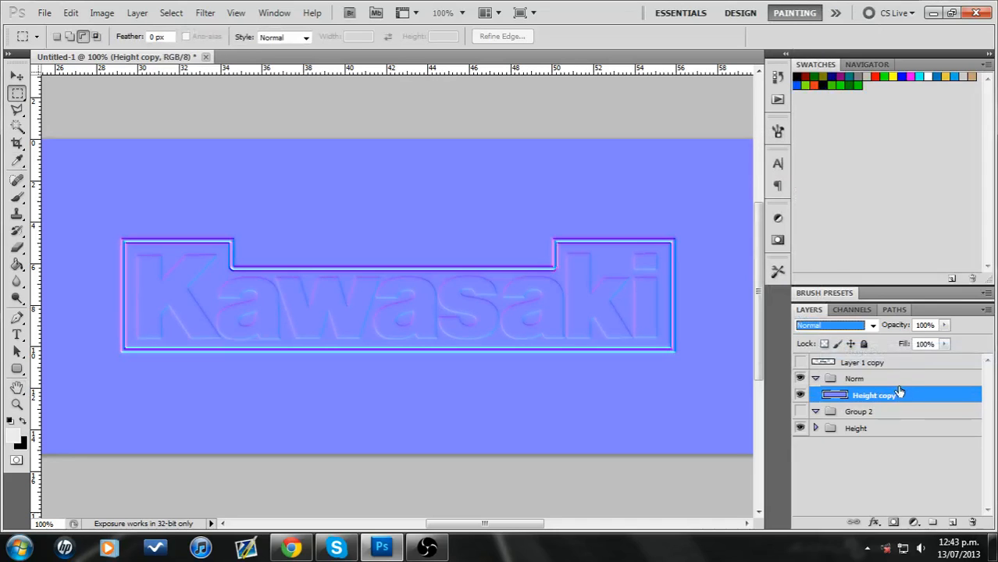
# Step: Duplicate the Height copy layer again and apply a Gaussian Blur with an increased radius to the duplicate
pyautogui.rightClick(913, 400)
pyautogui.click(875, 100)
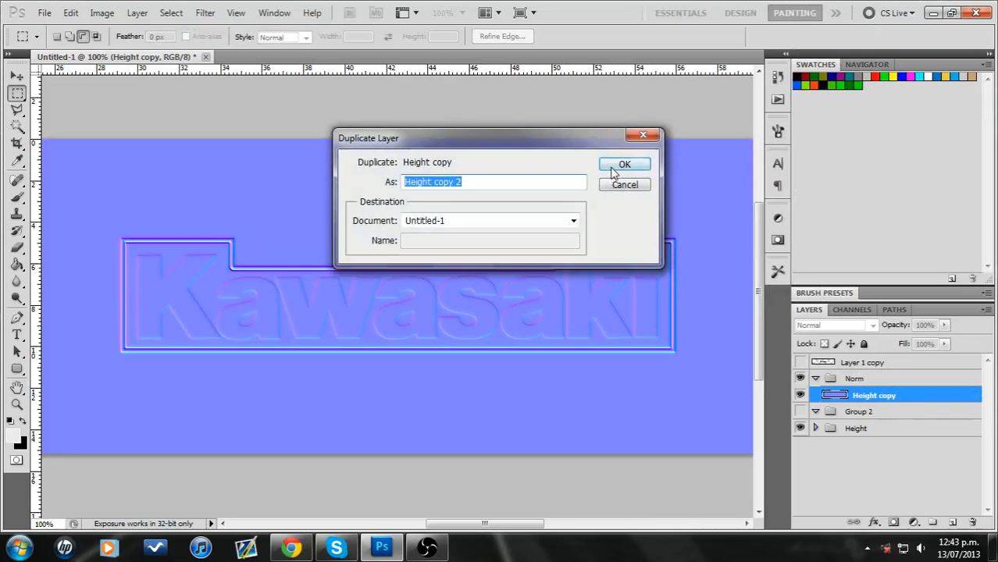
pyautogui.click(618, 173)
pyautogui.click(207, 13)
pyautogui.moveTo(273, 153)
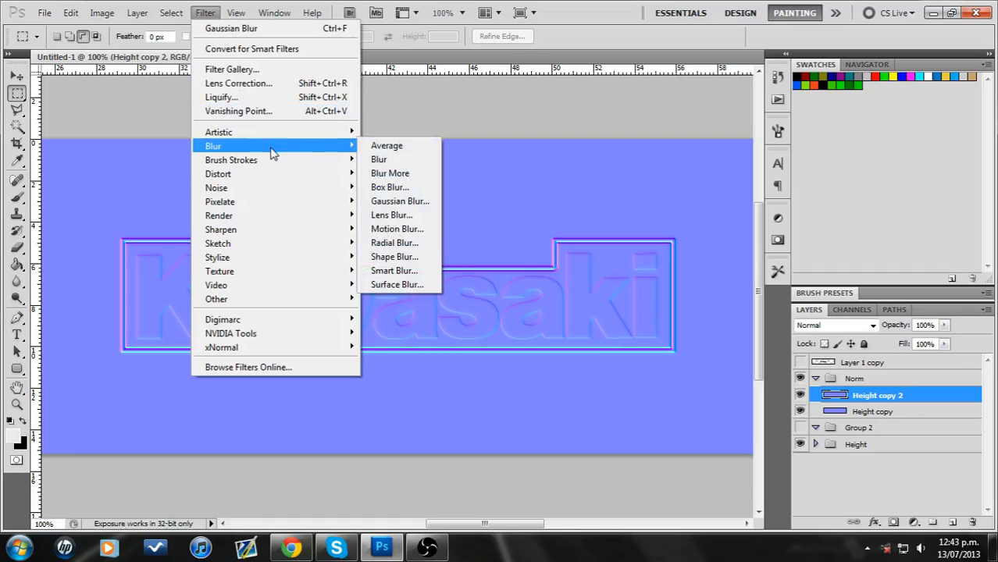
pyautogui.click(395, 202)
pyautogui.press('Up')
pyautogui.press('Up')
pyautogui.press('Up')
pyautogui.press('Up')
pyautogui.press('Up')
pyautogui.click(965, 171)
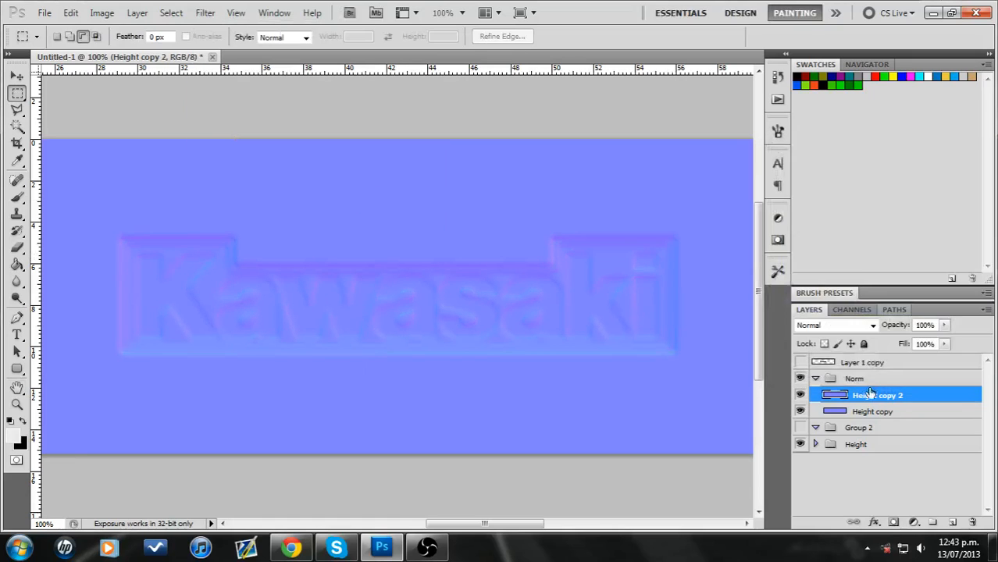
# Step: Set the strongly blurred Height copy 2 to Overlay to compare it with the layer below, and delete it
pyautogui.click(875, 325)
pyautogui.click(816, 185)
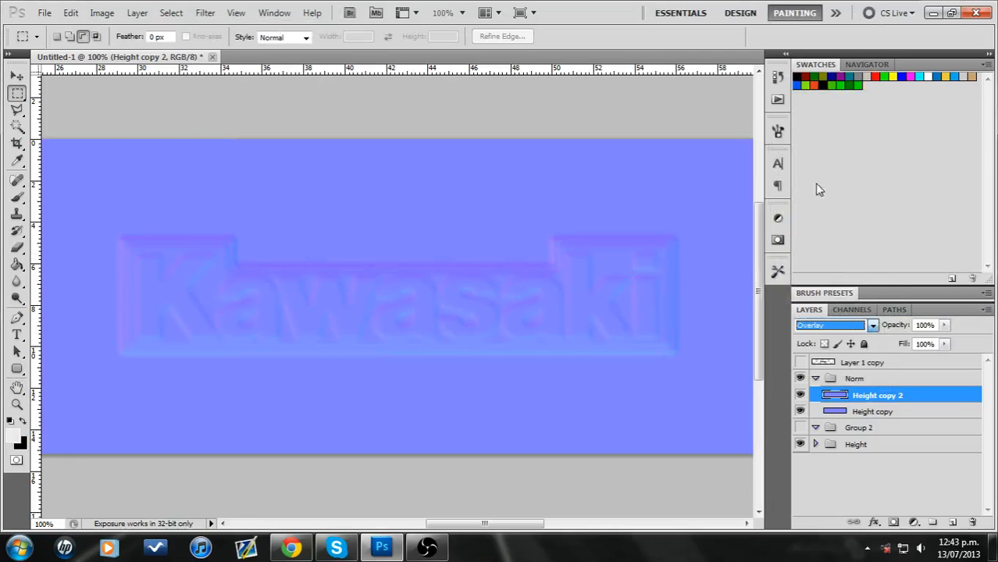
pyautogui.click(799, 395)
pyautogui.click(799, 395)
pyautogui.click(799, 395)
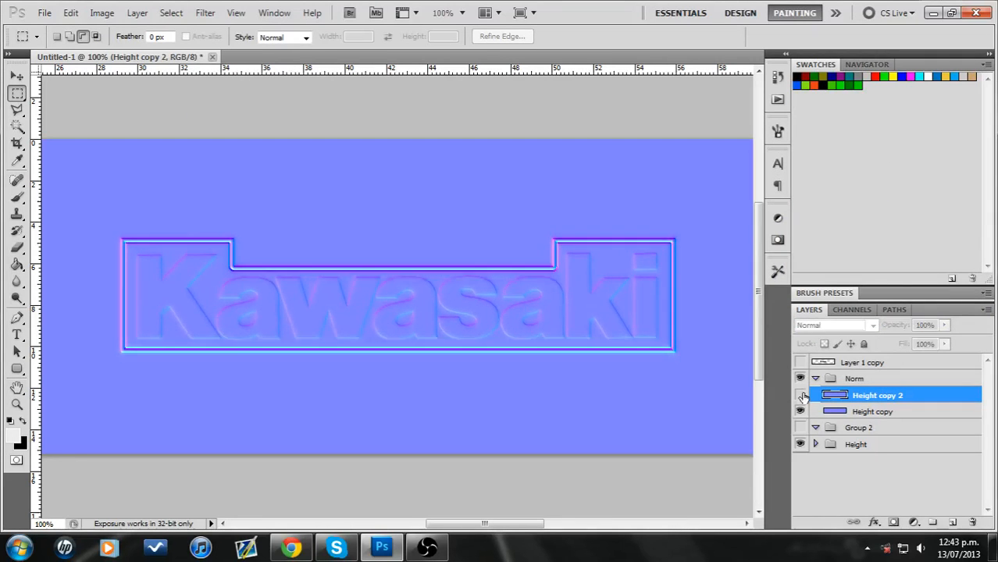
pyautogui.click(800, 395)
pyautogui.rightClick(876, 398)
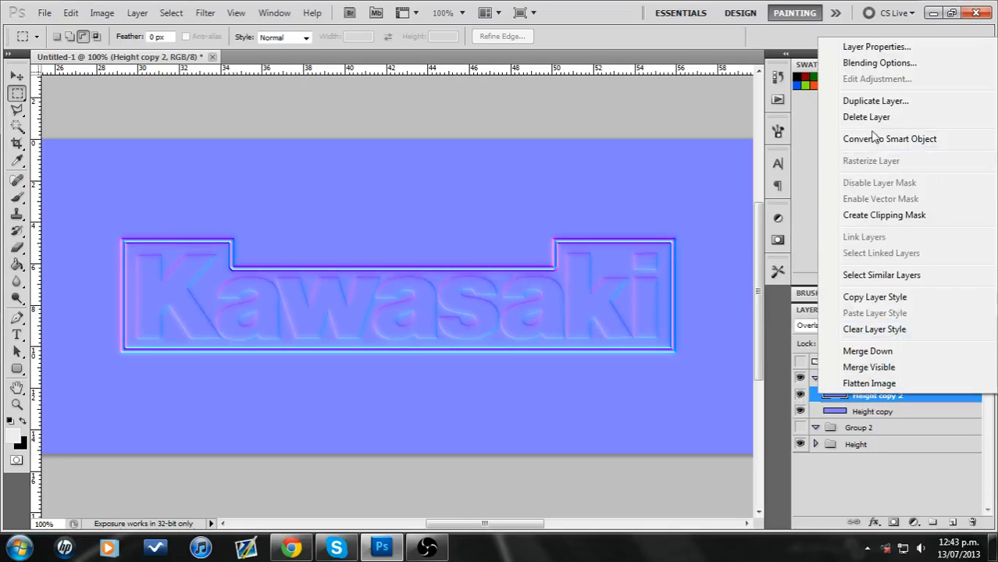
pyautogui.click(871, 117)
# Step: Duplicate the Height copy layer and apply a Gaussian Blur with a 2.0-pixel radius to the duplicate
pyautogui.rightClick(879, 399)
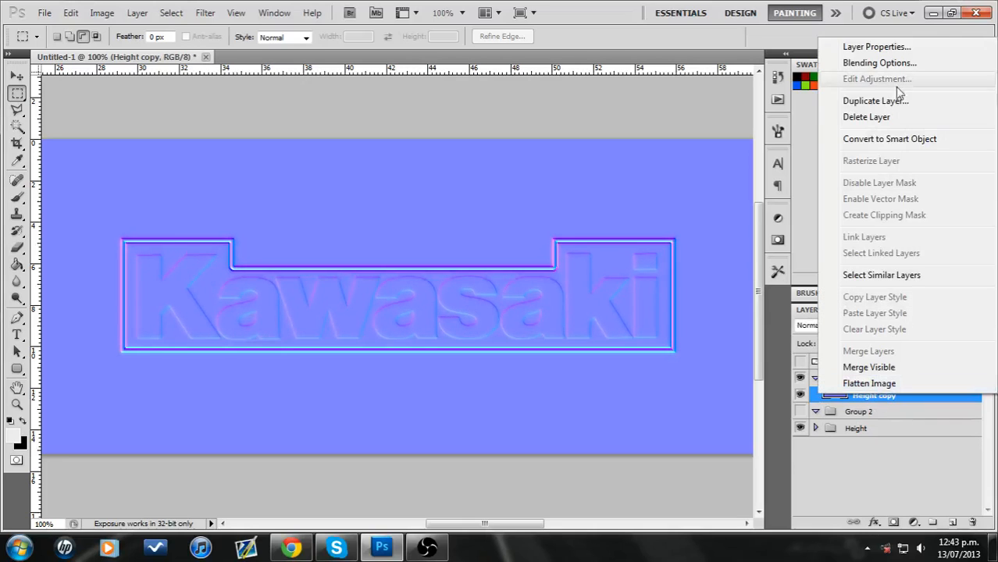
pyautogui.click(898, 100)
pyautogui.click(633, 164)
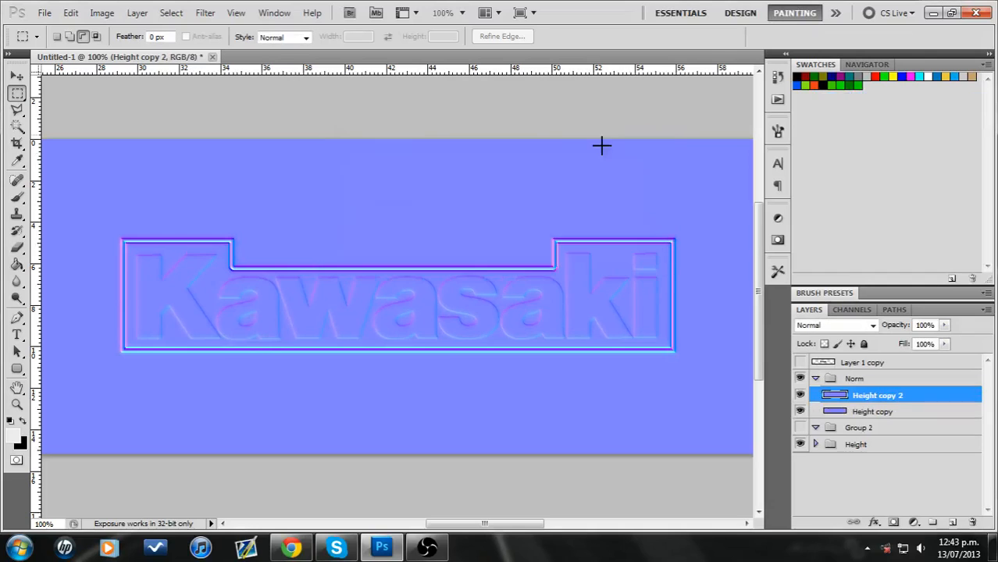
pyautogui.moveTo(258, 147)
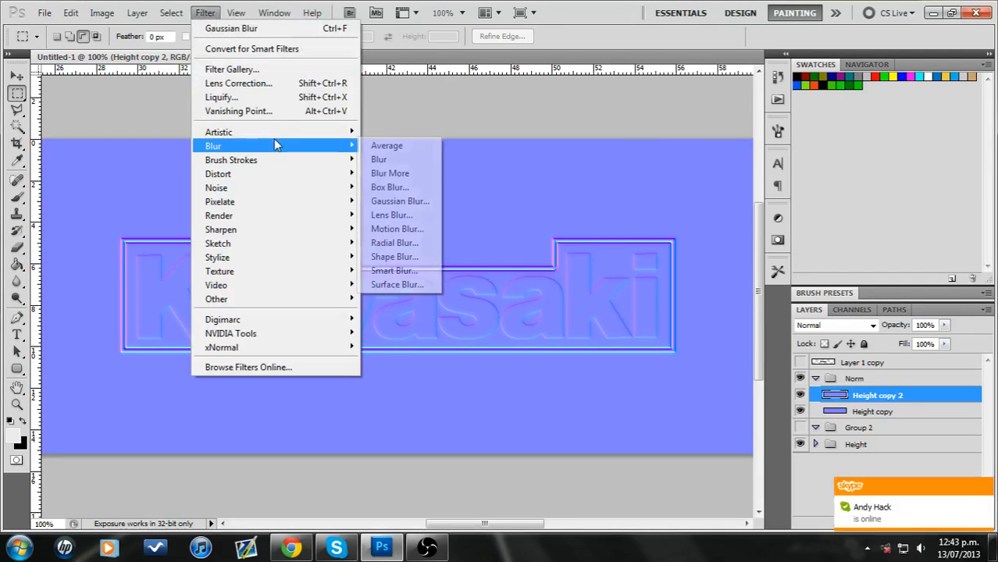
pyautogui.click(418, 202)
pyautogui.hotkey('shift', 'Down')
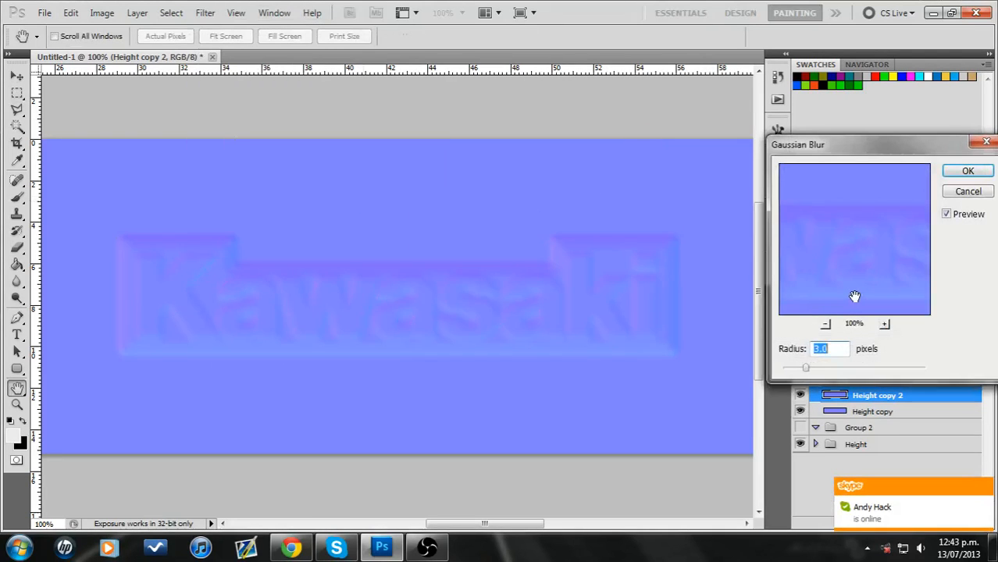
pyautogui.hotkey('shift', 'Down')
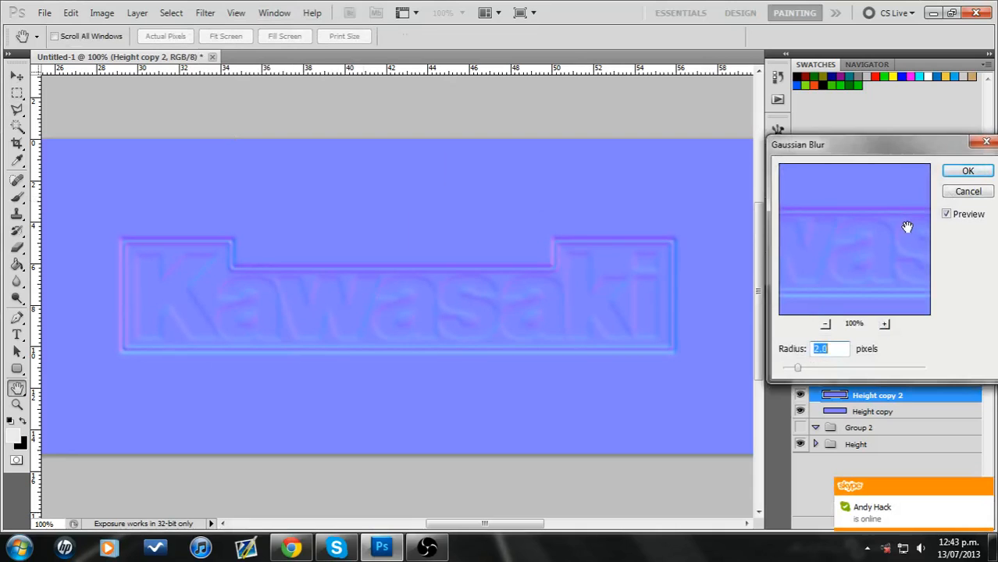
pyautogui.click(988, 172)
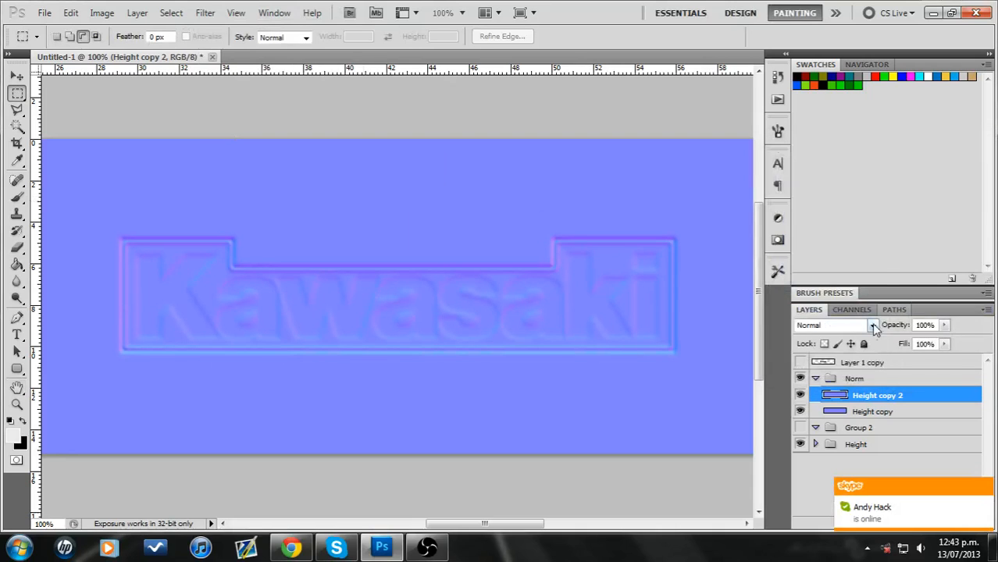
# Step: Set Height copy 2 to Overlay, compare it with the layer below, and merge it down into Height copy
pyautogui.click(841, 326)
pyautogui.click(831, 185)
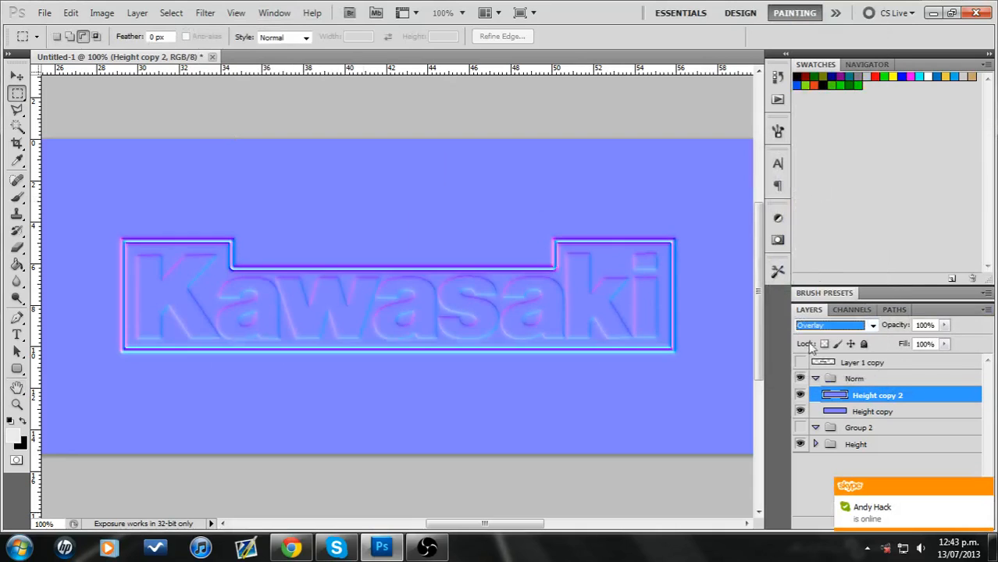
pyautogui.click(799, 395)
pyautogui.click(799, 395)
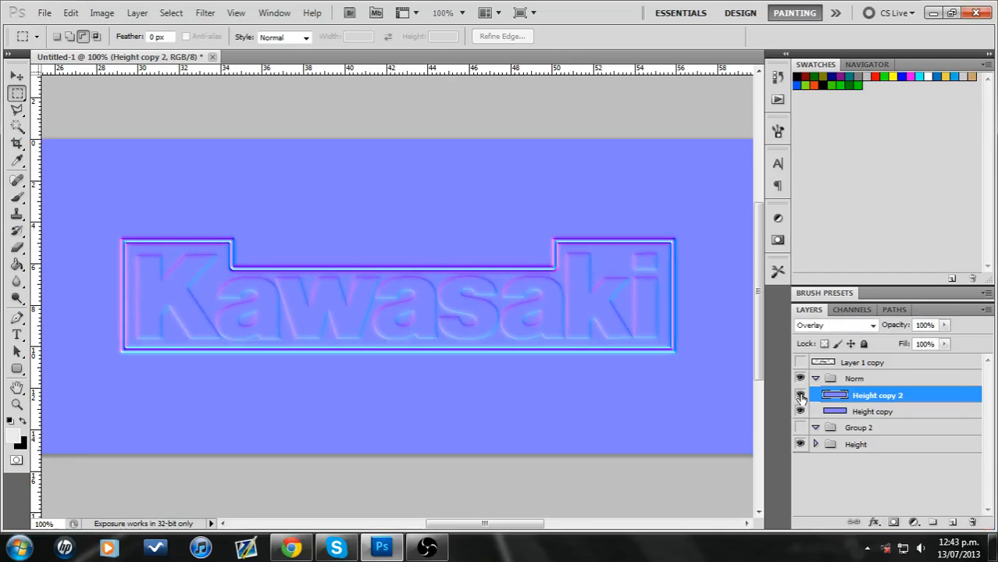
pyautogui.rightClick(899, 398)
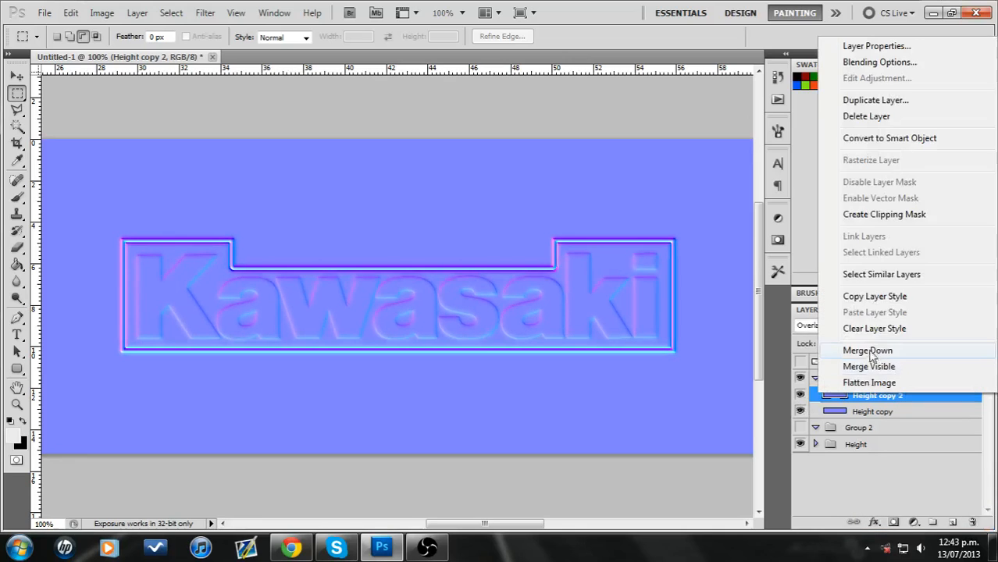
pyautogui.click(868, 411)
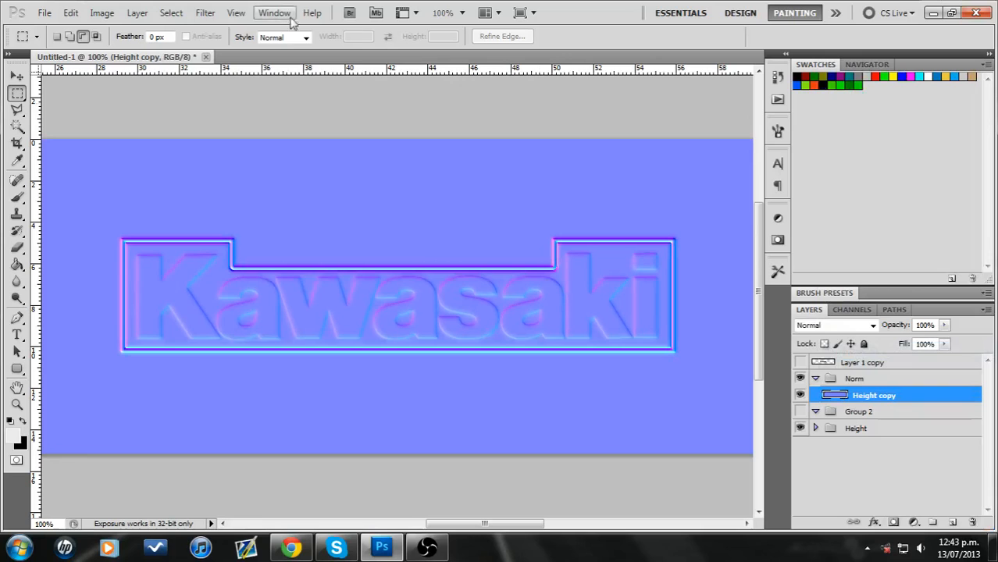
# Step: Apply the NVIDIA Normal Map Filter to the Height copy layer with the Normalize only conversion
pyautogui.click(205, 12)
pyautogui.moveTo(350, 335)
pyautogui.click(407, 333)
pyautogui.click(307, 218)
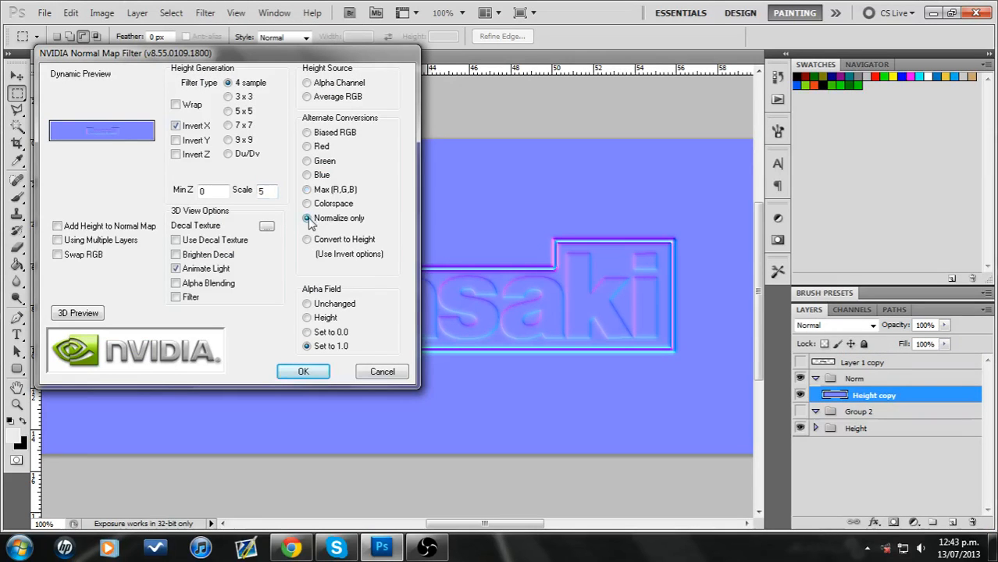
pyautogui.click(303, 373)
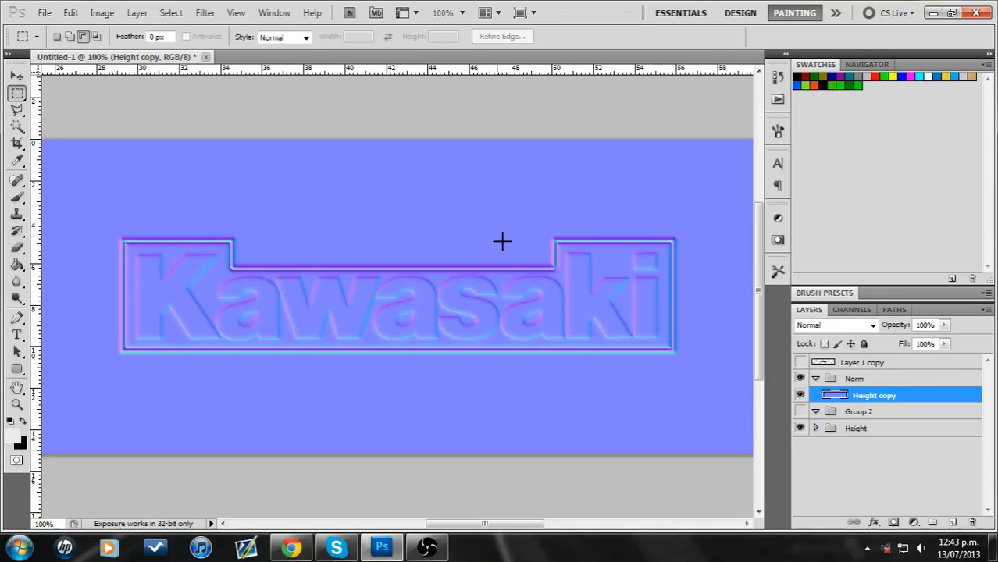
# Step: Check the Kawasaki badge on the seat in the reference photo in Chrome and return to Photoshop
pyautogui.click(18, 129)
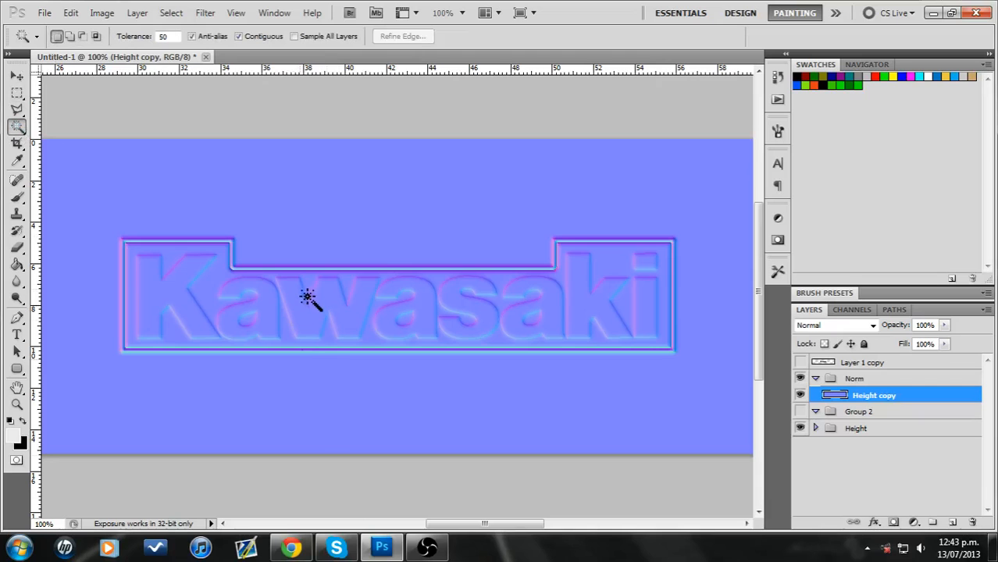
pyautogui.click(290, 547)
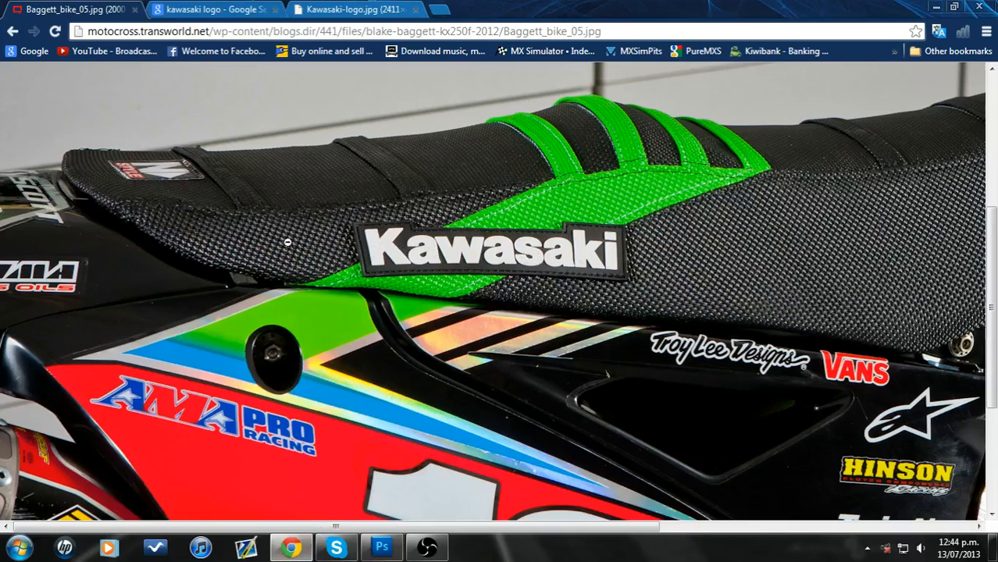
pyautogui.click(381, 548)
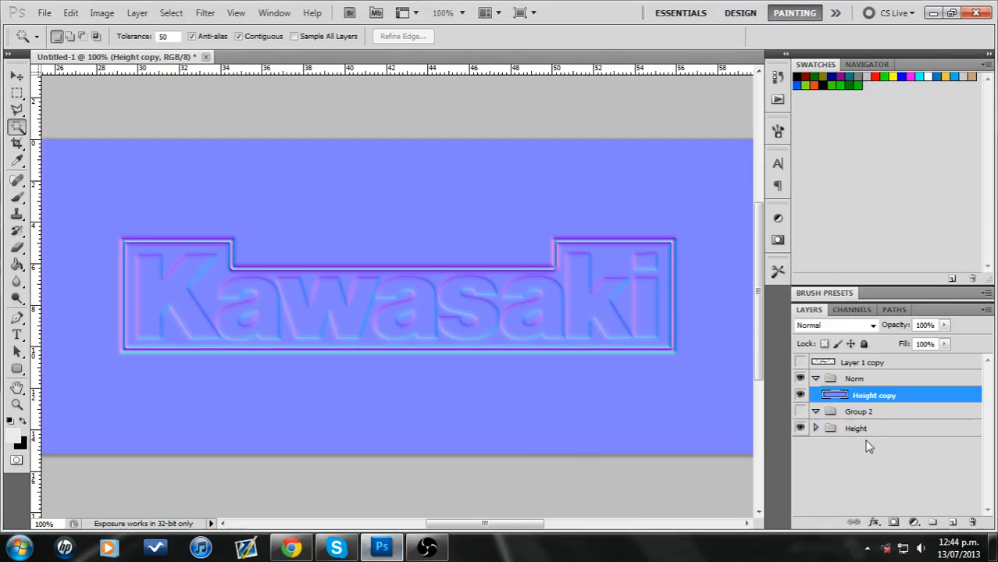
# Step: Add a new layer beneath the Height group and hide the Norm and Height groups
pyautogui.click(952, 522)
pyautogui.moveTo(885, 397); pyautogui.dragTo(892, 493)
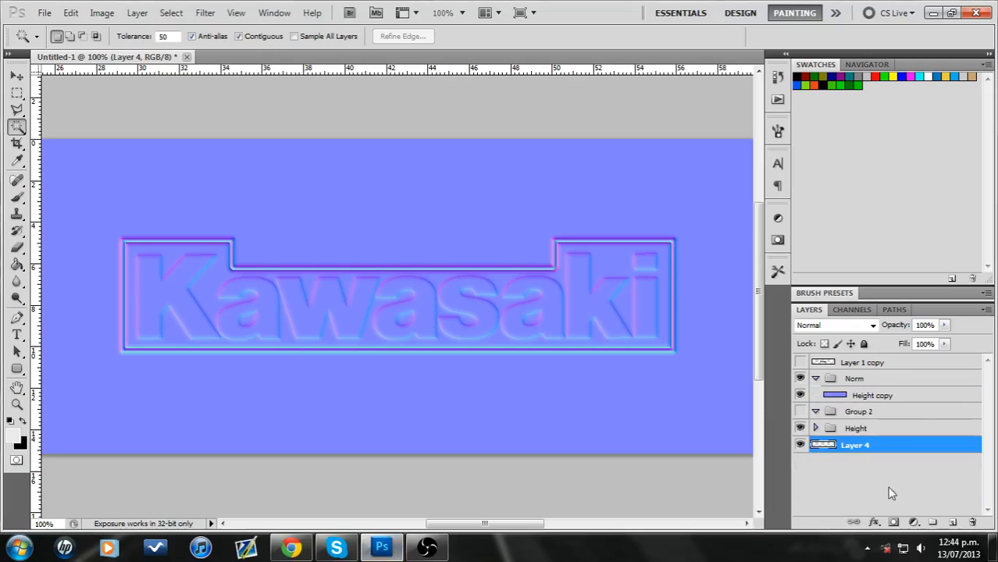
pyautogui.click(800, 379)
pyautogui.click(801, 428)
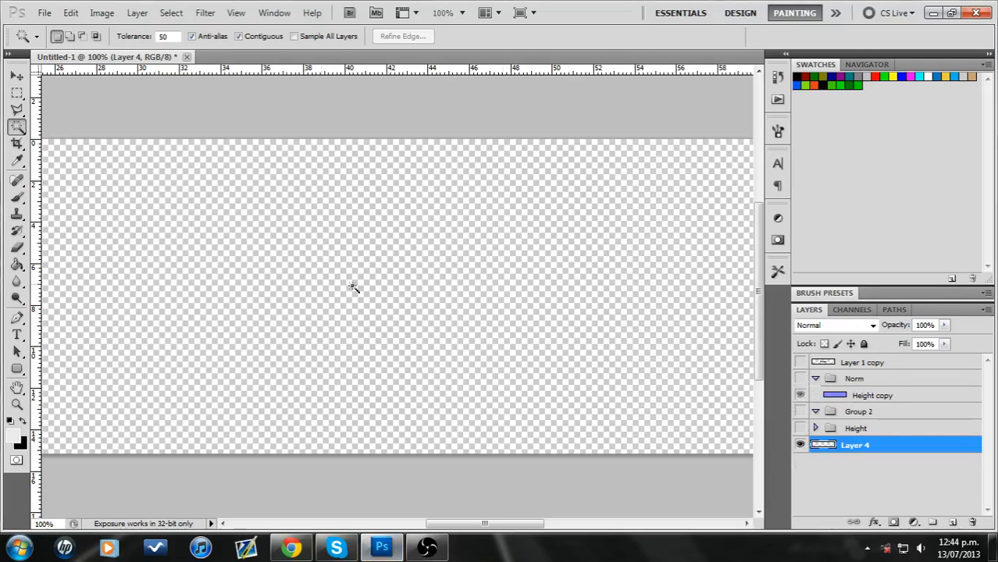
# Step: Fill the new bottom layer with mid grey using the Paint Bucket tool
pyautogui.click(16, 264)
pyautogui.click(859, 77)
pyautogui.click(653, 321)
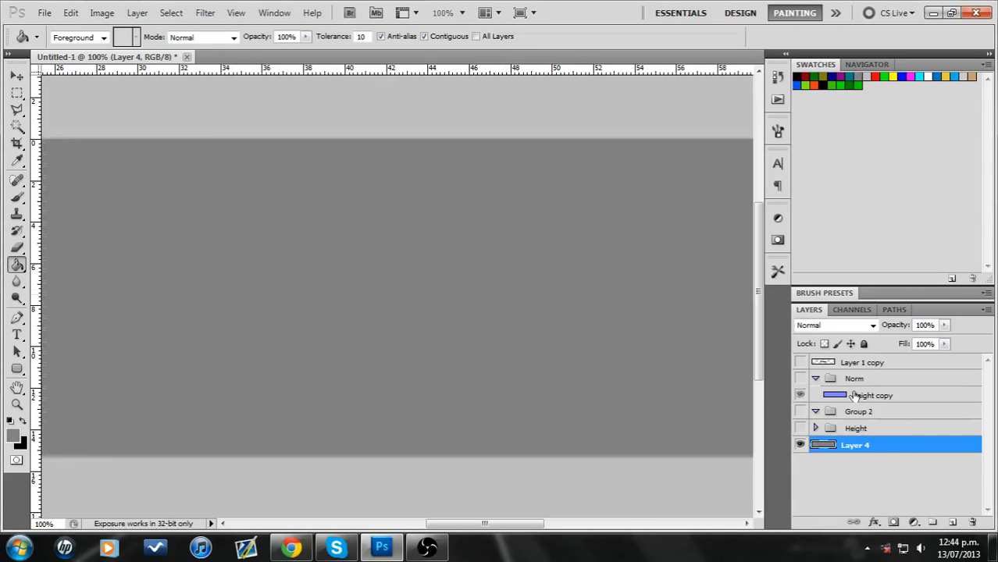
# Step: Add a Pattern Overlay to Layer 4 using the black-and-grey woven pattern scaled to 15%
pyautogui.doubleClick(919, 447)
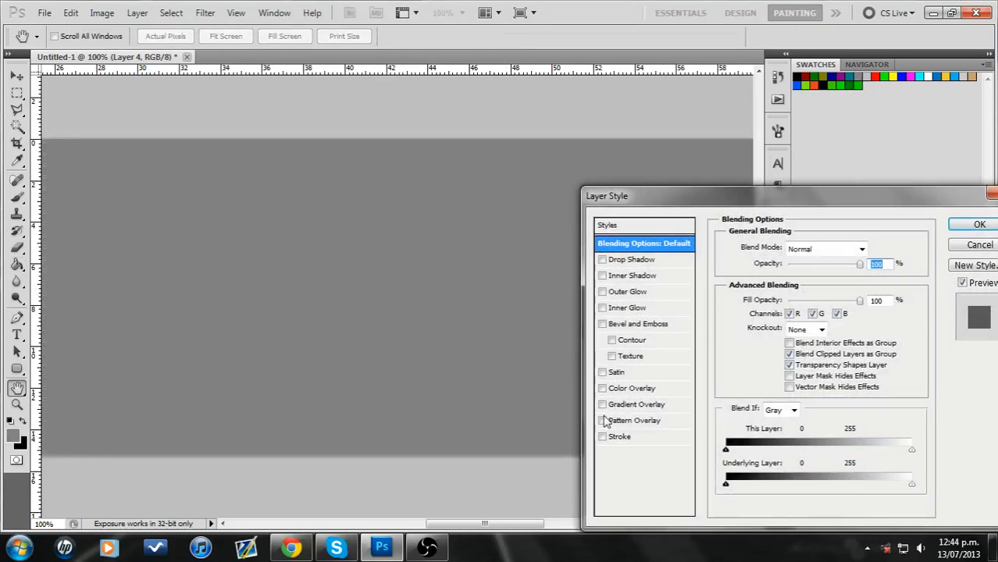
pyautogui.click(605, 422)
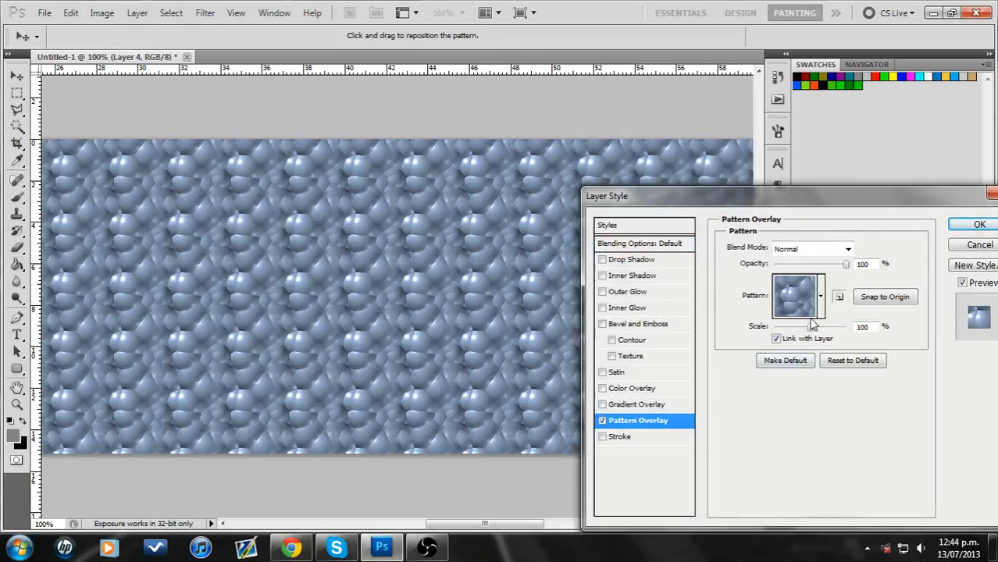
pyautogui.click(821, 296)
pyautogui.moveTo(860, 347); pyautogui.dragTo(869, 379)
pyautogui.click(842, 381)
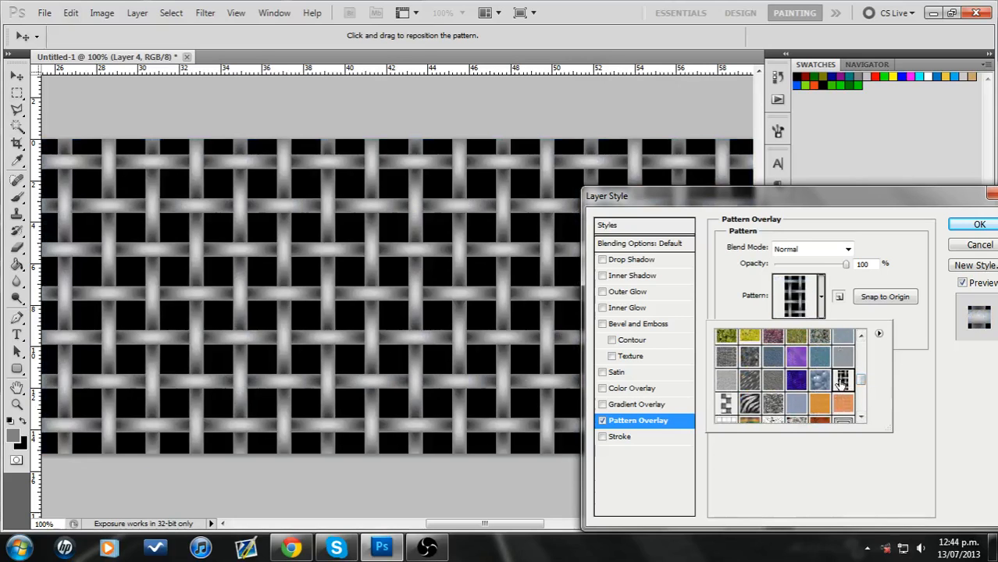
pyautogui.click(830, 313)
pyautogui.moveTo(792, 328); pyautogui.dragTo(788, 333)
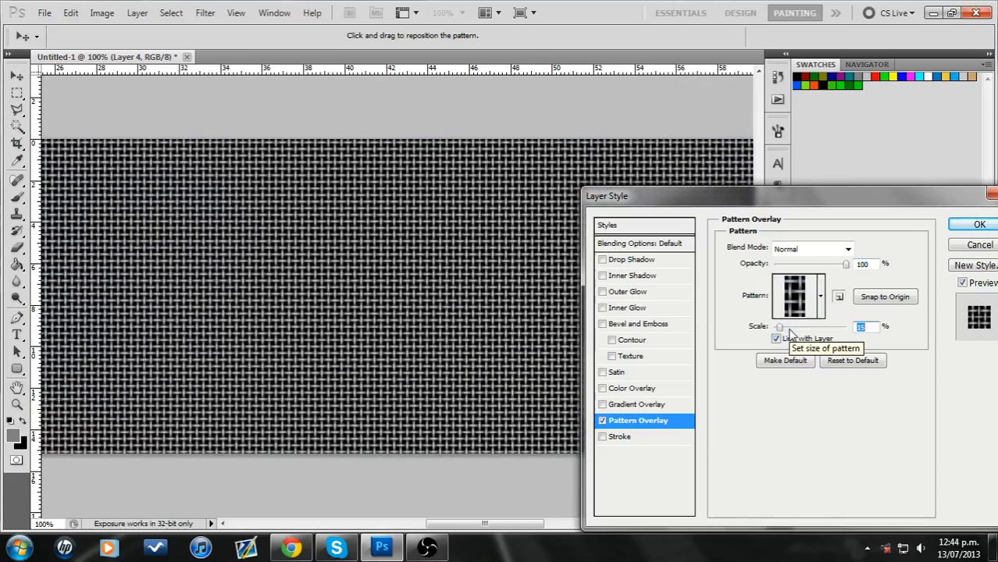
pyautogui.click(978, 225)
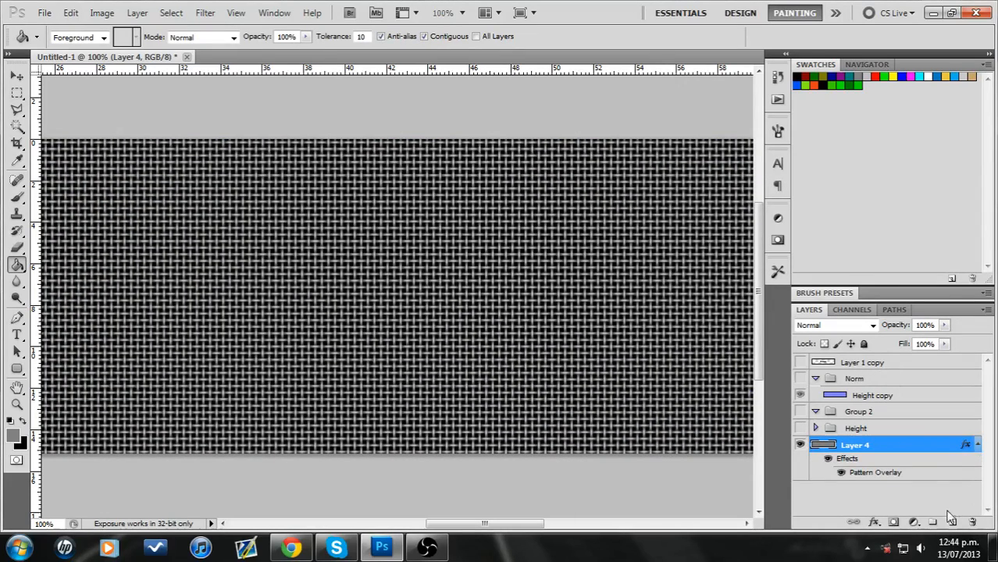
# Step: Create a new empty layer above Layer 4 and merge the two to rasterize the woven pattern
pyautogui.click(953, 523)
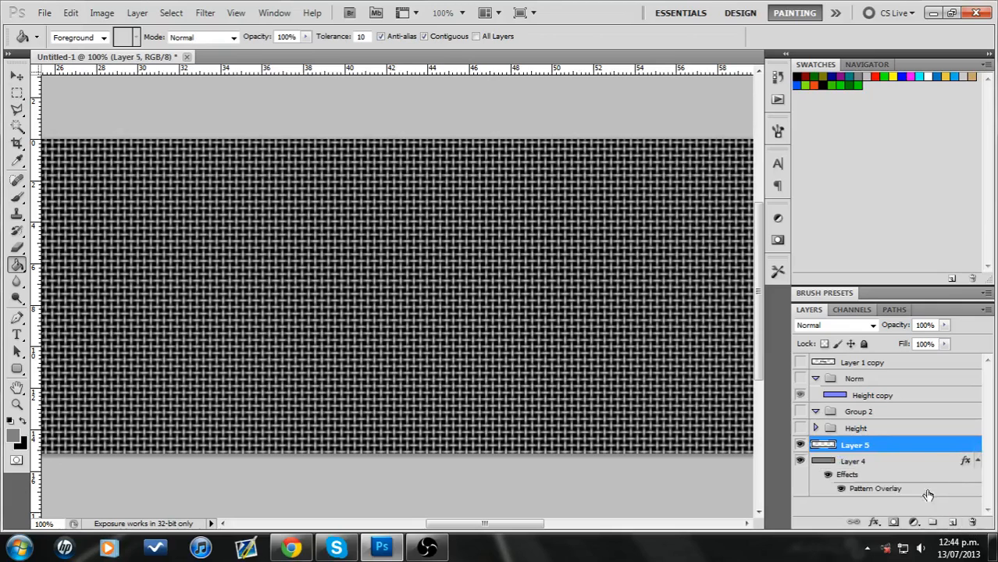
pyautogui.keyDown('shift'); pyautogui.click(896, 462); pyautogui.keyUp('shift')
pyautogui.rightClick(895, 464)
pyautogui.click(875, 418)
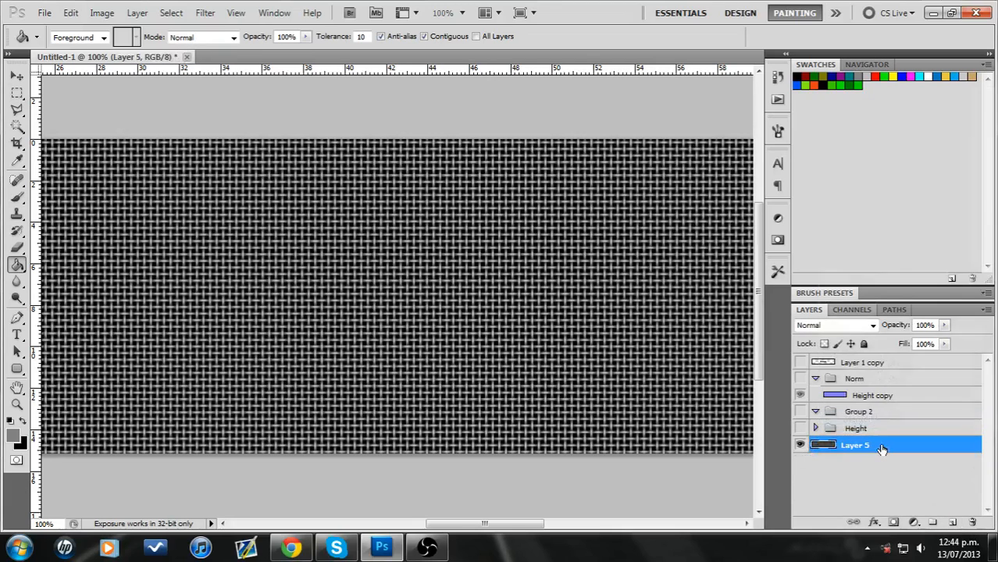
# Step: Duplicate the woven Layer 5 and apply the NVIDIA Normal Map Filter to the copy with Max (R,G,B) and scale 5
pyautogui.rightClick(882, 448)
pyautogui.click(879, 153)
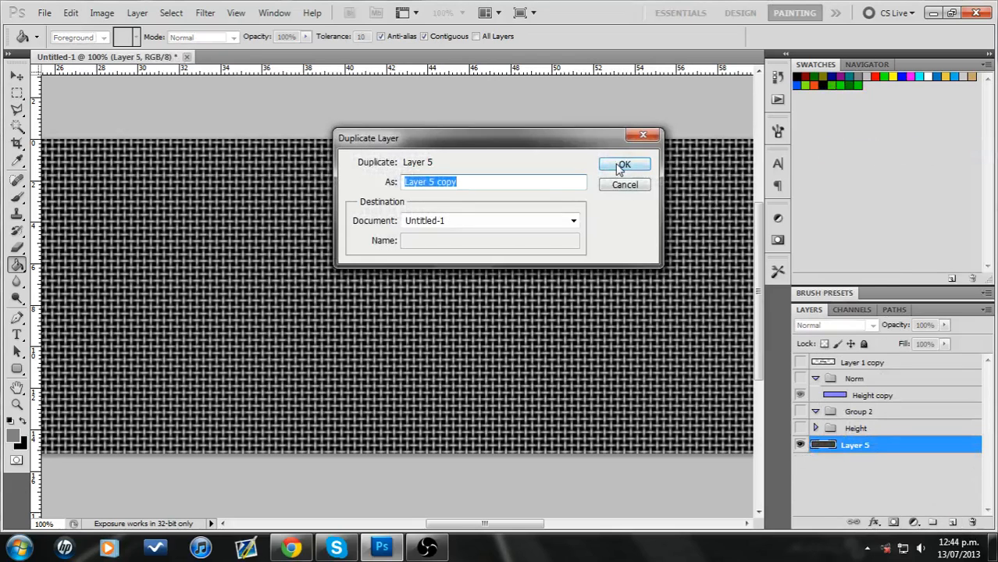
pyautogui.click(624, 165)
pyautogui.click(206, 12)
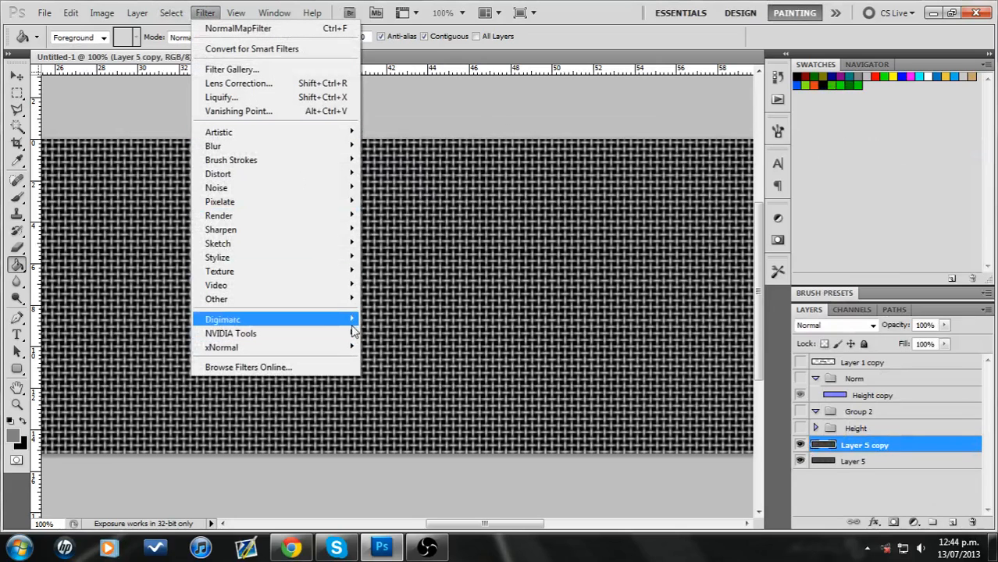
pyautogui.moveTo(354, 334)
pyautogui.click(384, 335)
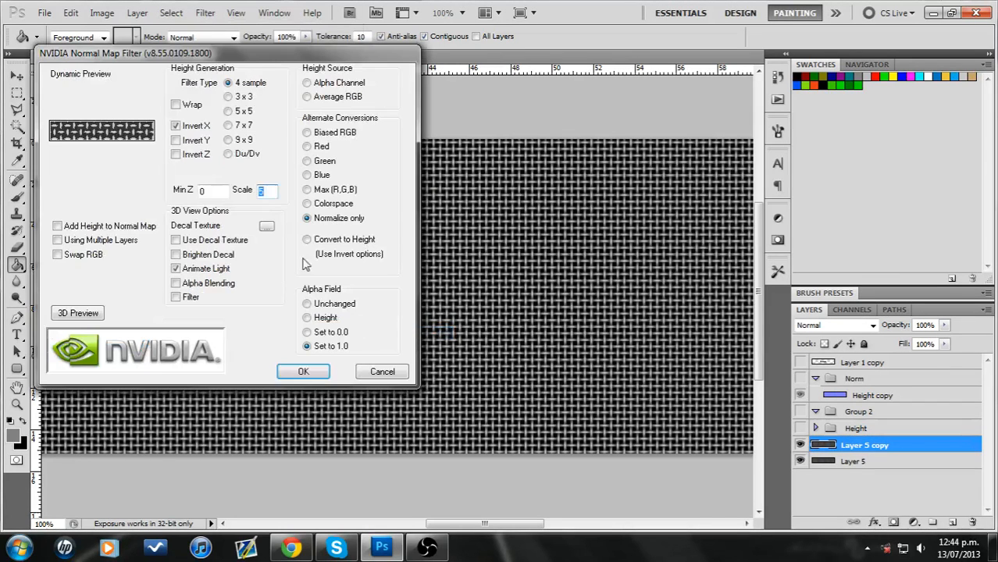
pyautogui.click(307, 191)
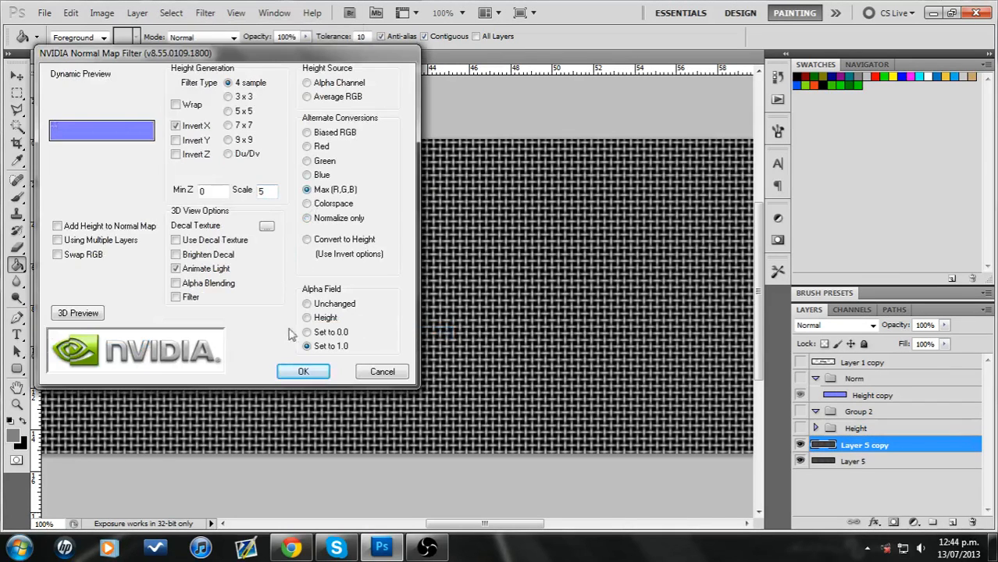
pyautogui.click(303, 372)
# Step: Move Layer 5 copy into the Norm group beneath Height copy, show the Norm group and hide Layer 5
pyautogui.moveTo(877, 447); pyautogui.dragTo(829, 399)
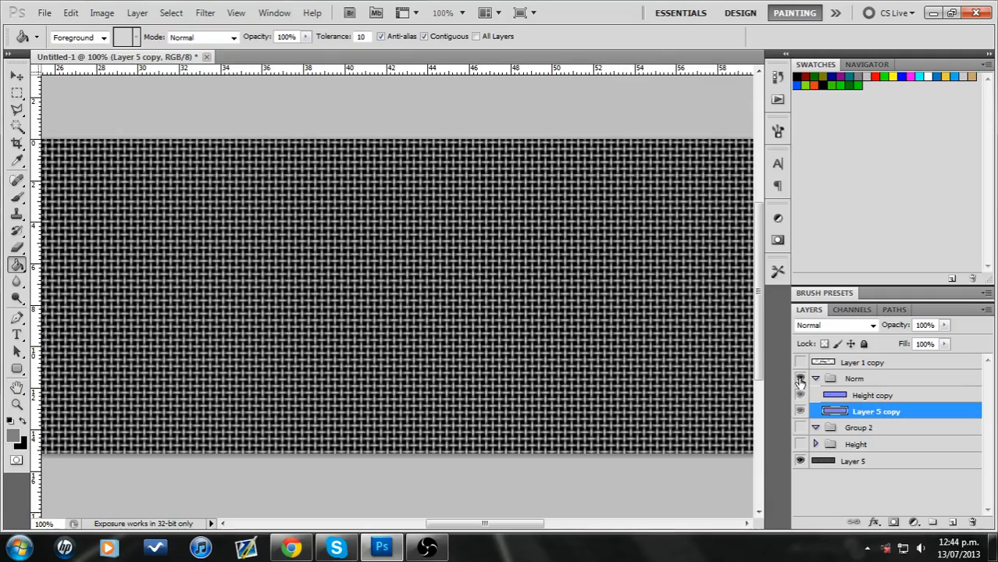
pyautogui.click(799, 379)
pyautogui.click(800, 461)
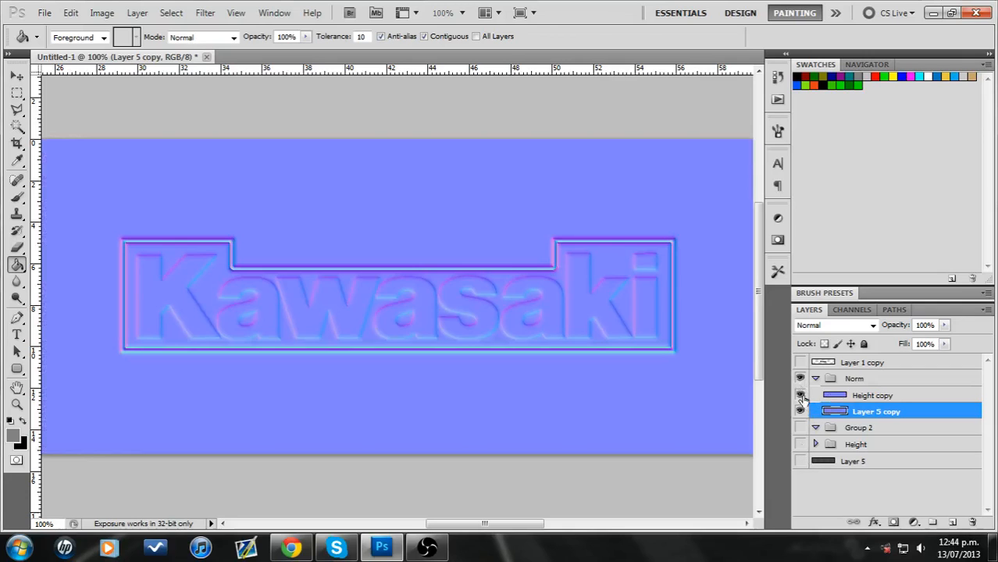
# Step: Toggle Height copy to inspect the woven normal map and compare it with the seat reference photo in Chrome
pyautogui.click(800, 395)
pyautogui.click(799, 396)
pyautogui.click(800, 395)
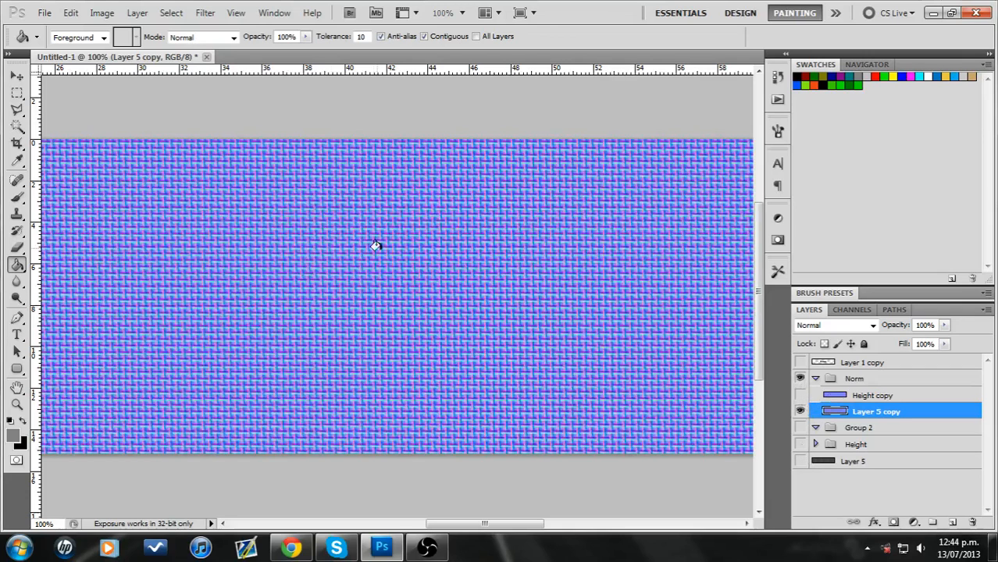
pyautogui.click(290, 547)
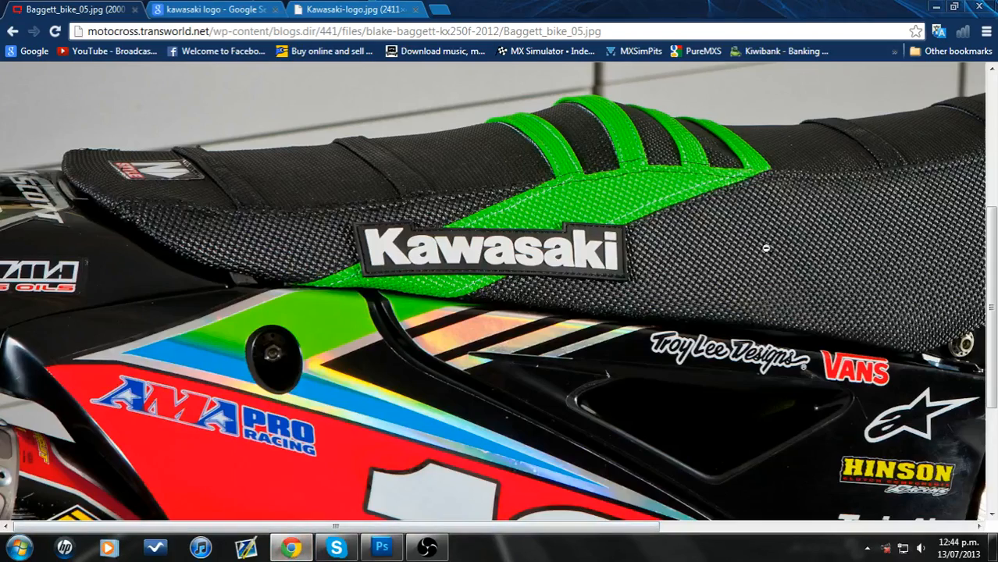
pyautogui.click(291, 546)
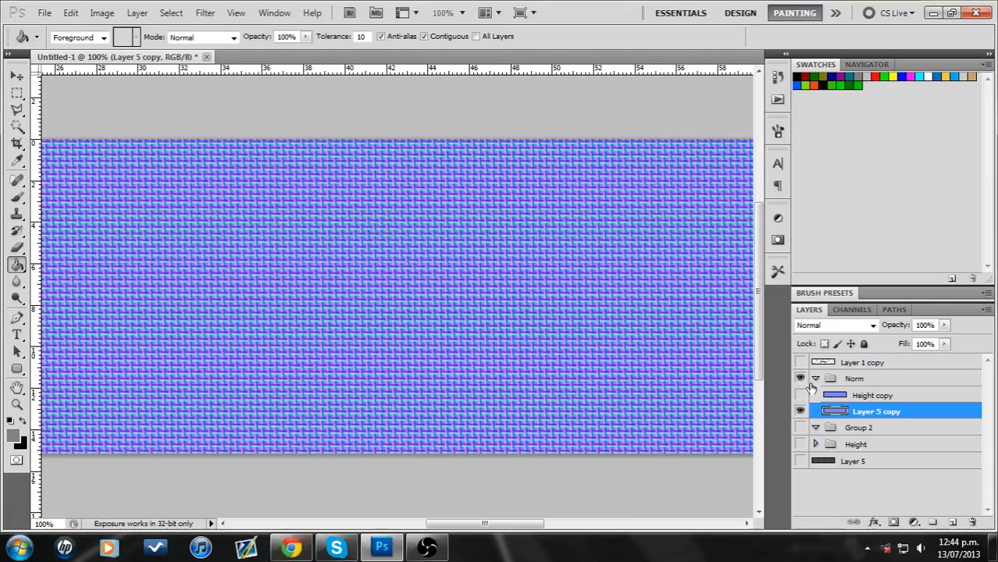
pyautogui.click(800, 395)
# Step: Try the Overlay blend mode on the Height copy layer and set it back to Normal
pyautogui.click(872, 396)
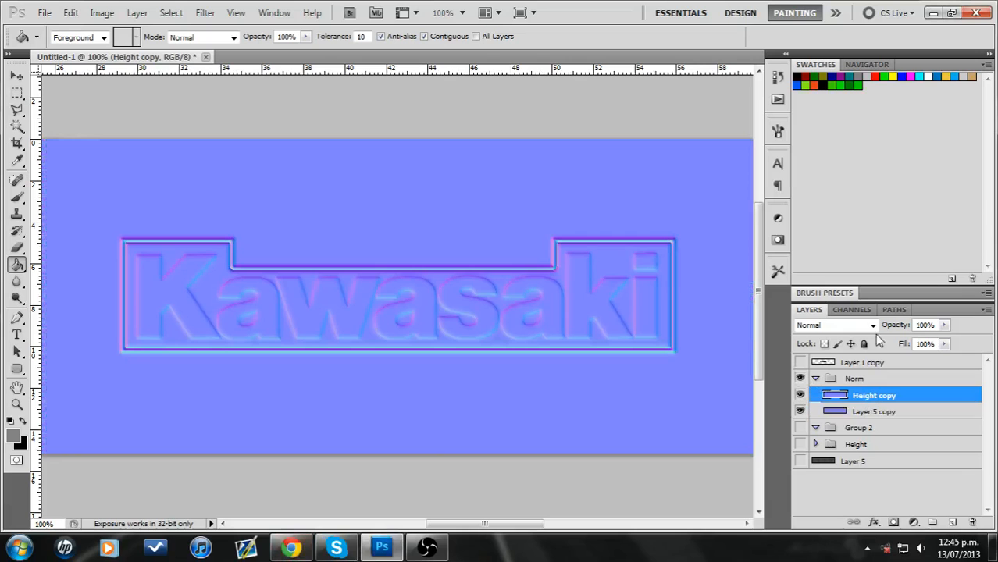
pyautogui.click(872, 326)
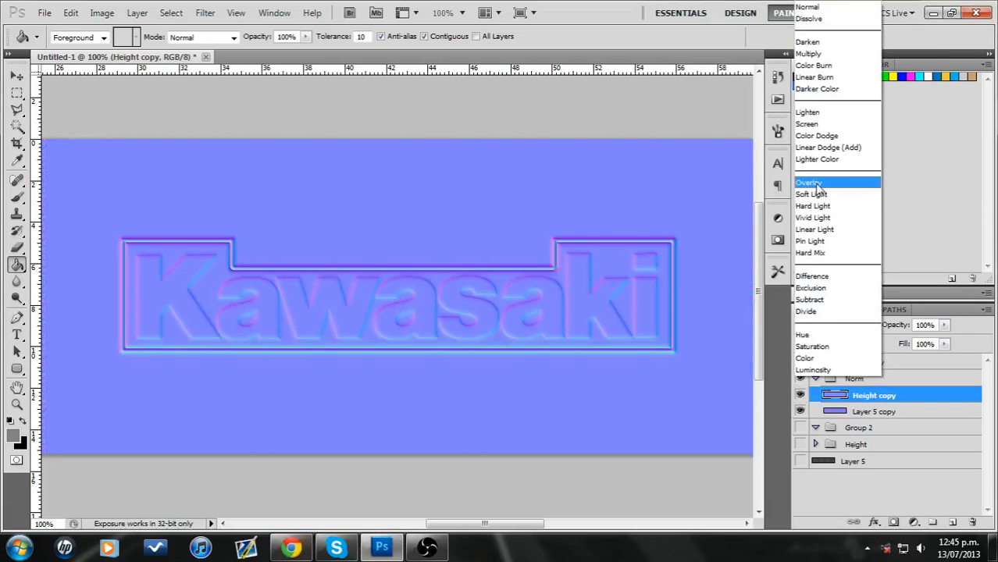
pyautogui.click(809, 183)
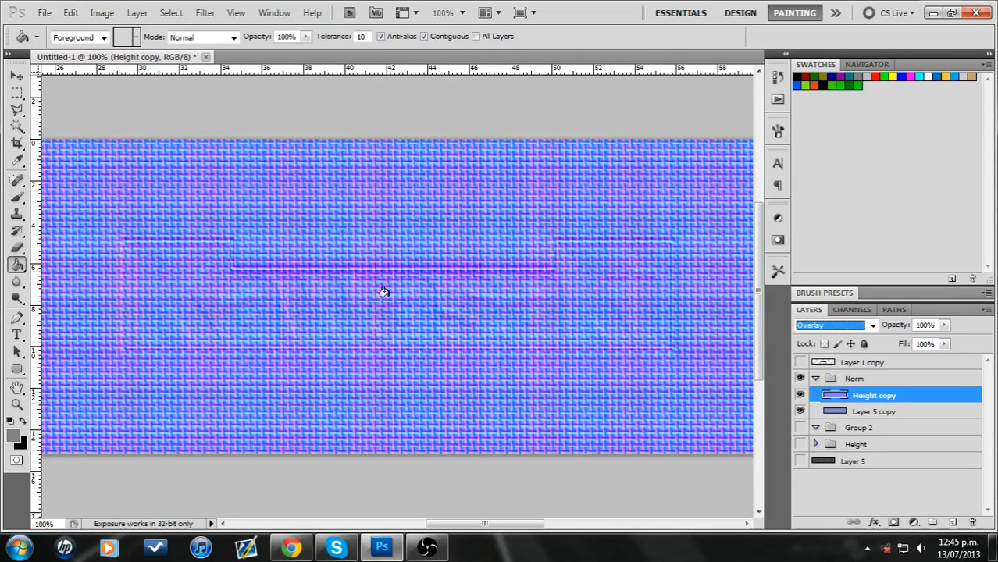
pyautogui.click(863, 326)
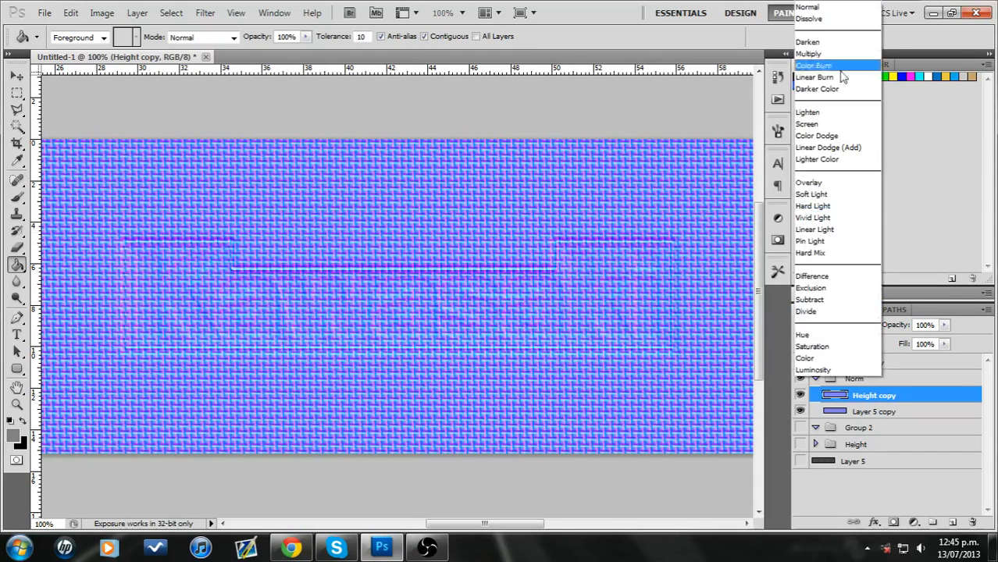
pyautogui.click(820, 8)
# Step: Select the flat area around the Kawasaki badge on Height copy with the Magic Wand, delete it and deselect
pyautogui.click(15, 128)
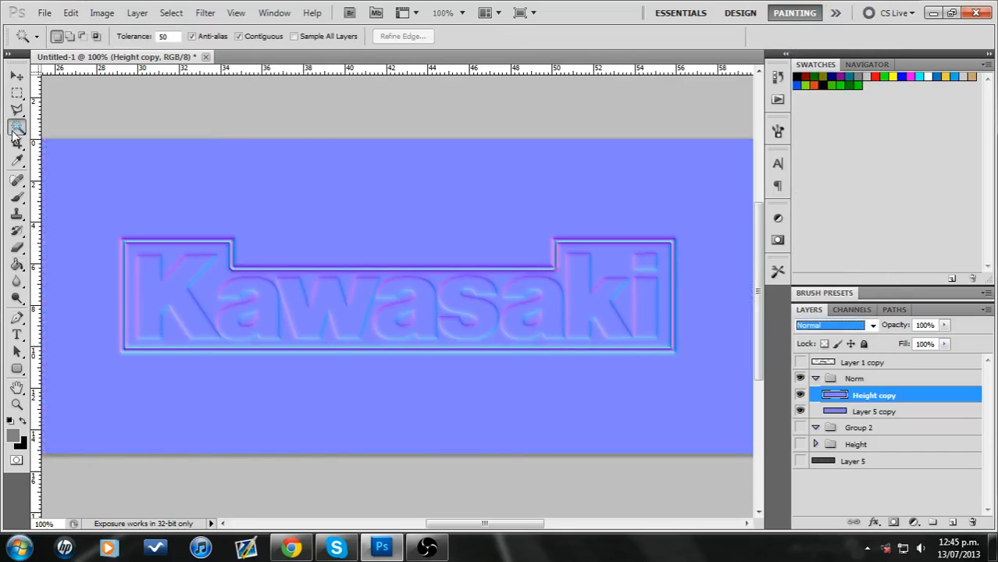
pyautogui.click(437, 208)
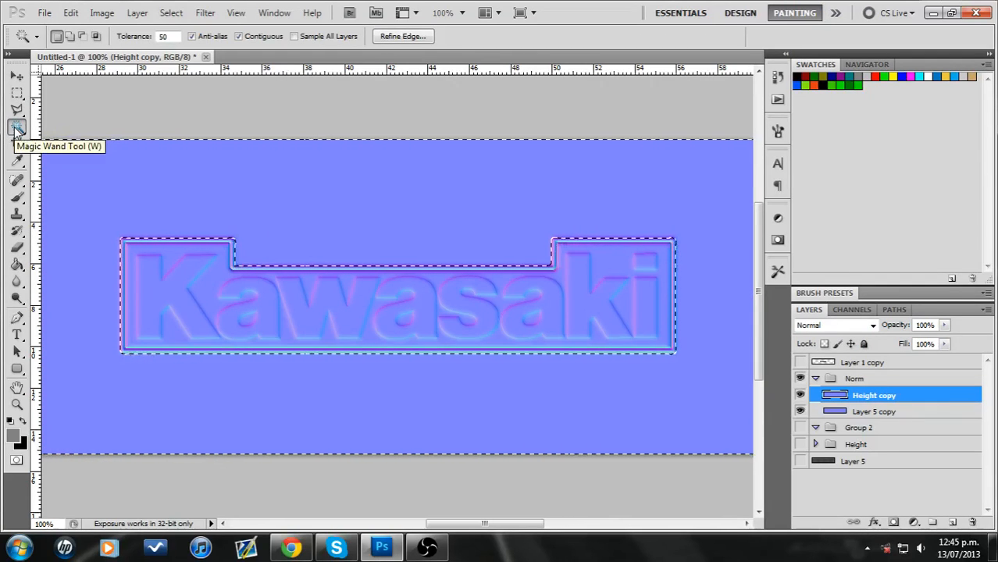
pyautogui.hotkey('ctrl', 'd')
pyautogui.click(257, 204)
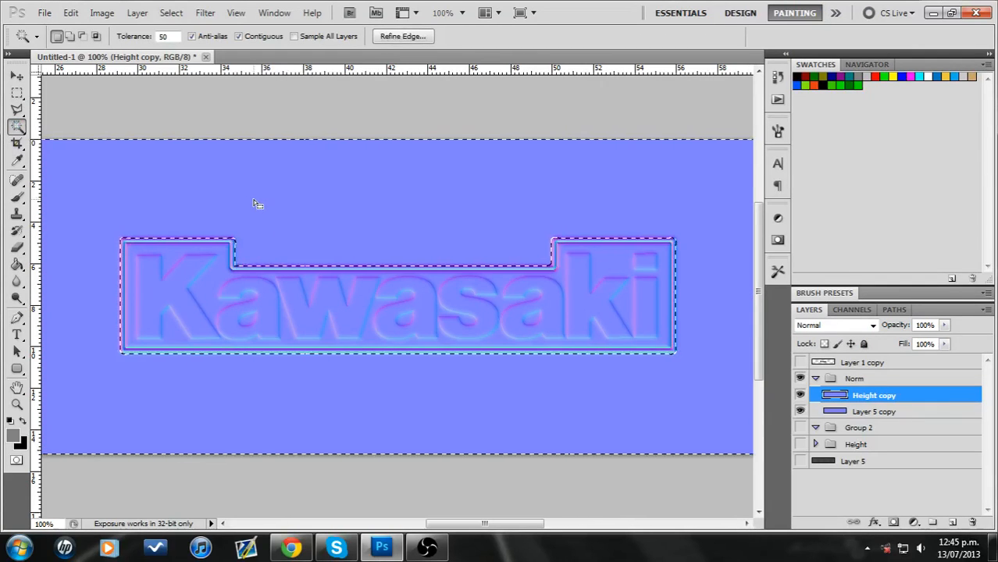
pyautogui.hotkey('ctrl', 'f')
pyautogui.hotkey('ctrl', 'd')
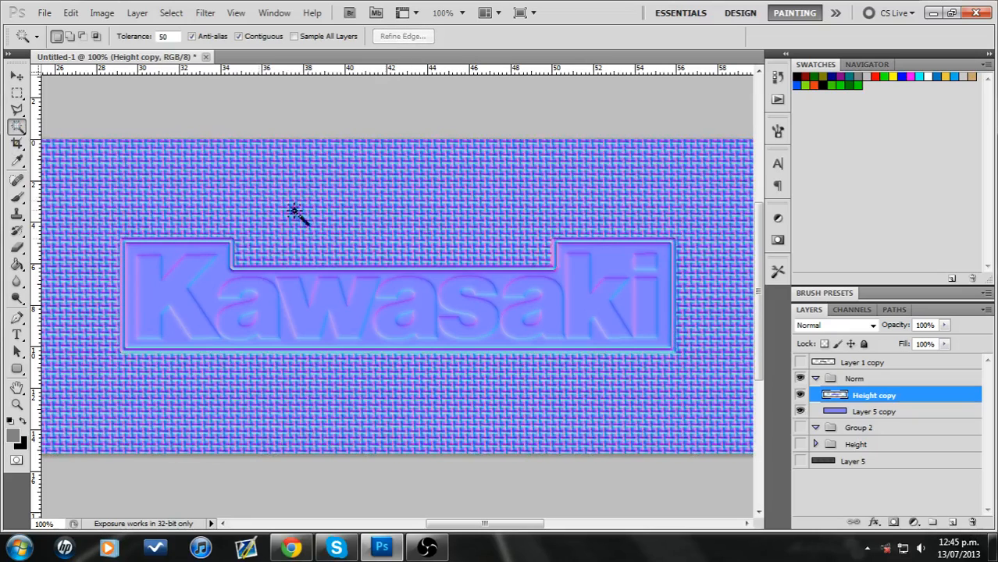
# Step: Toggle the Height copy layer off and on and compare the combined normal map with the seat photo in Chrome
pyautogui.click(800, 396)
pyautogui.click(799, 396)
pyautogui.click(293, 551)
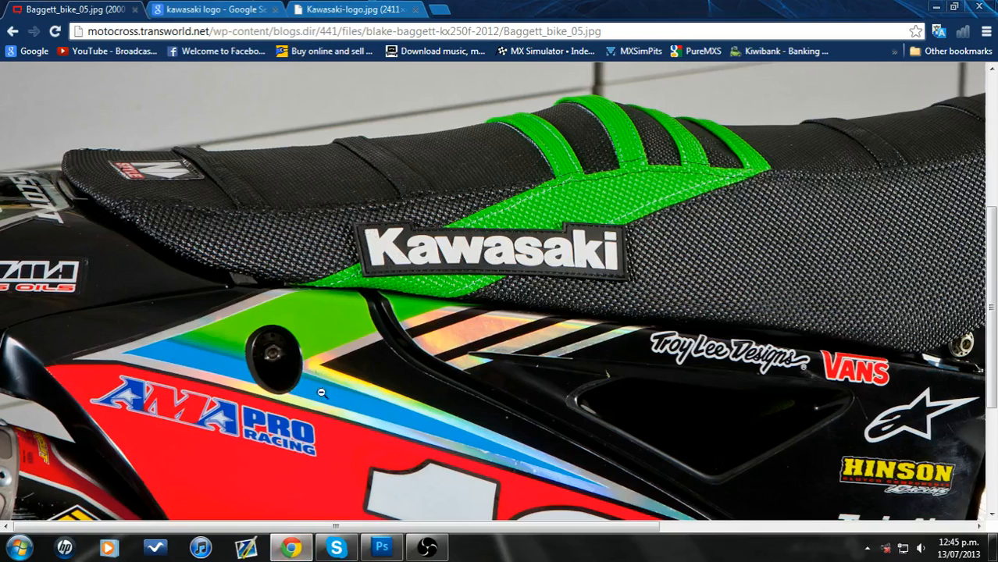
pyautogui.click(290, 547)
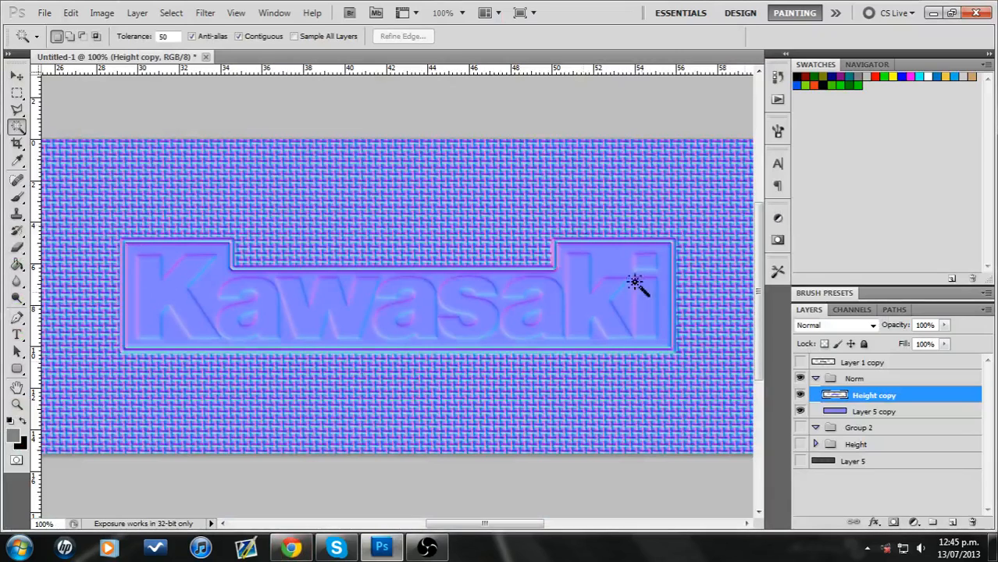
# Step: Collapse and hide the Norm group and show the Height group
pyautogui.click(816, 379)
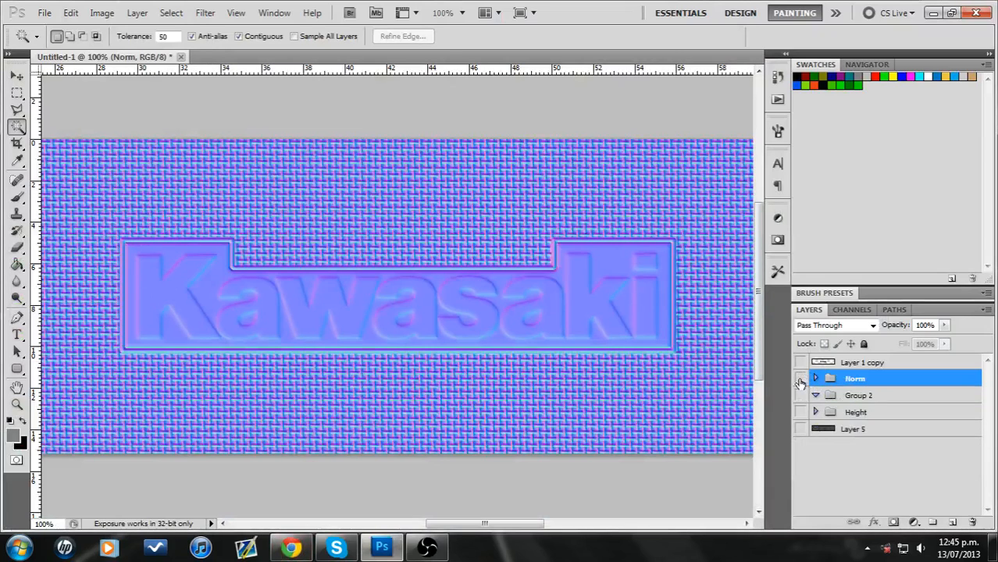
pyautogui.click(800, 379)
pyautogui.click(801, 412)
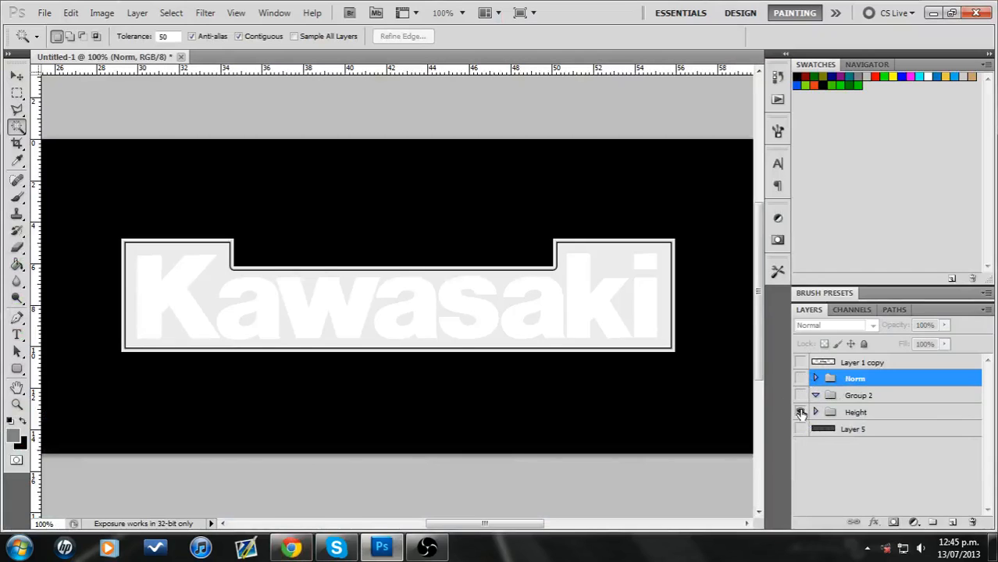
# Step: Duplicate the Height group as Height copy 2 and delete Group 2
pyautogui.click(892, 415)
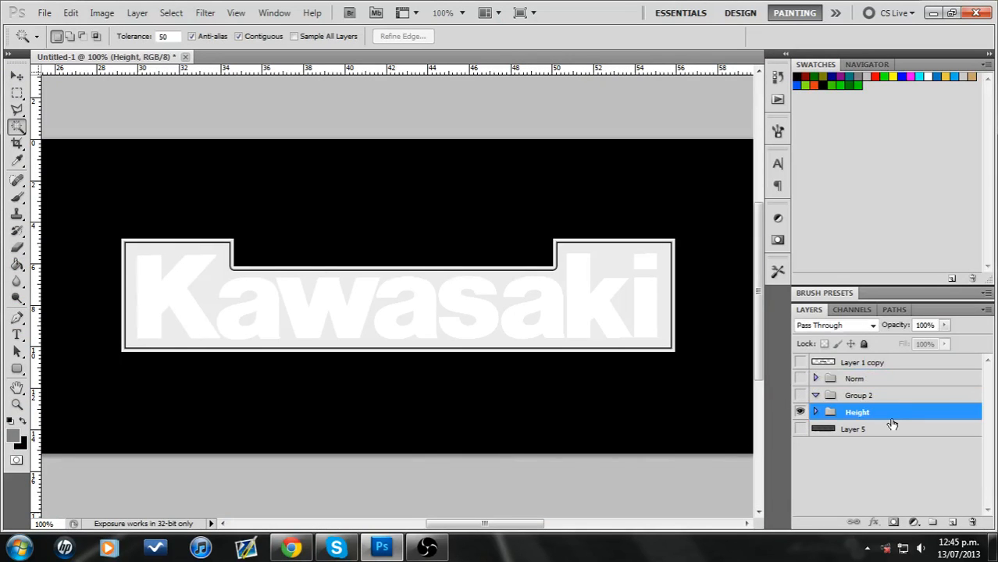
pyautogui.rightClick(894, 409)
pyautogui.click(868, 224)
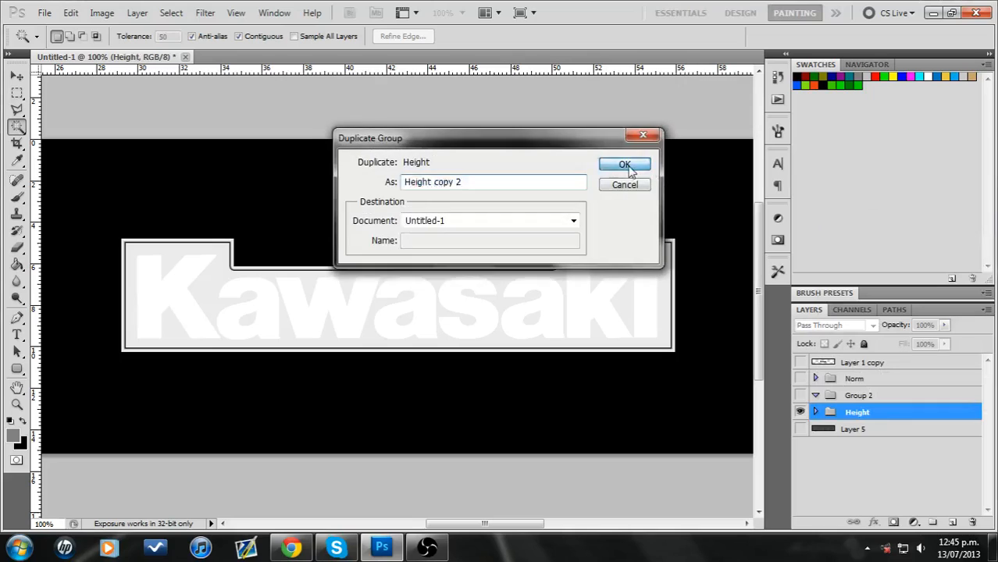
pyautogui.click(625, 166)
pyautogui.click(859, 396)
pyautogui.press('Delete')
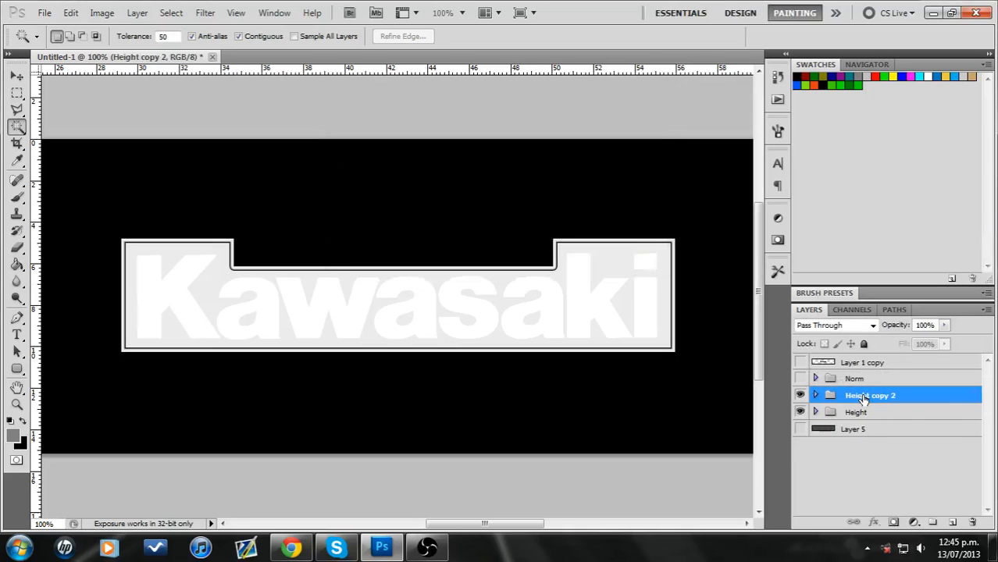
# Step: Rename the duplicated height group to Colour
pyautogui.doubleClick(863, 397)
pyautogui.write('Colour')
pyautogui.press('Return')
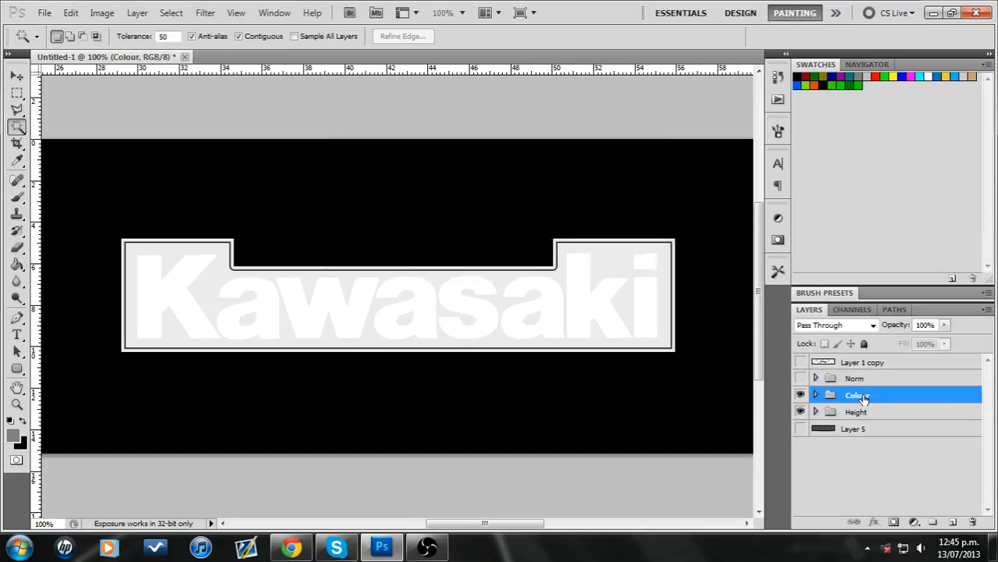
# Step: Expand the Colour group, hide its Layer 3 and Layer 1 as well as the Height group, and show the woven Layer 5
pyautogui.click(815, 395)
pyautogui.click(800, 412)
pyautogui.click(799, 411)
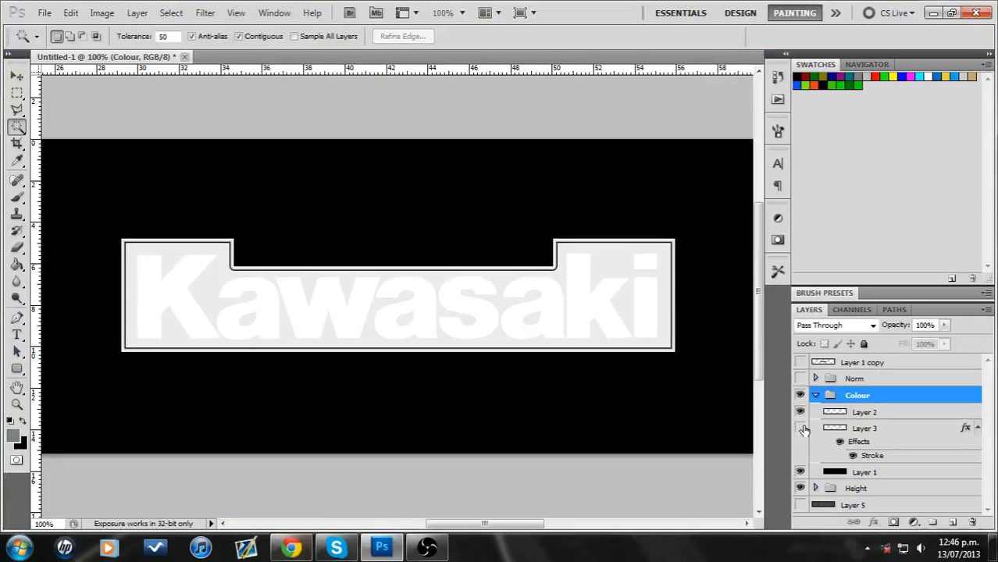
pyautogui.click(801, 429)
pyautogui.click(801, 429)
pyautogui.moveTo(291, 548)
pyautogui.click(801, 489)
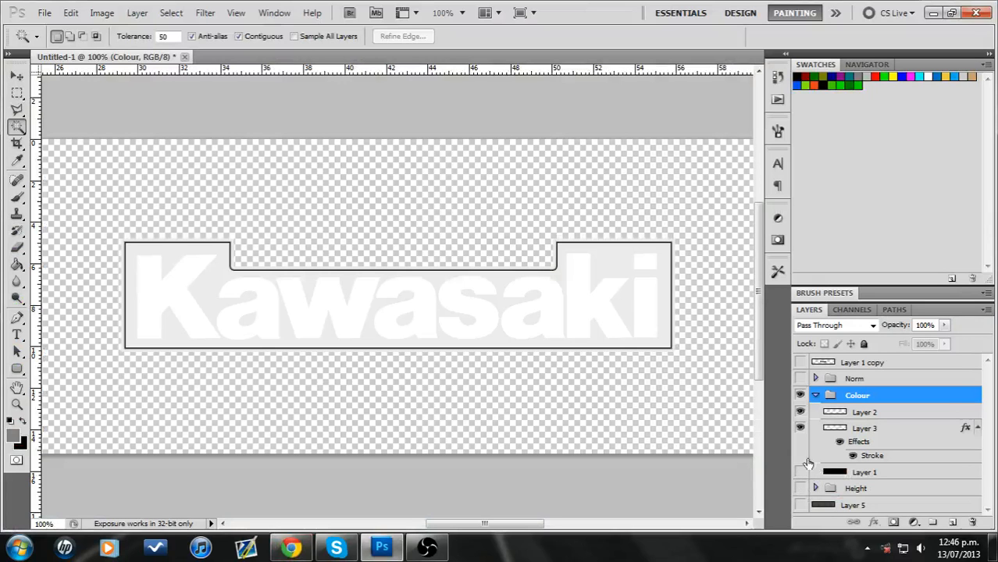
pyautogui.click(801, 428)
pyautogui.click(801, 506)
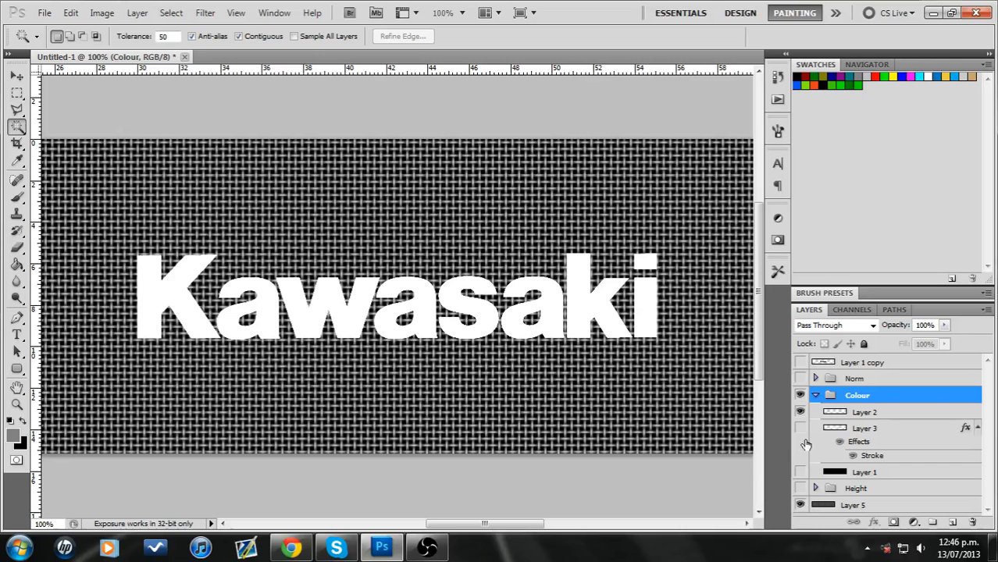
# Step: Show the badge's Layer 3 and add a Color Overlay with Multiply blend mode to the woven Layer 5
pyautogui.click(800, 428)
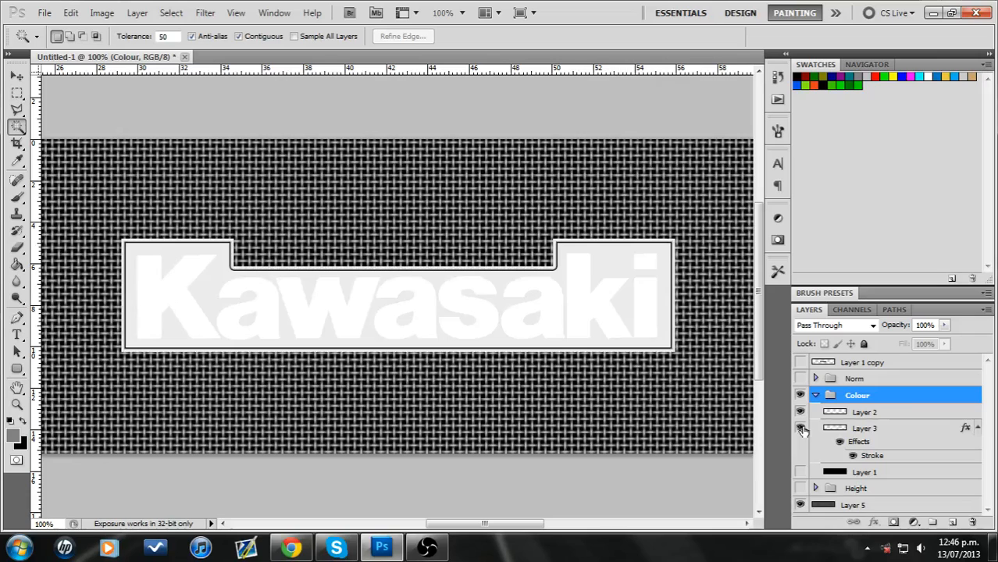
pyautogui.doubleClick(852, 506)
pyautogui.doubleClick(908, 508)
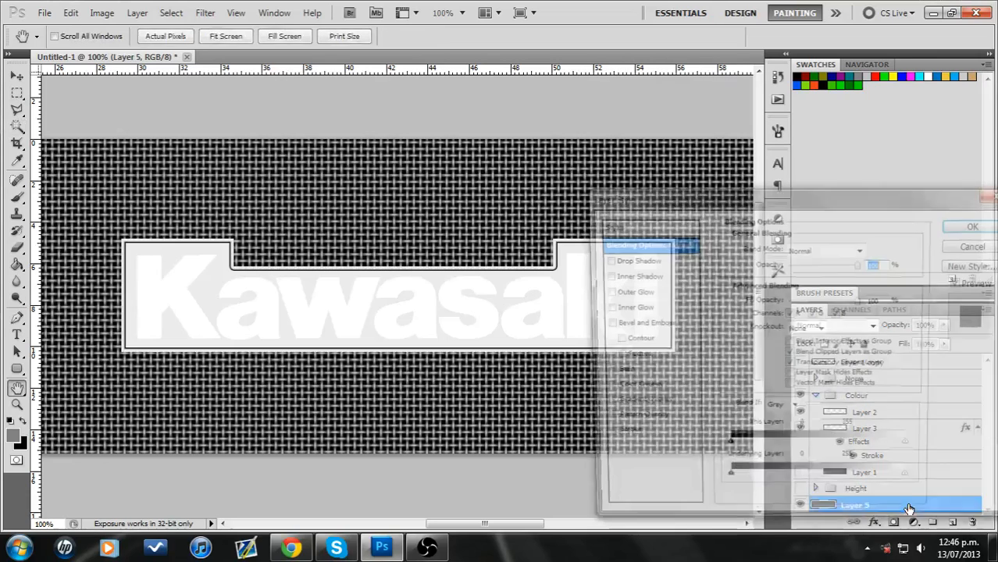
pyautogui.click(602, 389)
pyautogui.click(619, 391)
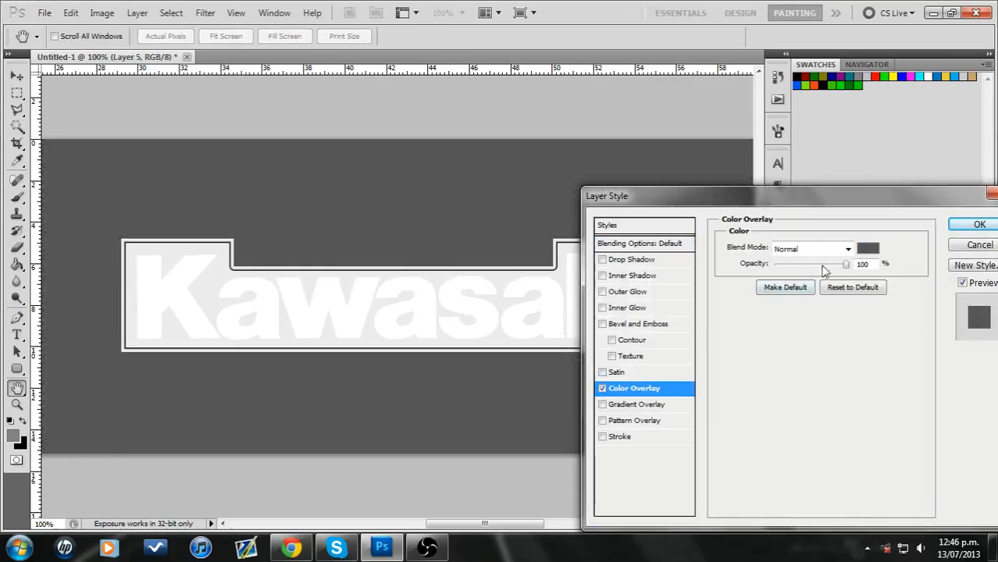
pyautogui.click(832, 248)
pyautogui.click(802, 54)
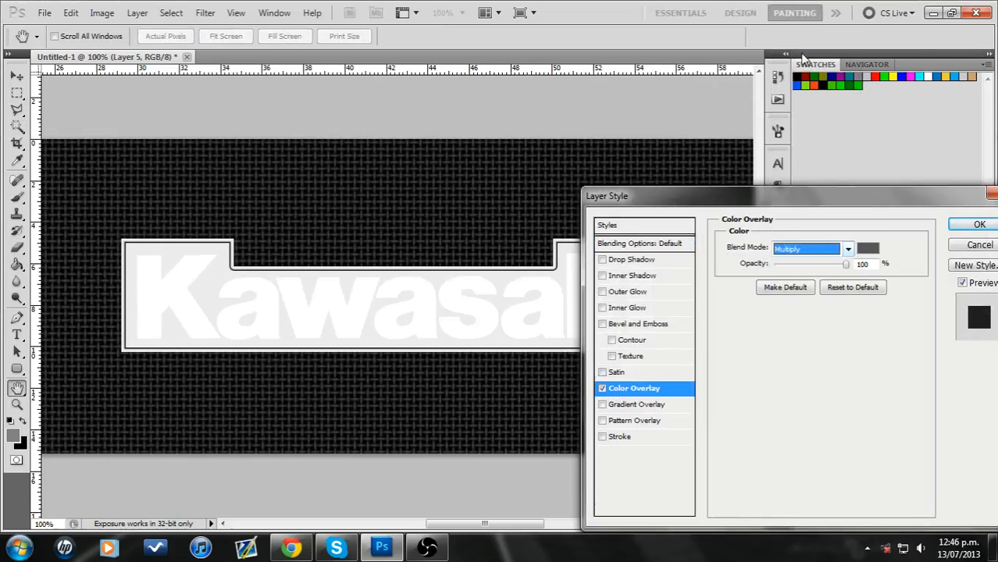
# Step: Set Layer 5's overlay colour to dark grey 232323 and apply the layer style
pyautogui.click(868, 249)
pyautogui.moveTo(516, 254); pyautogui.dragTo(435, 285)
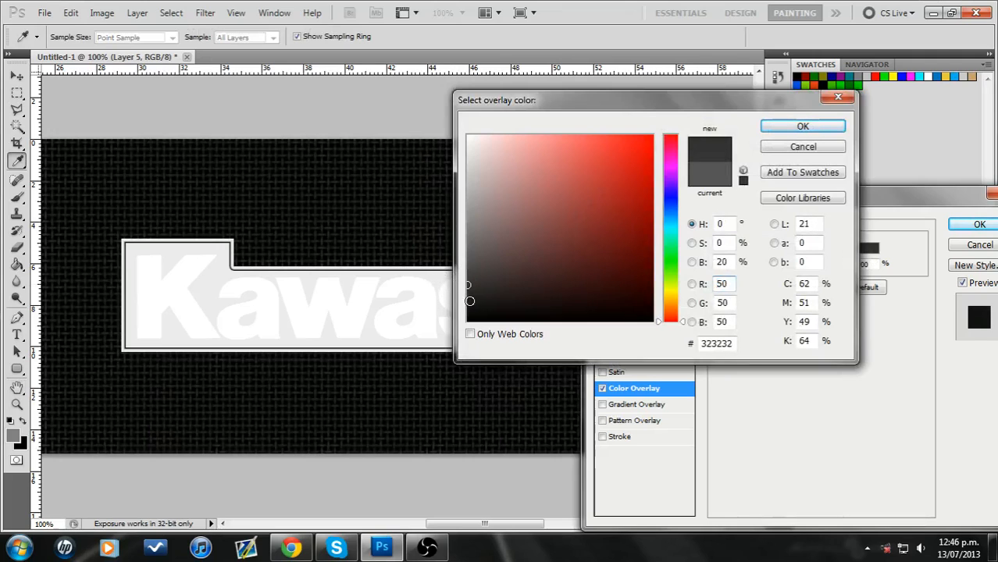
pyautogui.moveTo(468, 303); pyautogui.dragTo(443, 296)
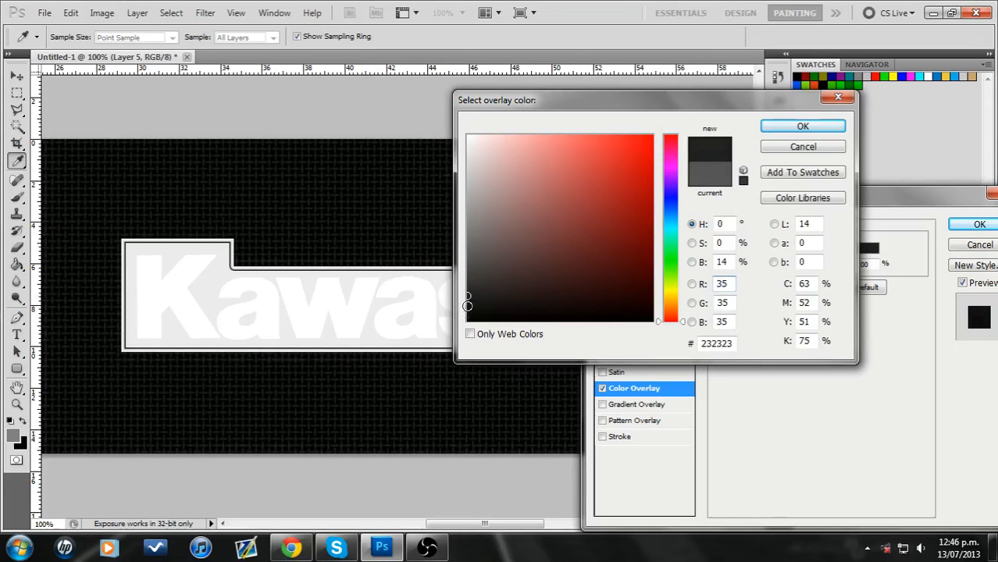
pyautogui.click(803, 126)
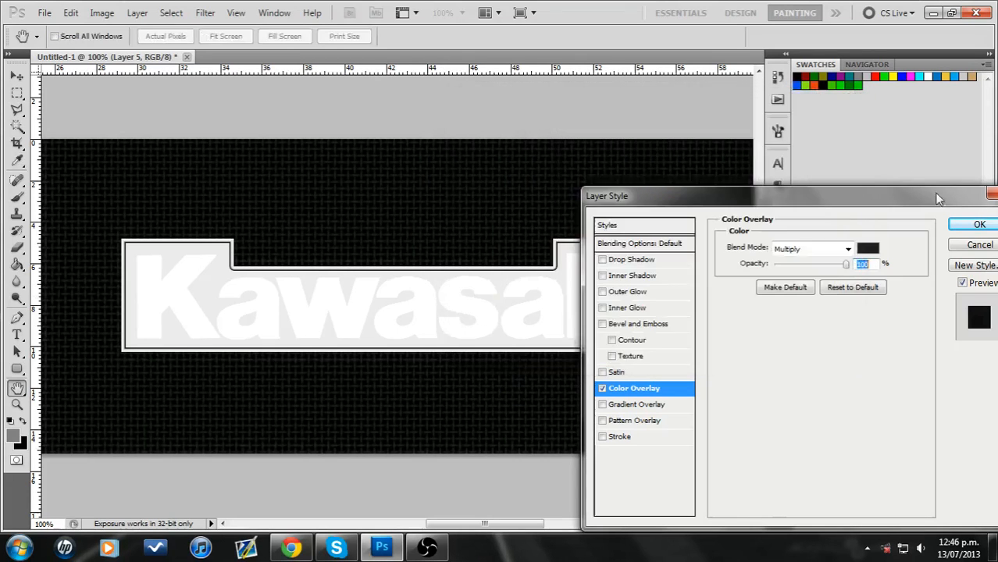
pyautogui.click(979, 224)
# Step: Check the seat reference photo in Chrome, return to Photoshop and delete the black Layer 1 from the Colour group
pyautogui.click(291, 548)
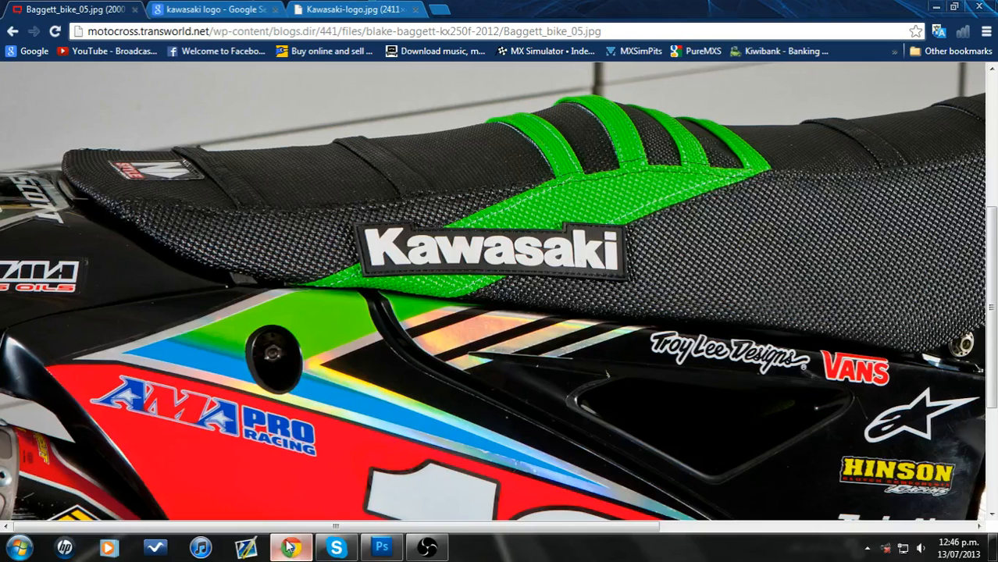
pyautogui.click(291, 548)
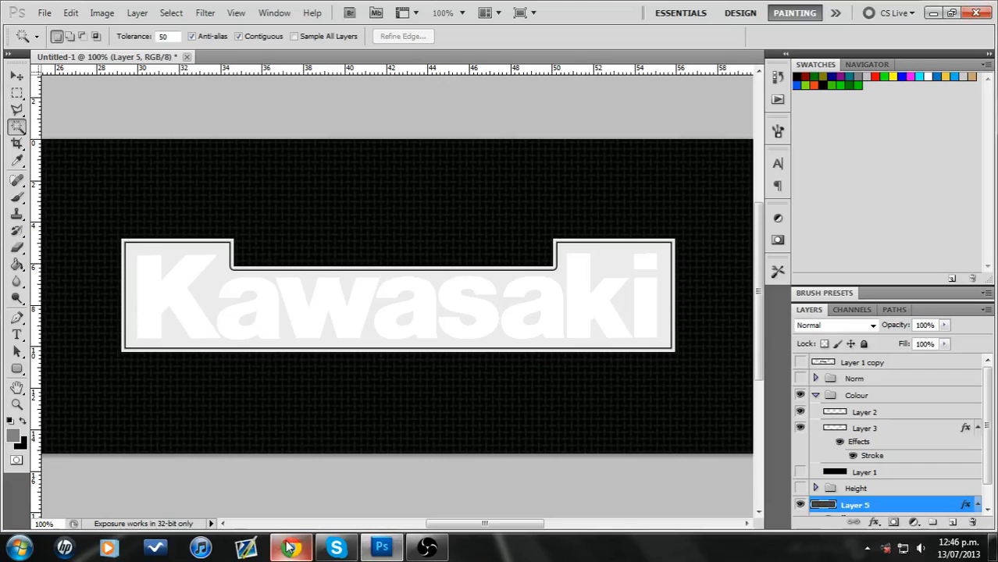
pyautogui.scroll(-1, 873, 480)
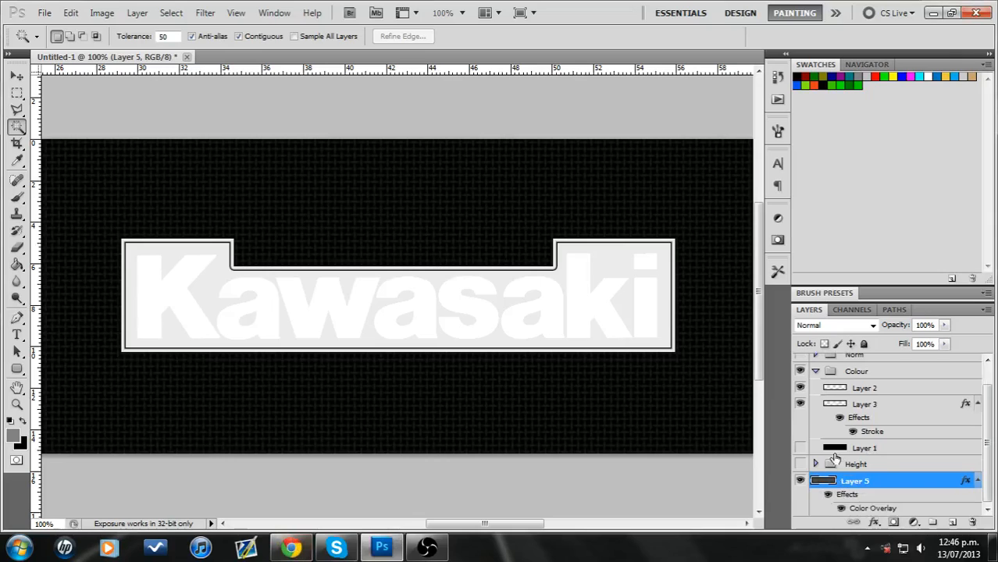
pyautogui.click(880, 447)
pyautogui.press('Delete')
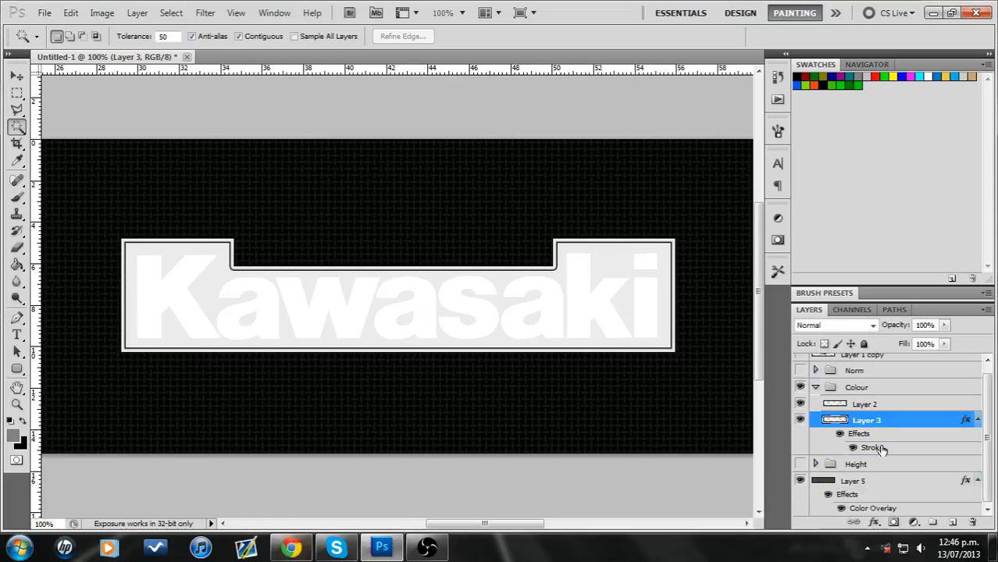
# Step: Set the foreground colour to 101010 and fill the badge background on Layer 3 with it
pyautogui.click(11, 422)
pyautogui.click(12, 437)
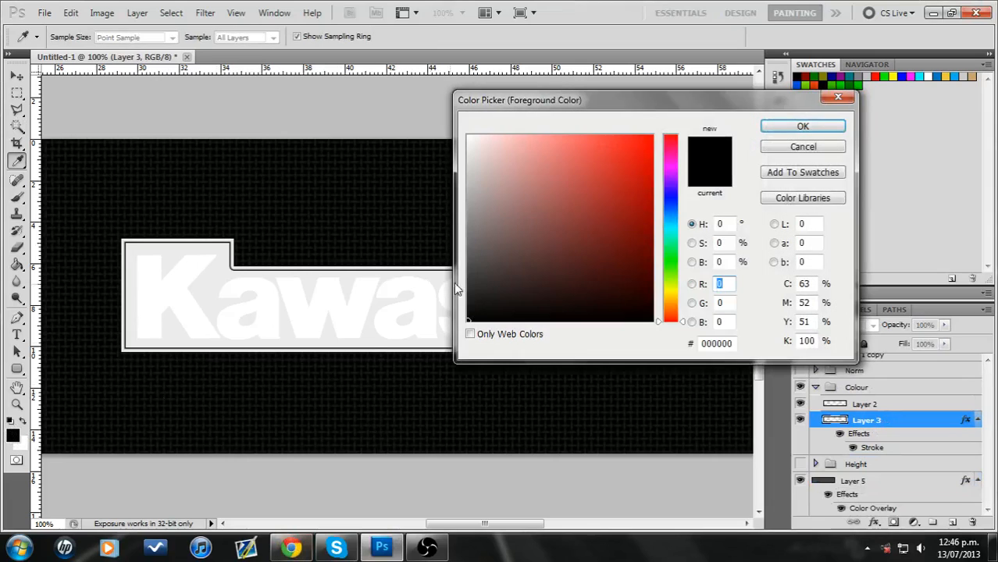
pyautogui.moveTo(475, 311); pyautogui.dragTo(450, 311)
pyautogui.click(451, 311)
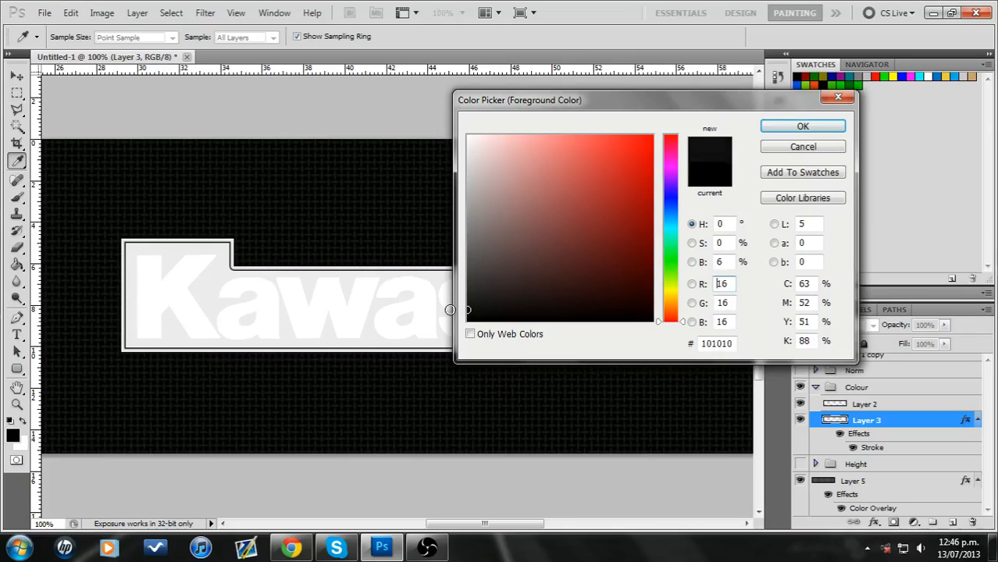
pyautogui.moveTo(470, 312)
pyautogui.mouseDown()
pyautogui.moveTo(456, 309)
pyautogui.moveTo(466, 310)
pyautogui.mouseUp()
pyautogui.click(802, 127)
pyautogui.press('g')
pyautogui.click(199, 295)
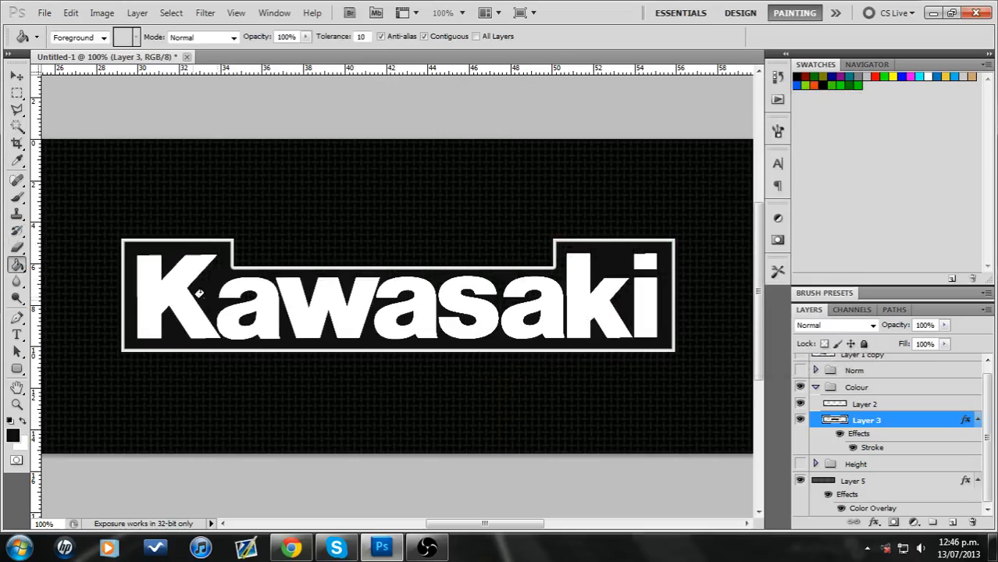
# Step: Change the first colour stop of Layer 3's stroke gradient to 101010, matching the badge fill
pyautogui.doubleClick(940, 421)
pyautogui.click(645, 437)
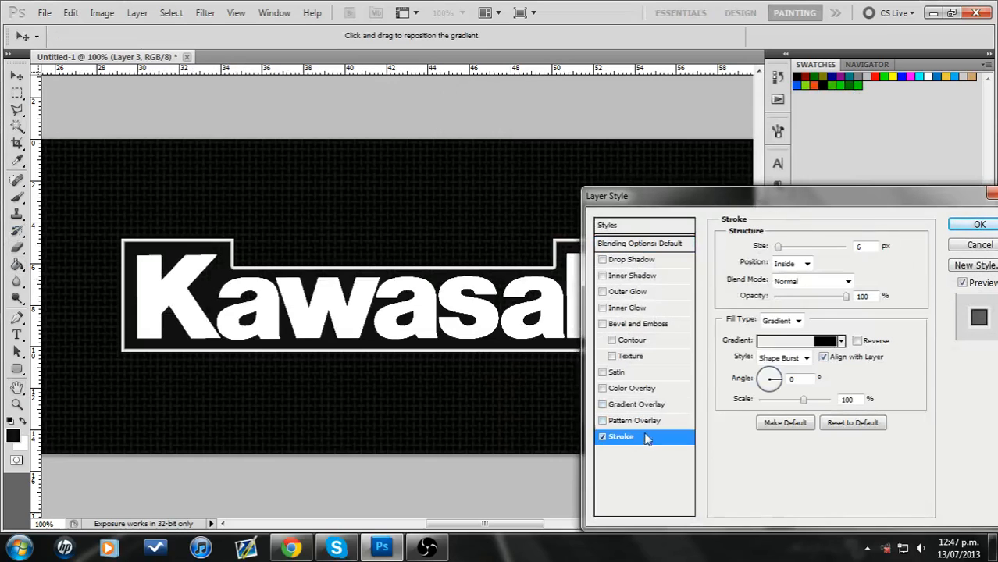
pyautogui.click(800, 342)
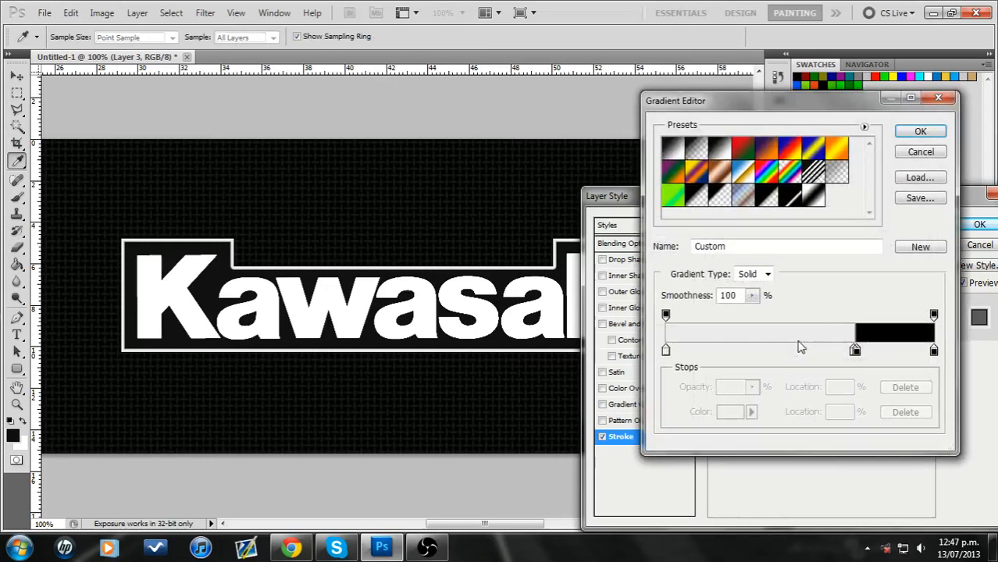
pyautogui.click(666, 351)
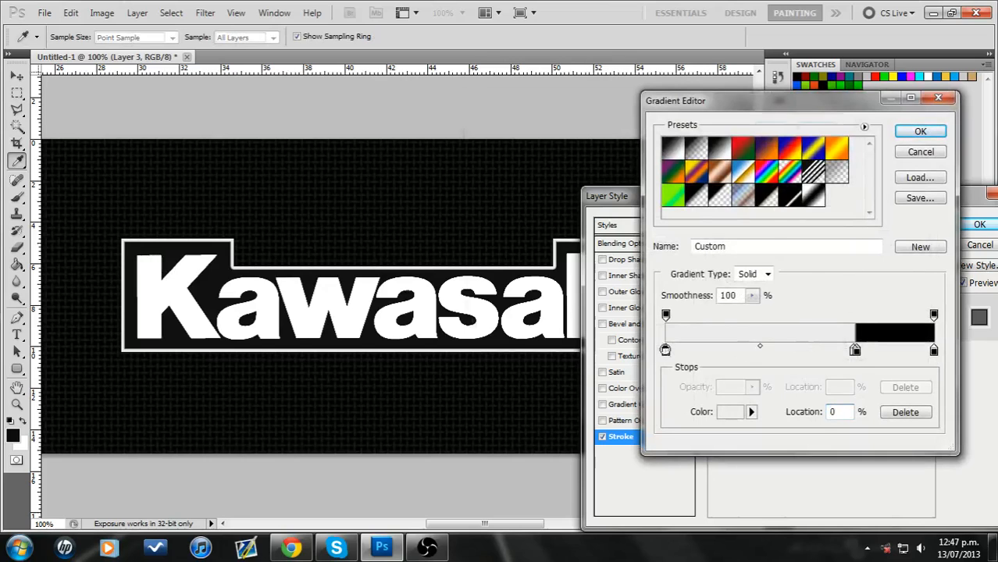
pyautogui.doubleClick(665, 351)
pyautogui.click(449, 295)
pyautogui.click(427, 303)
pyautogui.click(211, 295)
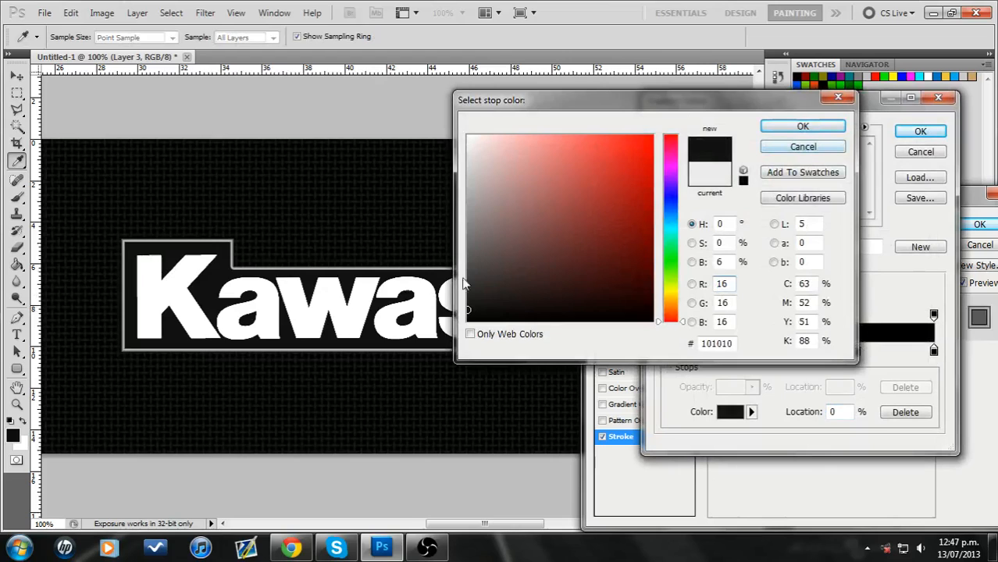
pyautogui.click(468, 310)
pyautogui.click(837, 127)
# Step: Set the light stop at 70% in Layer 3's stroke gradient to 0f0f0f, apply the style and collapse the layer's effects
pyautogui.moveTo(850, 355)
pyautogui.mouseDown()
pyautogui.moveTo(850, 368)
pyautogui.moveTo(855, 355)
pyautogui.mouseUp()
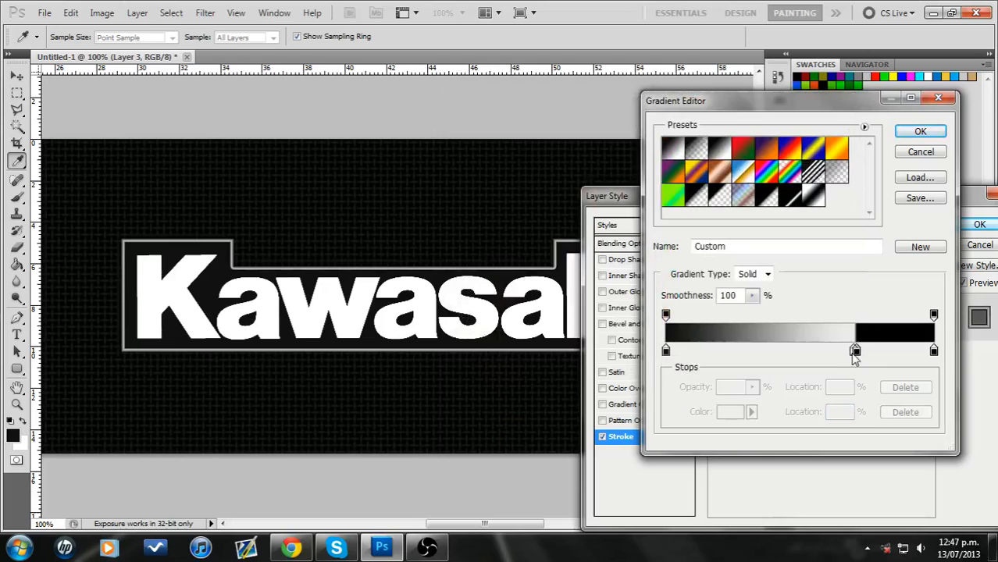
pyautogui.click(856, 351)
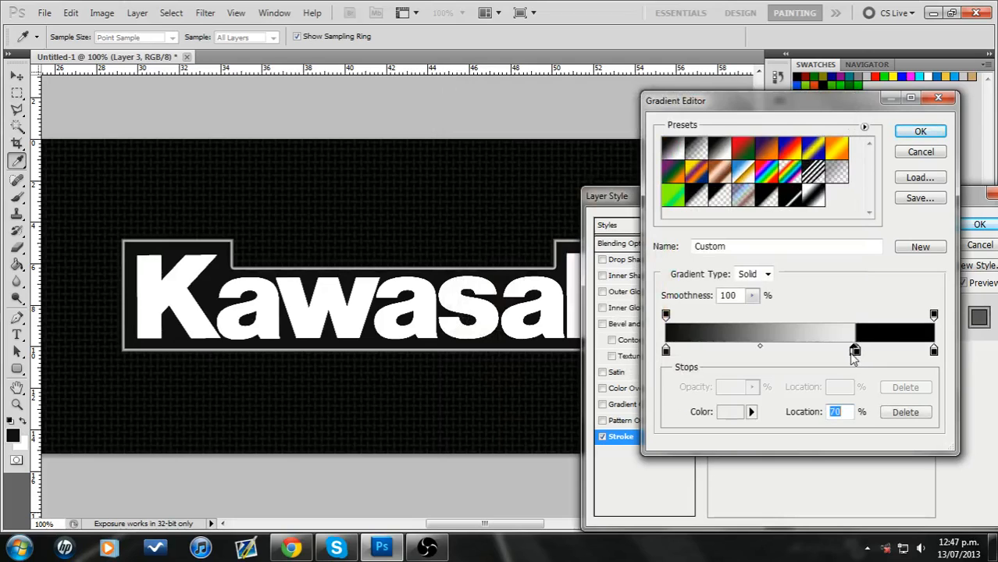
pyautogui.click(730, 414)
pyautogui.moveTo(442, 314); pyautogui.dragTo(433, 314)
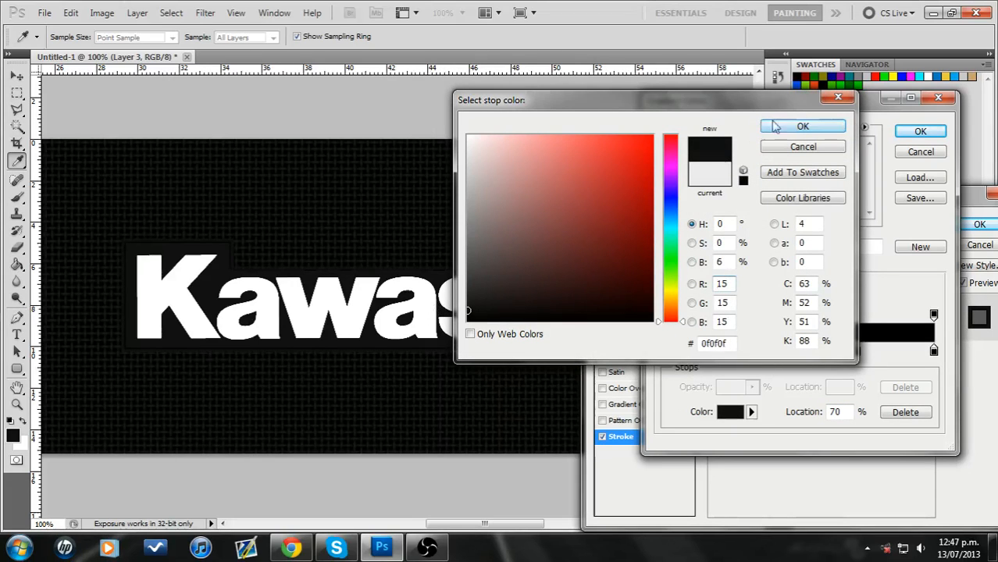
pyautogui.click(772, 127)
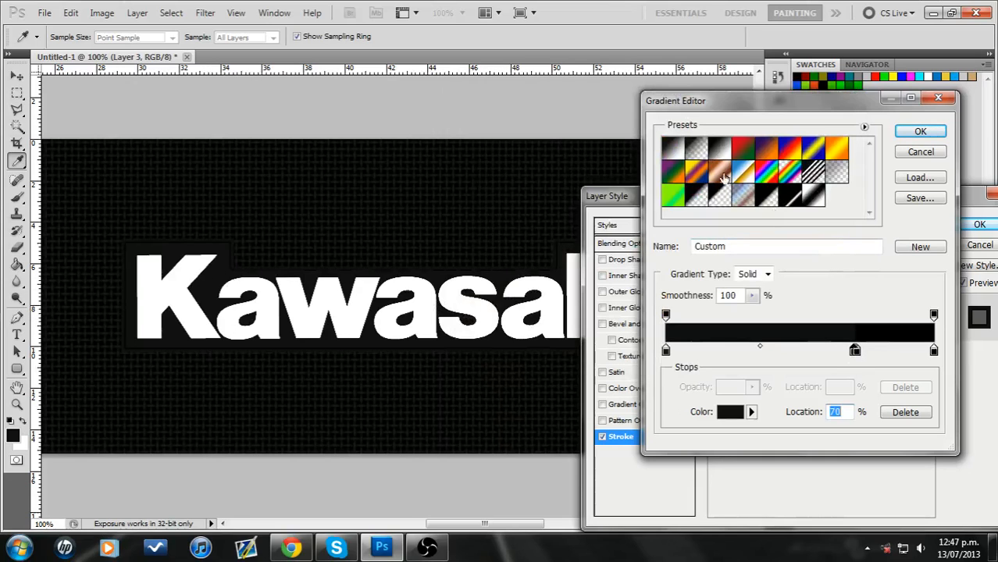
pyautogui.click(929, 132)
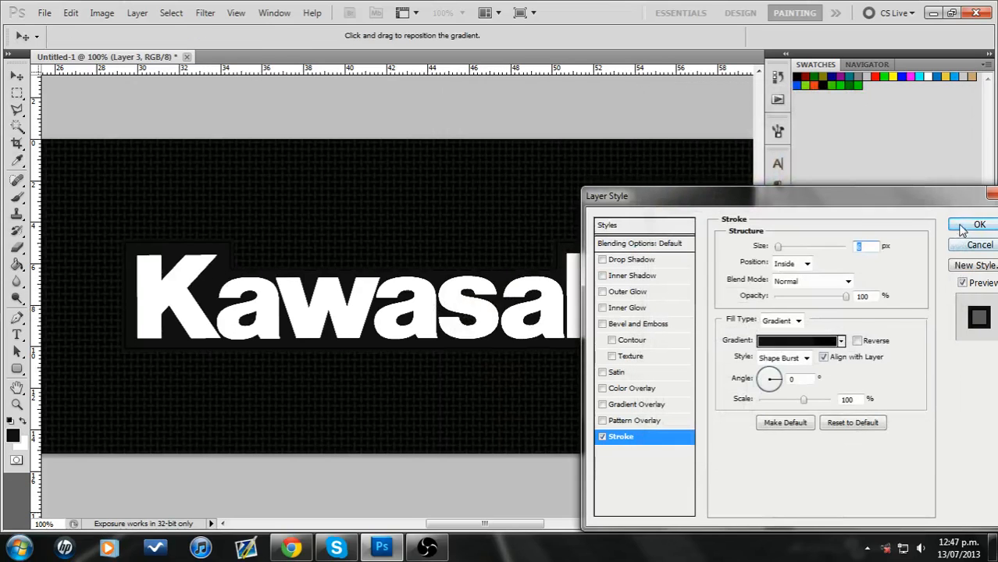
pyautogui.click(972, 226)
pyautogui.click(977, 422)
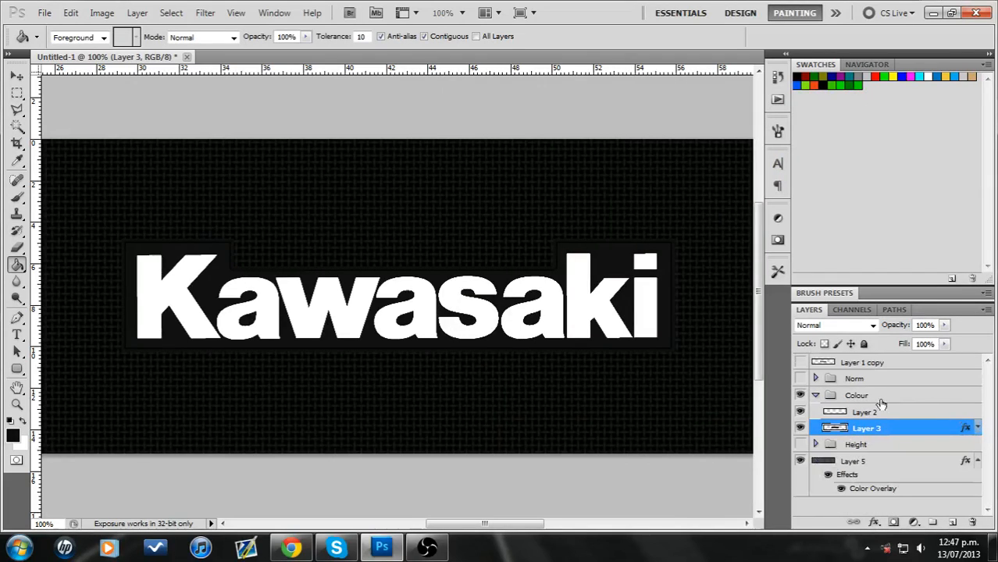
# Step: Dim the white Kawasaki lettering on Layer 2 with Levels, lowering the white output level to 225
pyautogui.click(880, 413)
pyautogui.click(800, 413)
pyautogui.click(801, 414)
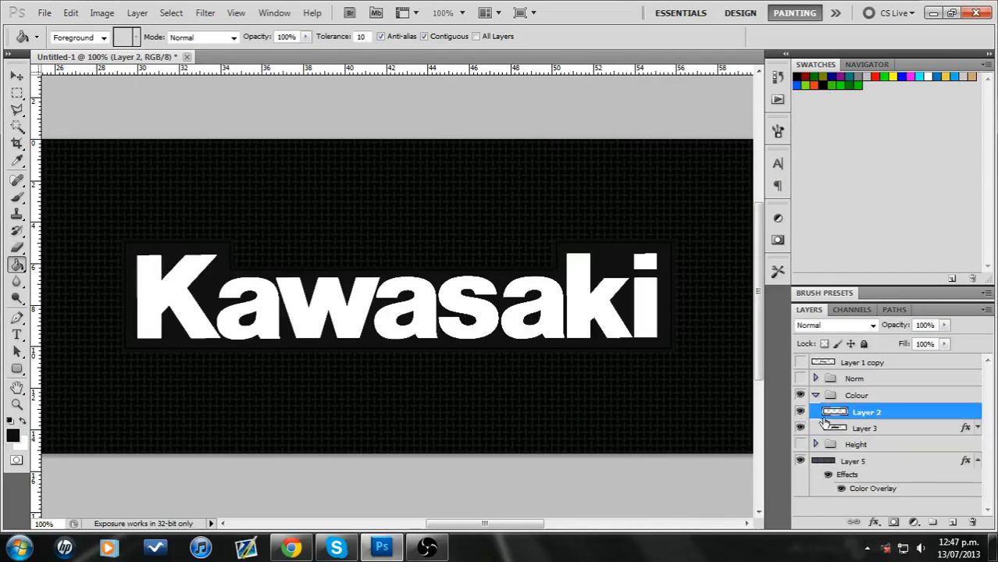
pyautogui.click(101, 13)
pyautogui.moveTo(188, 52)
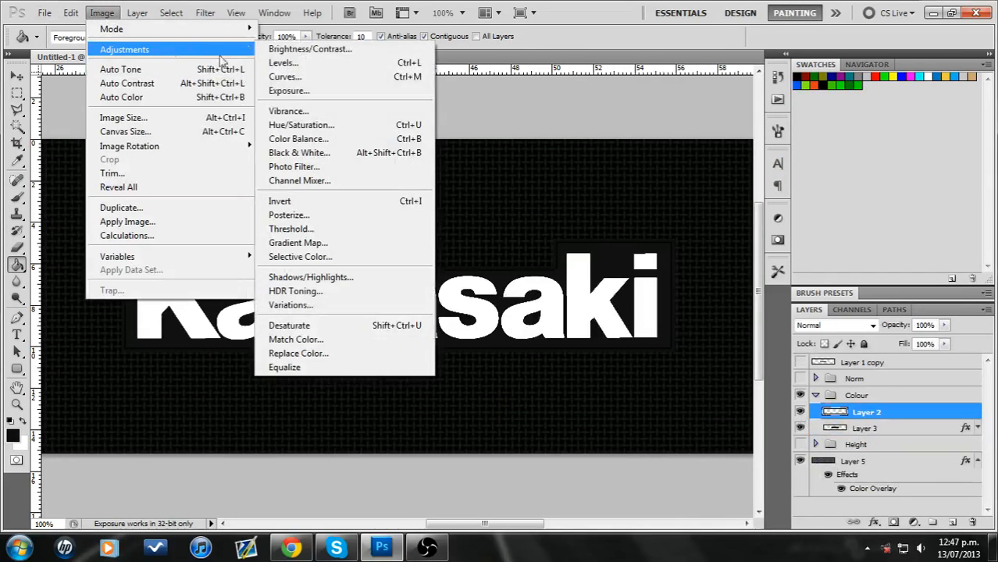
pyautogui.click(312, 64)
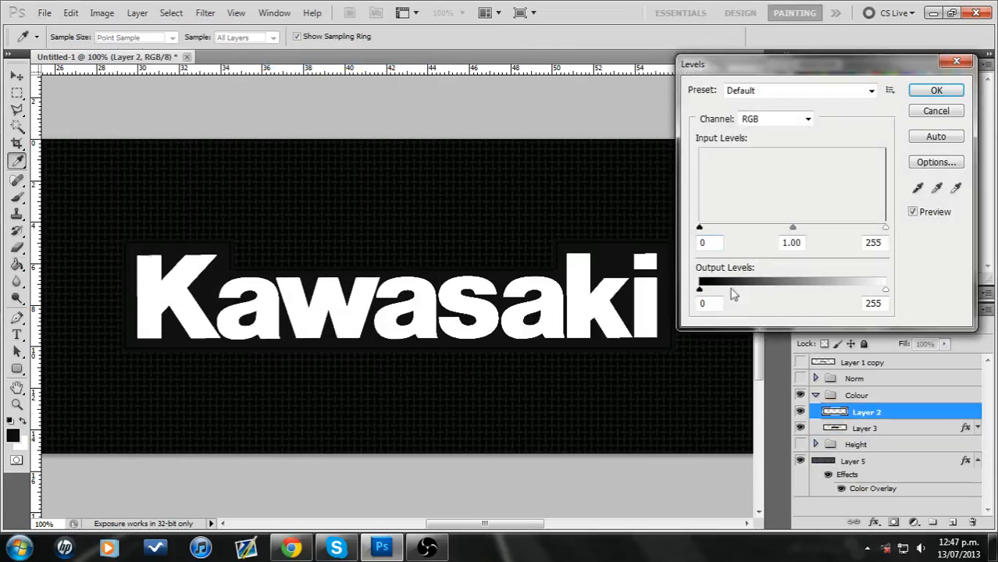
pyautogui.moveTo(887, 294); pyautogui.dragTo(865, 290)
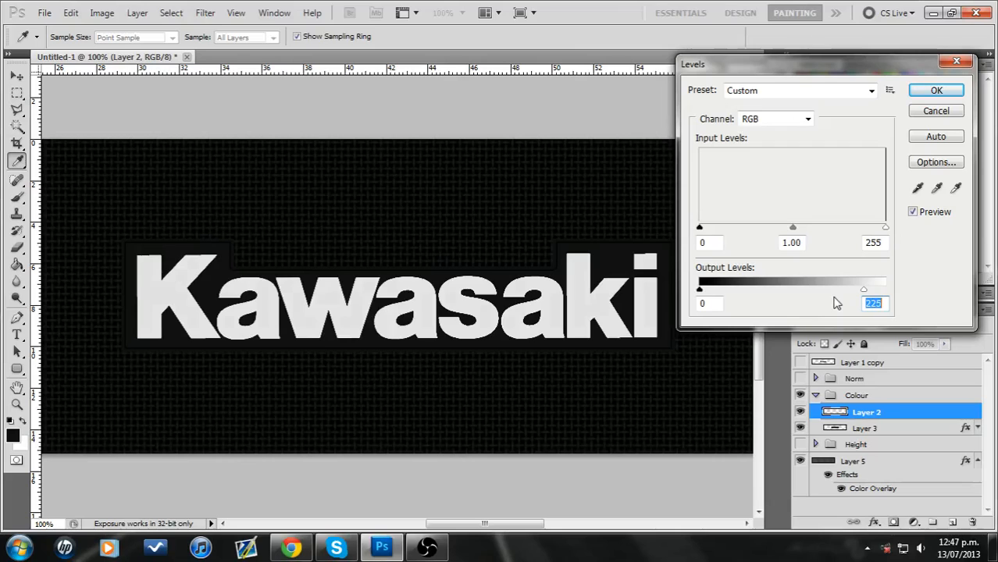
pyautogui.click(917, 214)
pyautogui.click(918, 215)
pyautogui.click(937, 90)
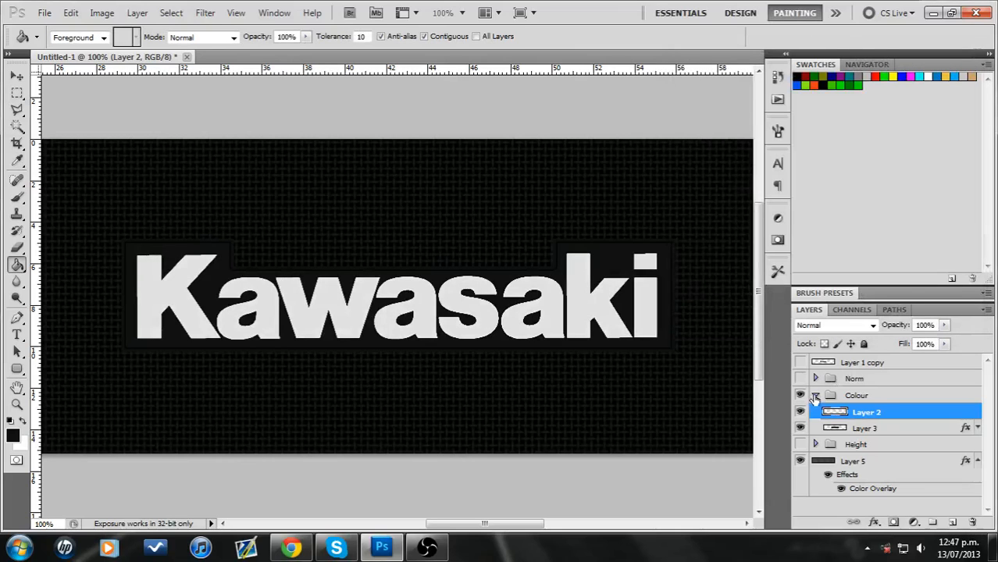
# Step: Move the woven Layer 5 into the Colour group and collapse the group
pyautogui.click(816, 397)
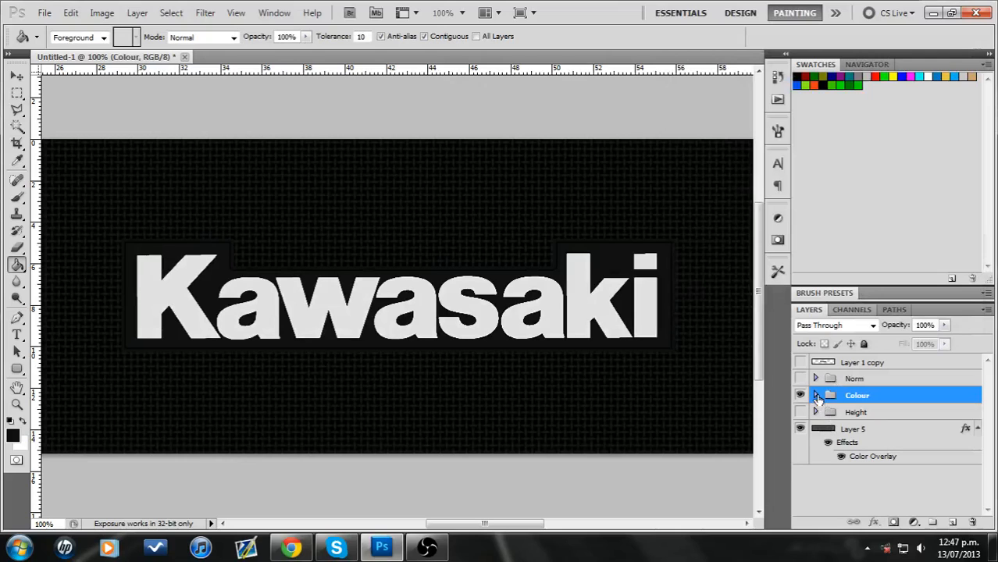
pyautogui.click(816, 396)
pyautogui.moveTo(883, 467); pyautogui.dragTo(867, 435)
pyautogui.click(816, 396)
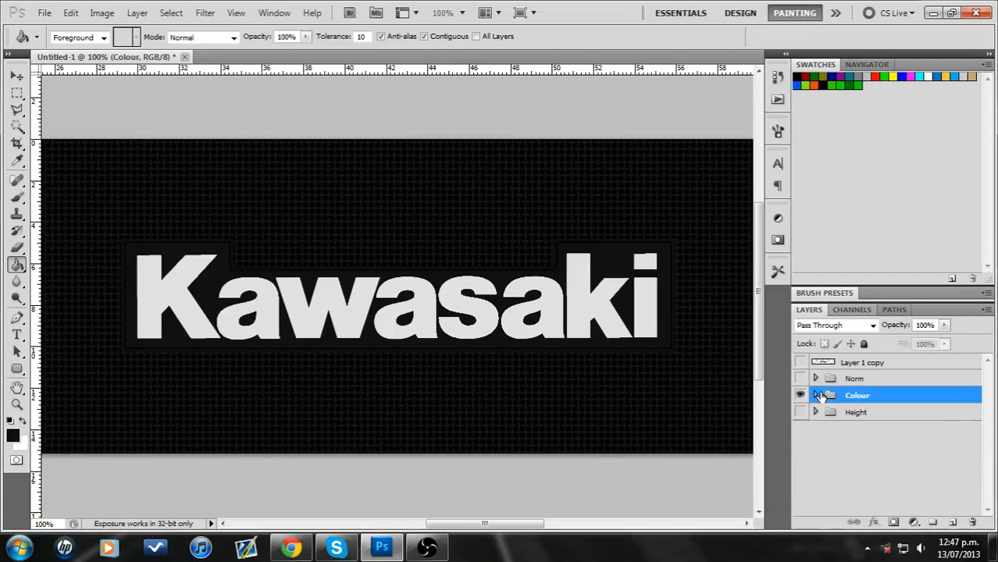
# Step: Toggle the visibility of the Colour and Norm groups to compare the colour artwork with the normal map
pyautogui.click(801, 395)
pyautogui.click(801, 395)
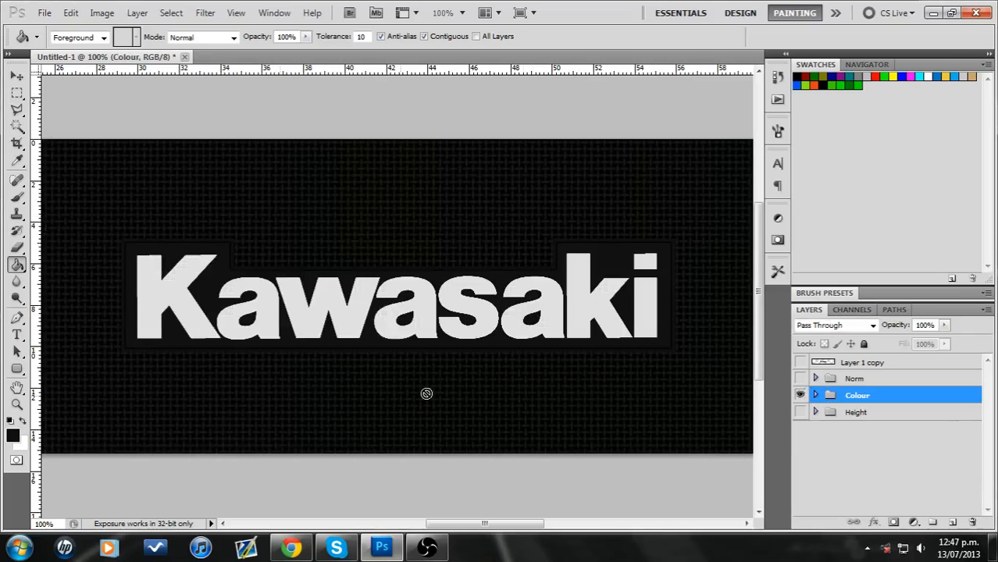
pyautogui.click(801, 380)
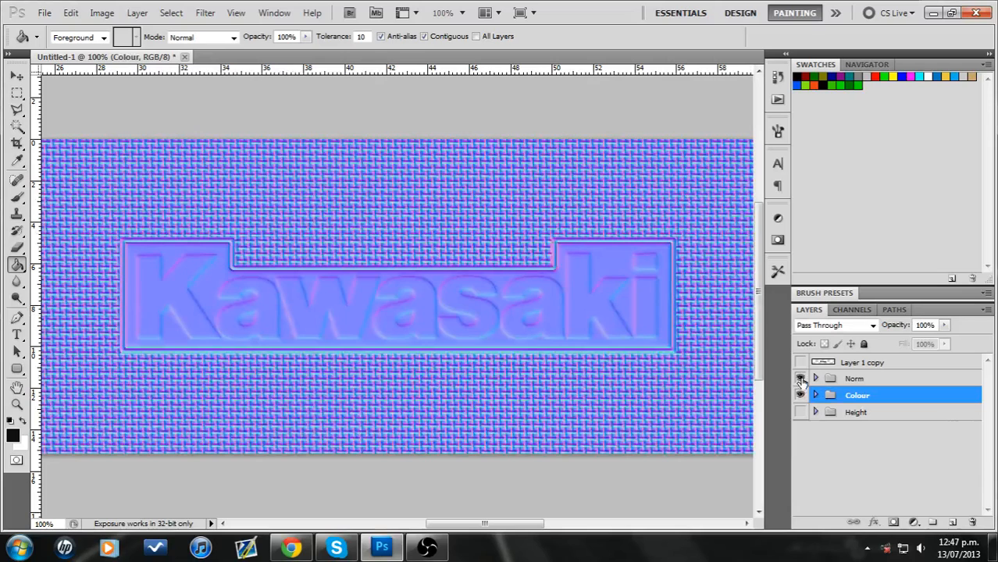
pyautogui.click(800, 379)
pyautogui.click(800, 379)
pyautogui.click(801, 379)
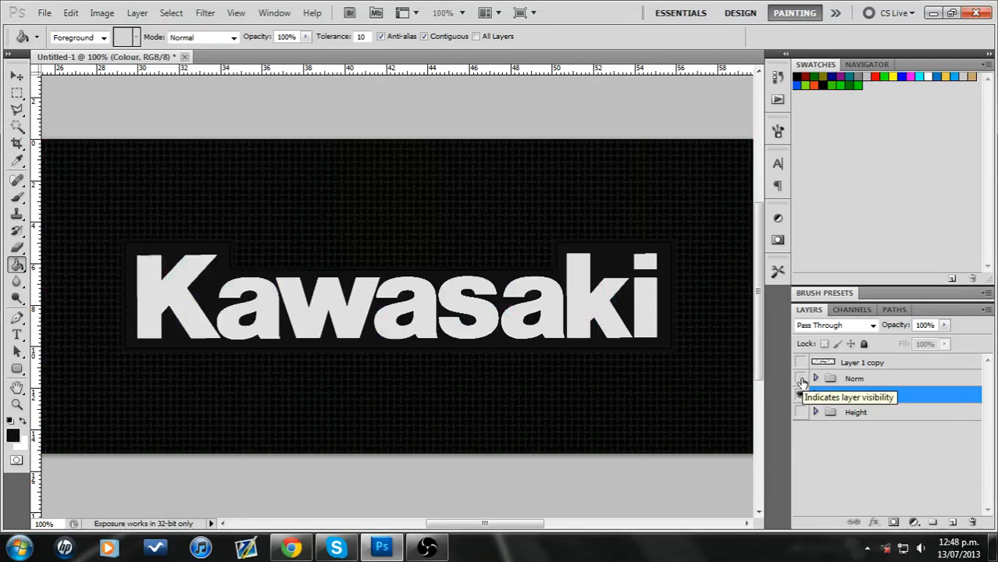
pyautogui.click(800, 379)
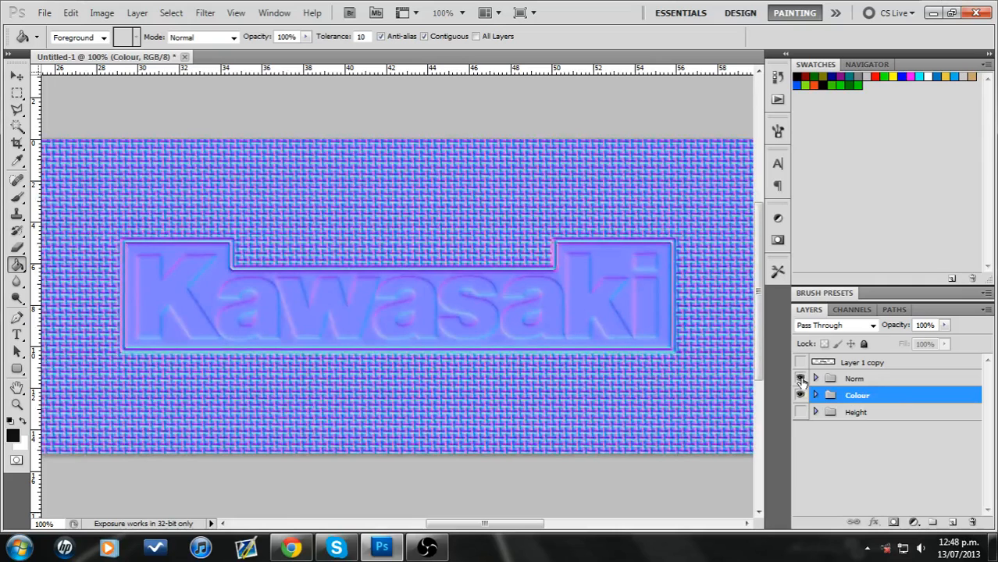
# Step: Open Normals Example.png from the Boblob801 Gear Skinning Pack folder, compare its bevel colours with the normal map, and return to Photoshop
pyautogui.click(994, 552)
pyautogui.doubleClick(518, 103)
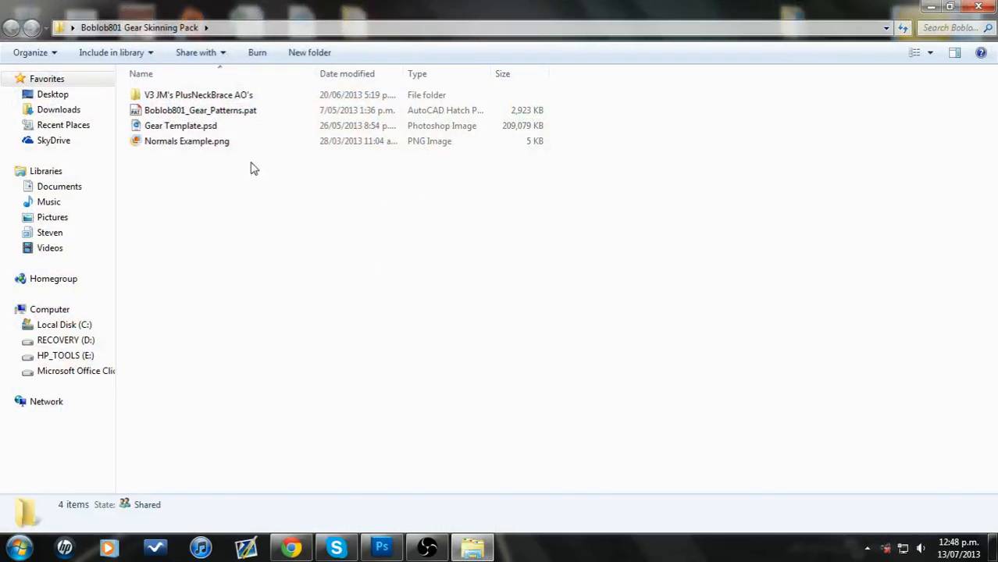
pyautogui.doubleClick(191, 142)
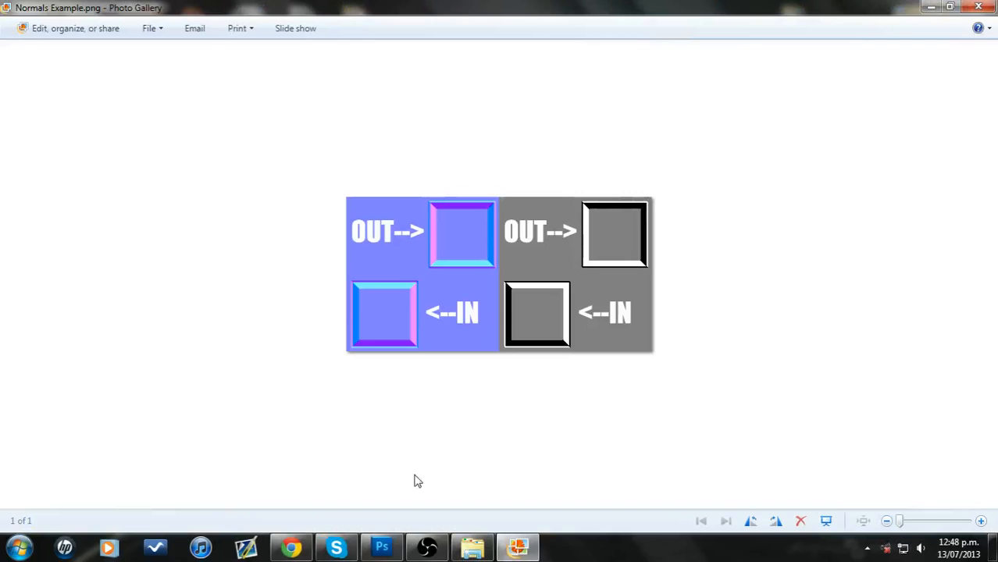
pyautogui.hotkey('alt', 'Tab')
pyautogui.hotkey('alt', 'Tab')
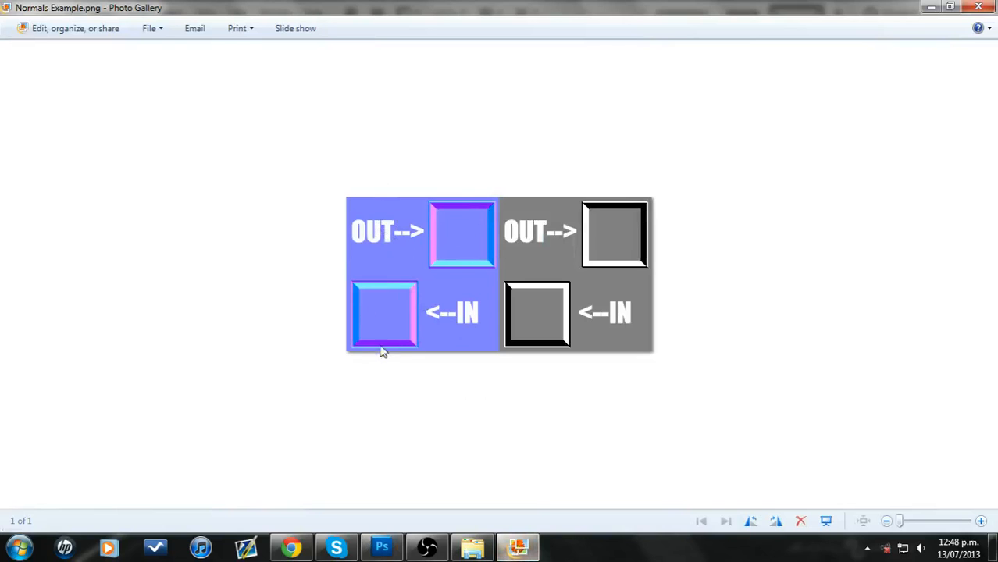
pyautogui.click(517, 549)
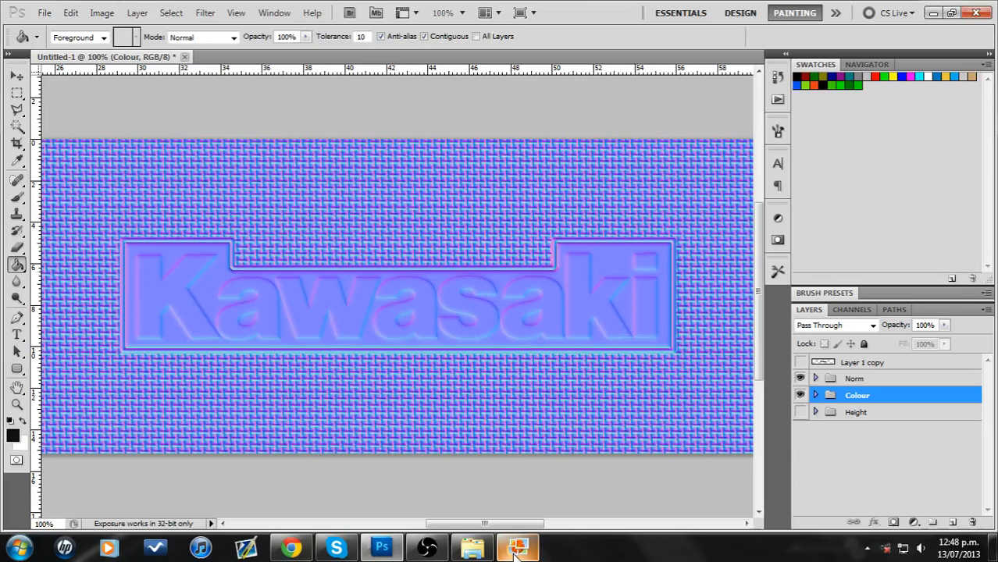
# Step: Inspect the Red channel, isolating Height copy by hiding the Colour group and Layer 5 copy, and restore the RGB view
pyautogui.click(854, 312)
pyautogui.click(847, 343)
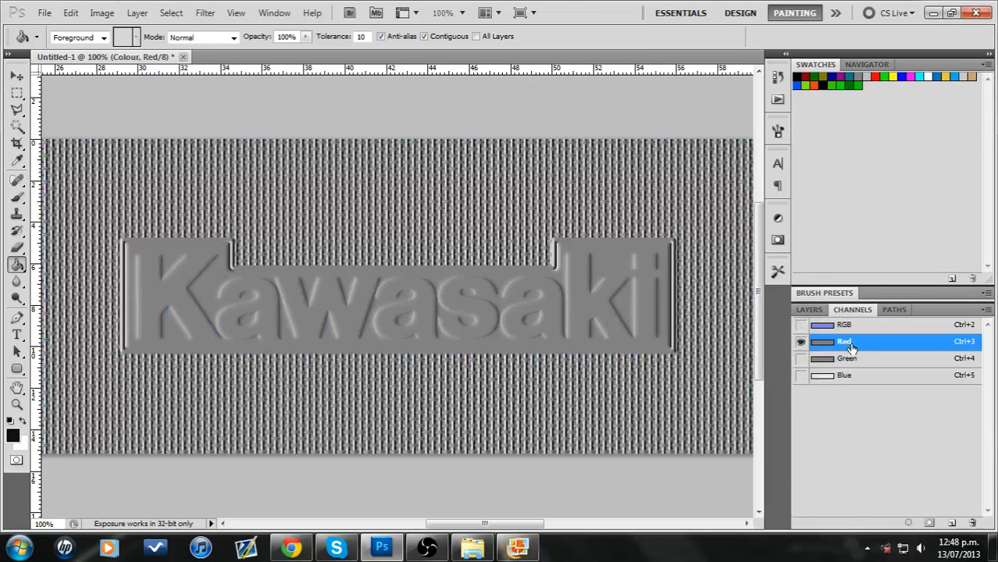
pyautogui.click(809, 309)
pyautogui.click(800, 396)
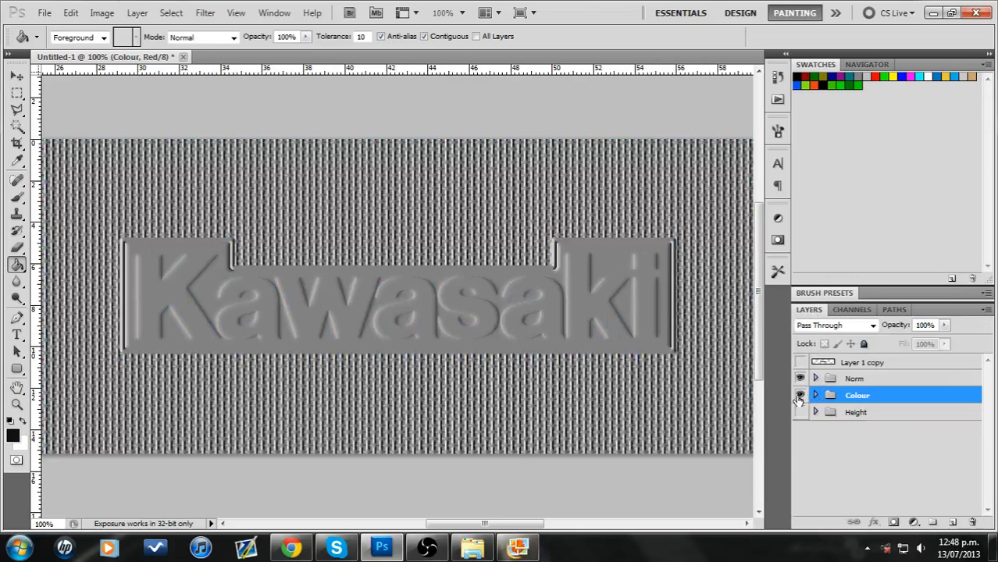
pyautogui.click(815, 378)
pyautogui.click(800, 412)
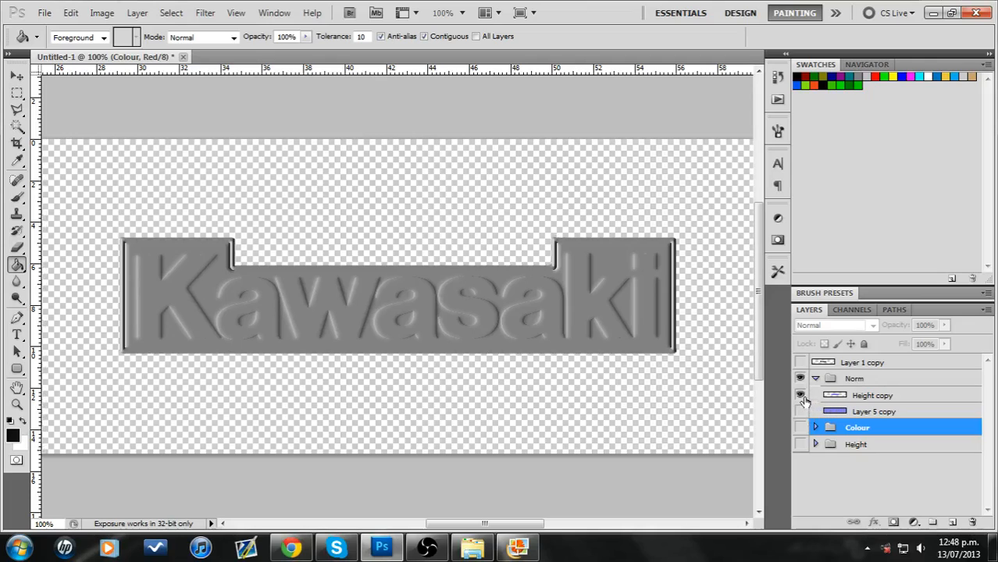
pyautogui.click(852, 310)
pyautogui.click(840, 325)
pyautogui.click(809, 310)
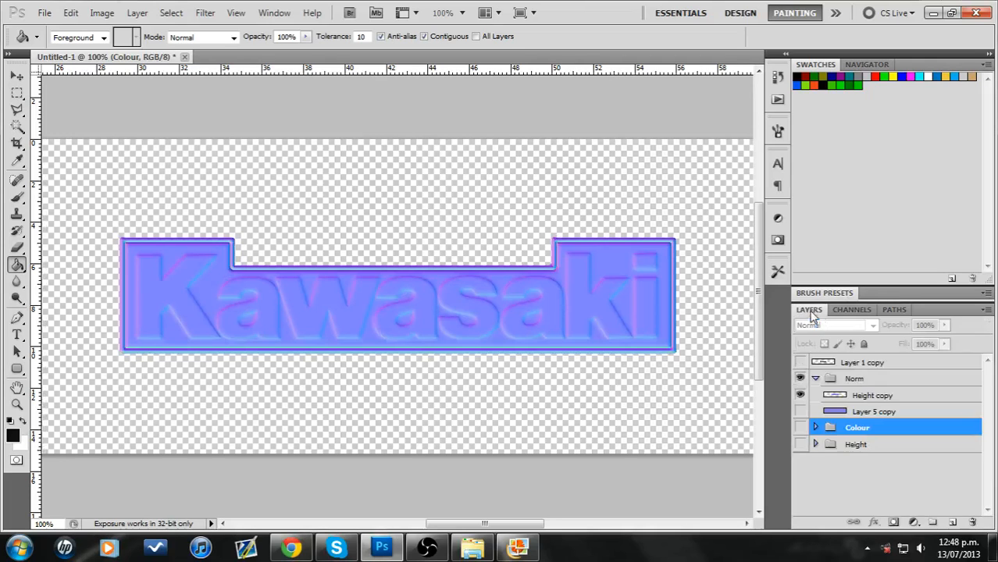
# Step: Add a new layer above Layer 5 copy, fill it with a flat normal using NVIDIA NormalMapFilter with its current settings, and collapse the Norm group
pyautogui.click(881, 412)
pyautogui.click(952, 522)
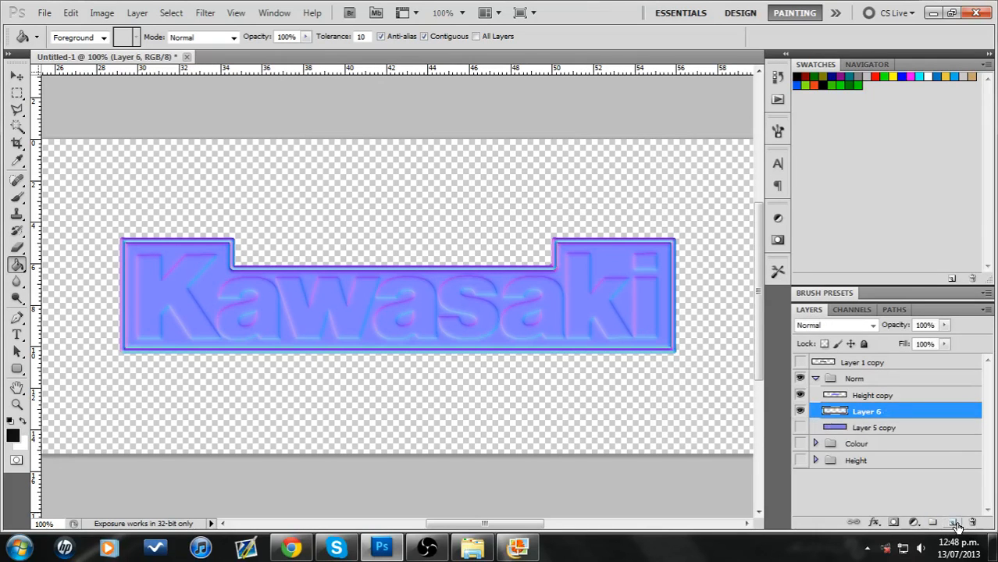
pyautogui.click(205, 13)
pyautogui.moveTo(328, 334)
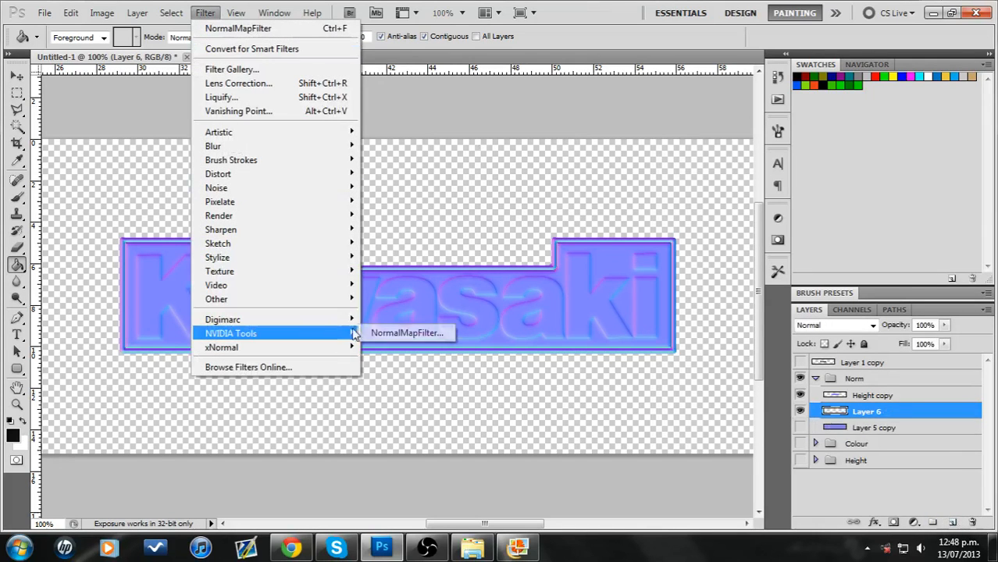
pyautogui.click(373, 335)
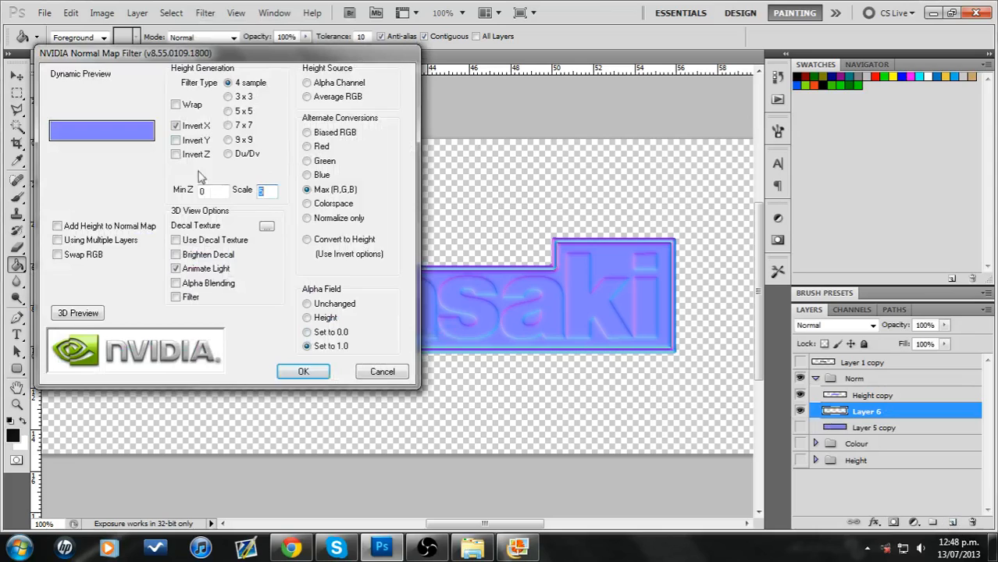
pyautogui.click(303, 371)
pyautogui.click(816, 379)
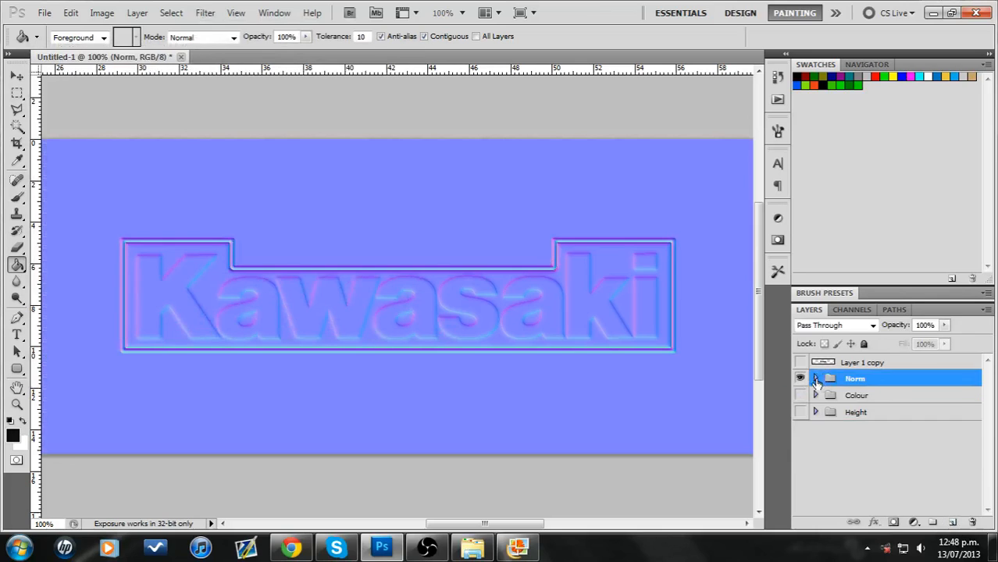
# Step: Examine the Red and Green channels of the badge normals against the in and out bevels in Normals Example.png, and restore the RGB view
pyautogui.click(852, 310)
pyautogui.click(848, 342)
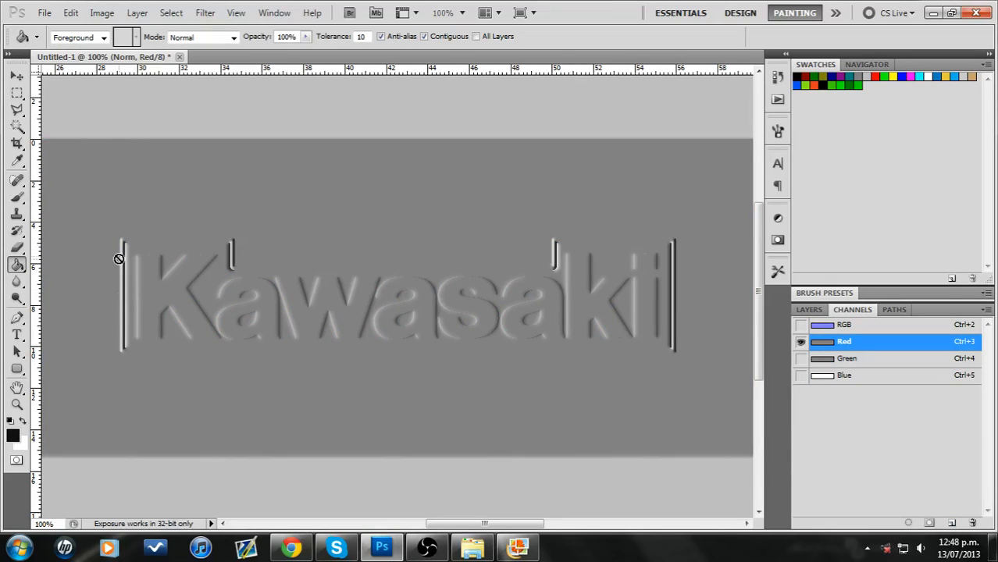
pyautogui.click(517, 548)
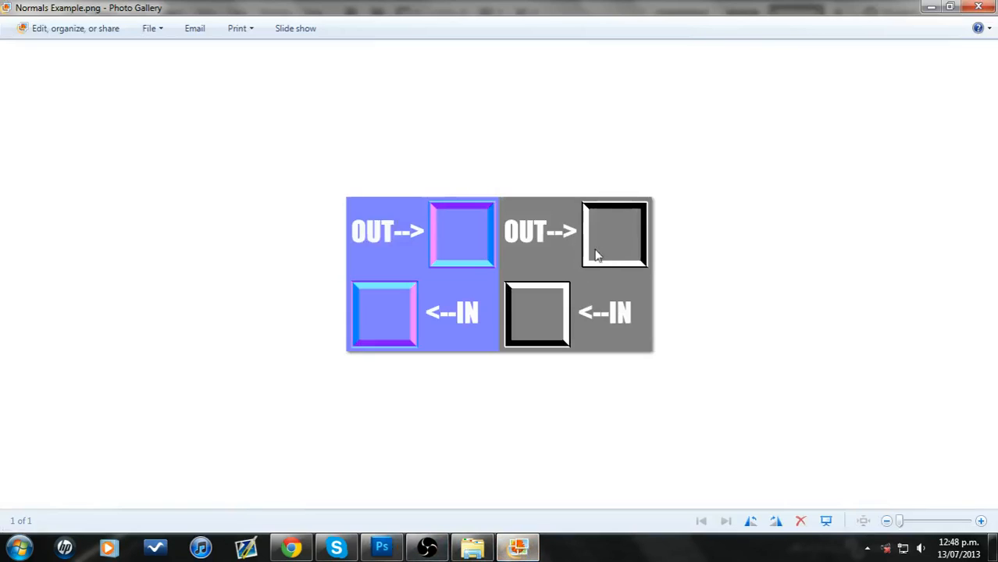
pyautogui.click(517, 547)
pyautogui.click(847, 360)
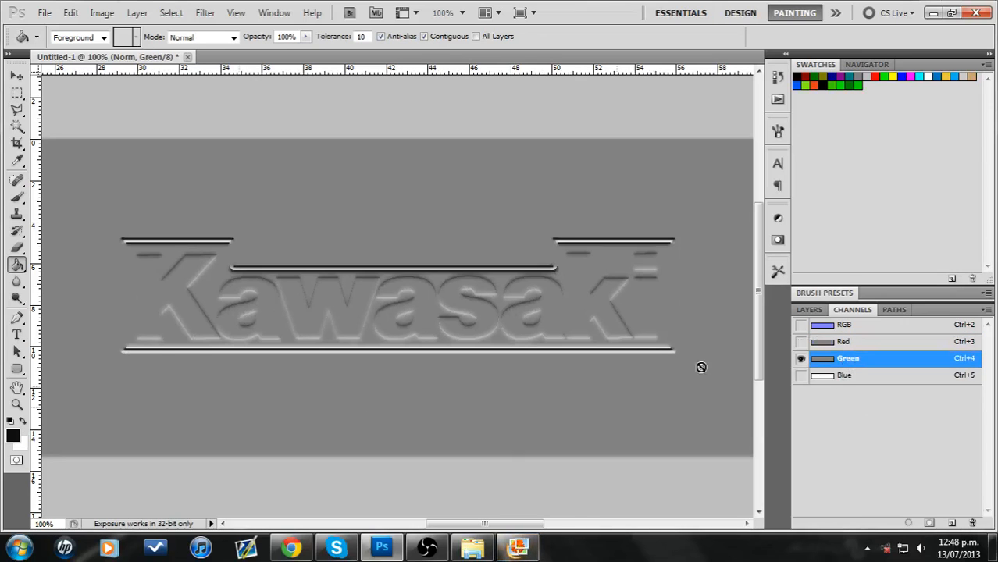
pyautogui.click(517, 548)
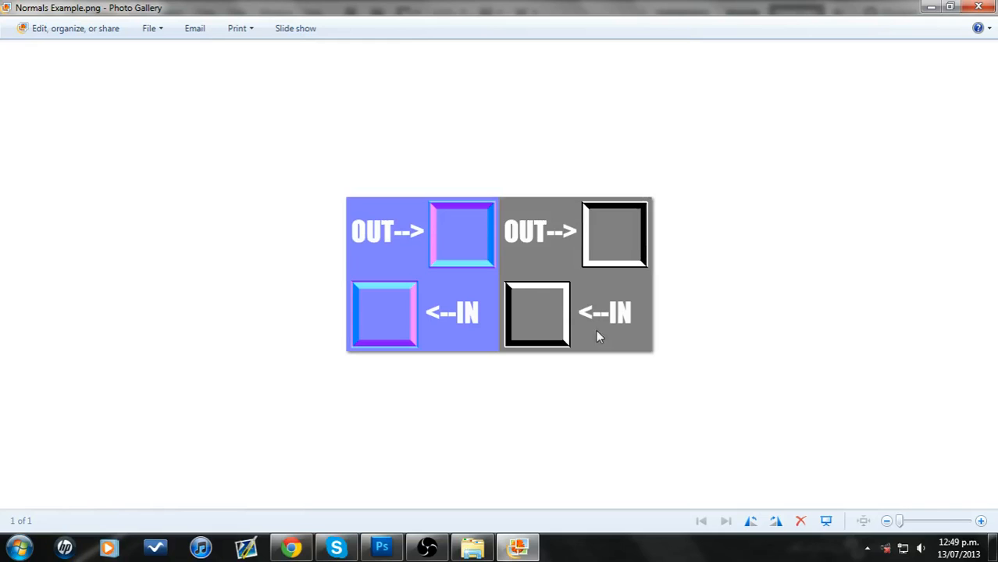
pyautogui.click(517, 546)
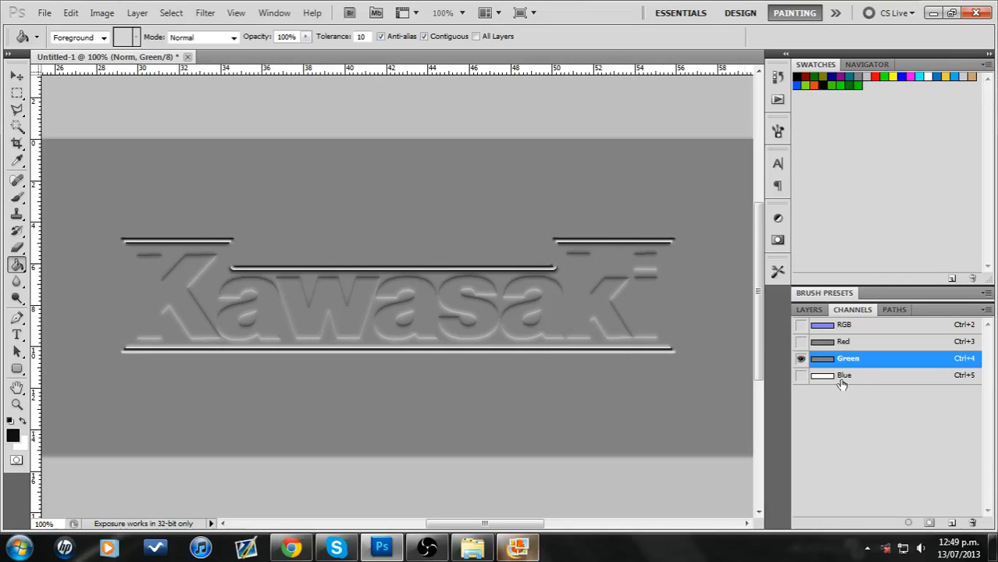
pyautogui.click(837, 328)
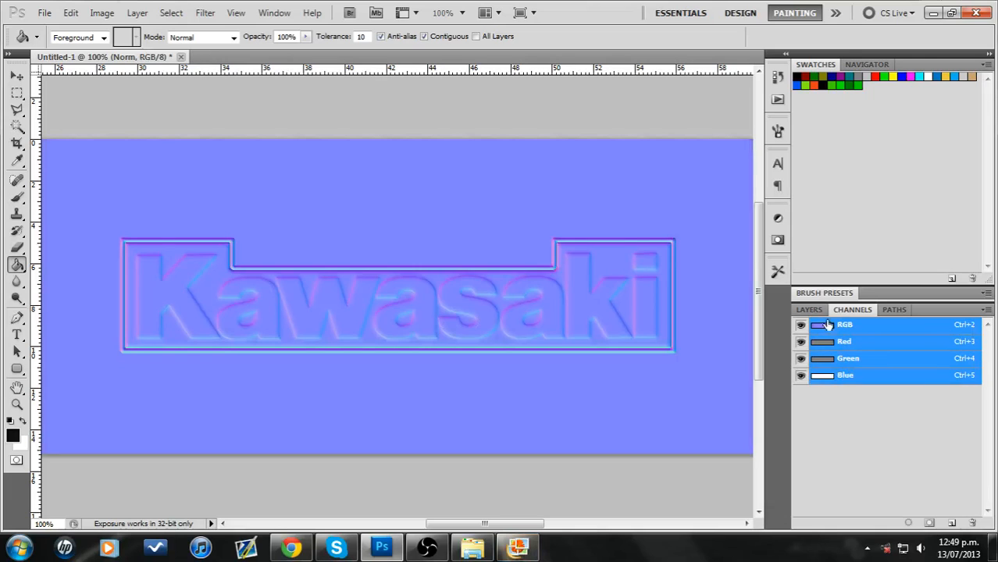
pyautogui.click(809, 310)
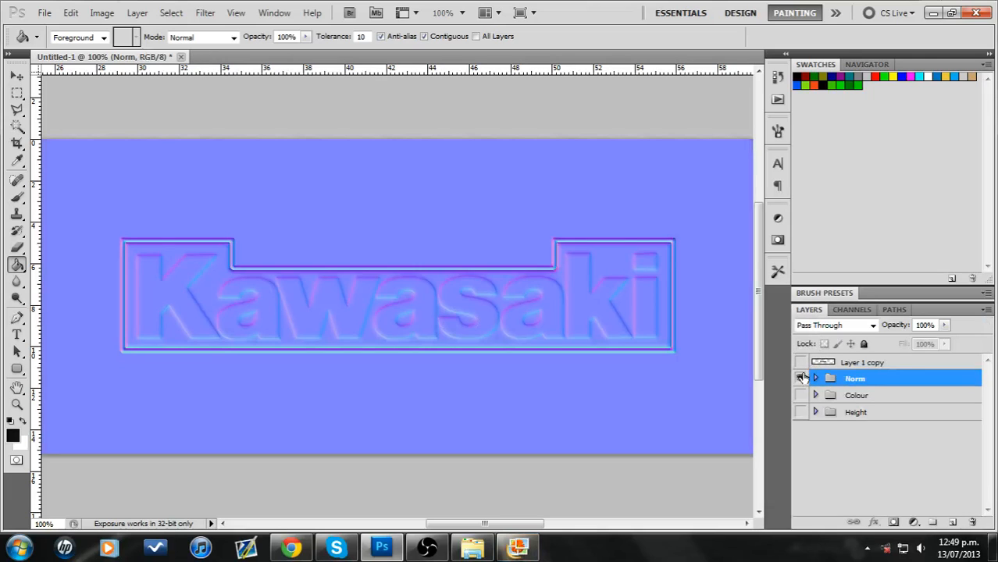
# Step: Delete Layer 6 from the Norm group, make Layer 5 copy visible again and collapse the group
pyautogui.click(816, 378)
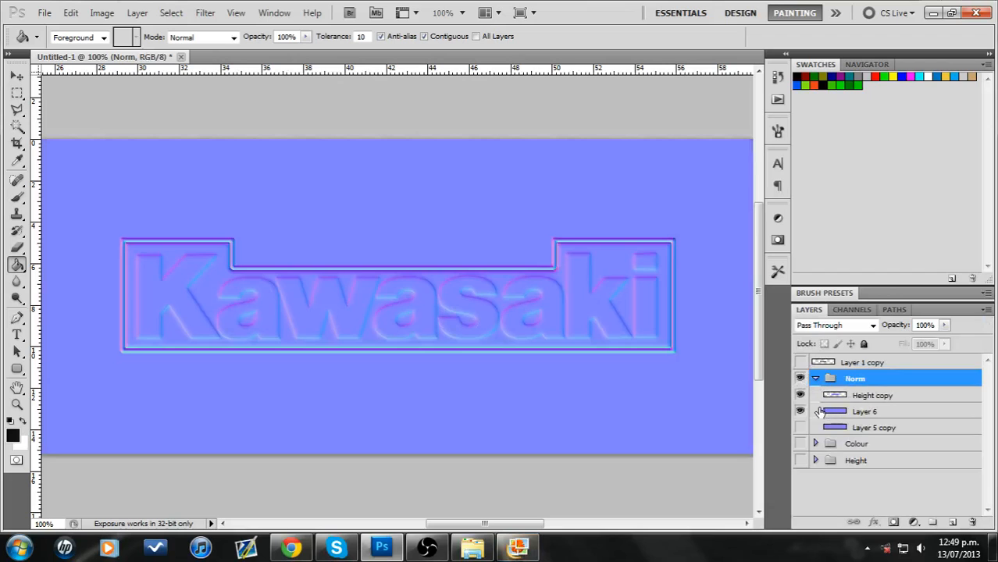
pyautogui.click(816, 412)
pyautogui.press('Delete')
pyautogui.click(799, 411)
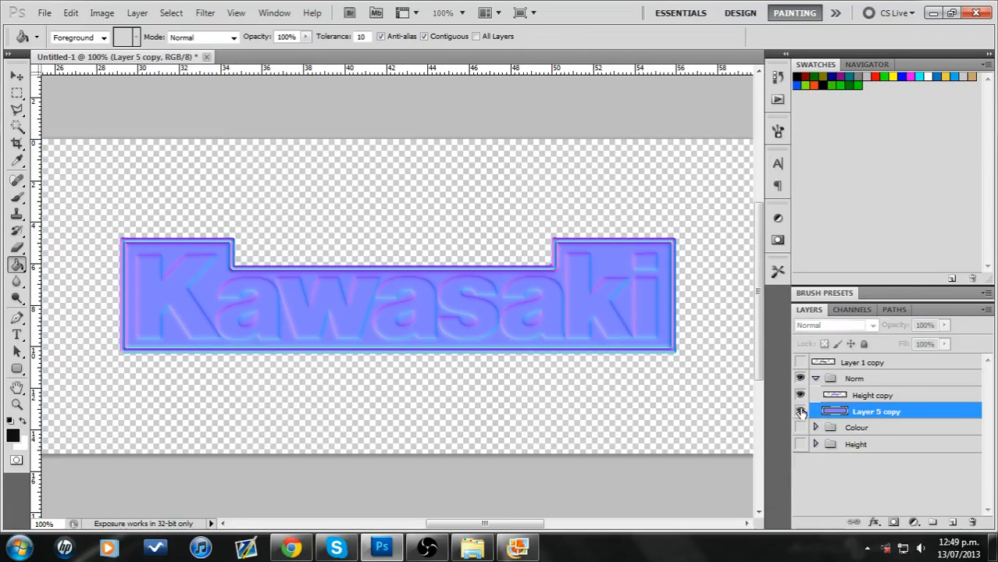
pyautogui.click(816, 378)
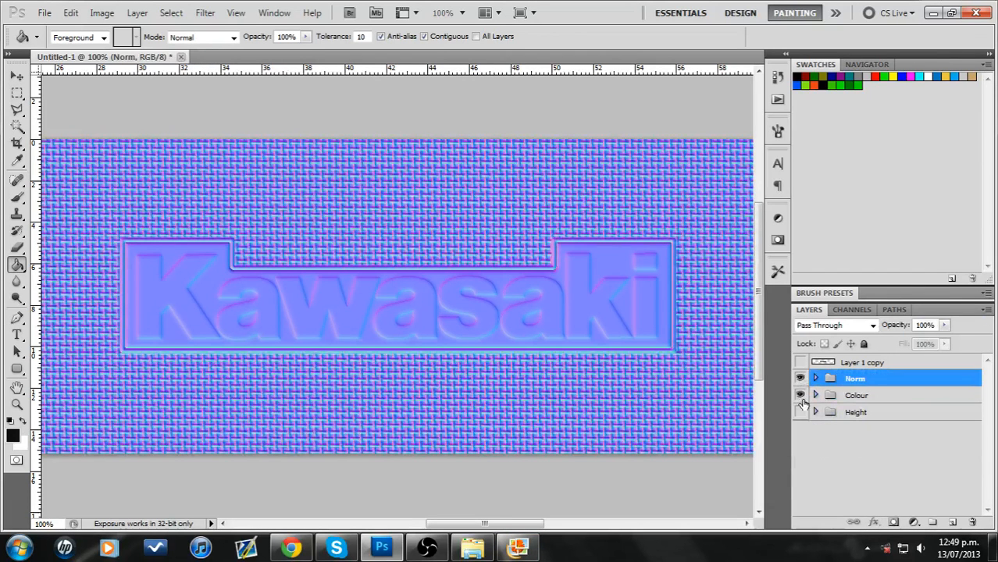
# Step: Toggle the Norm group's visibility over the visible Colour group to compare the normal map with the dark artwork
pyautogui.click(800, 380)
pyautogui.click(801, 380)
pyautogui.click(801, 381)
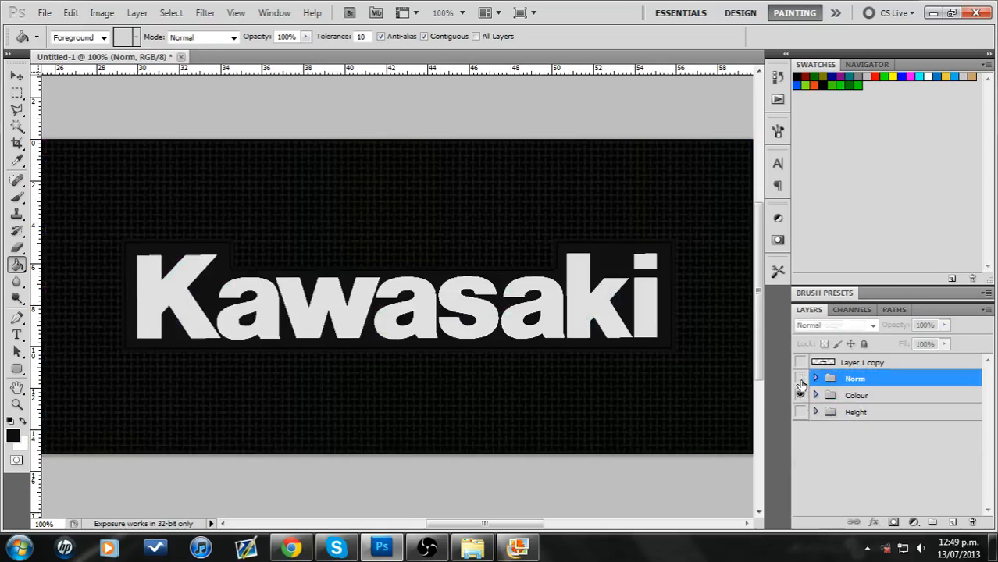
pyautogui.click(801, 381)
pyautogui.click(801, 381)
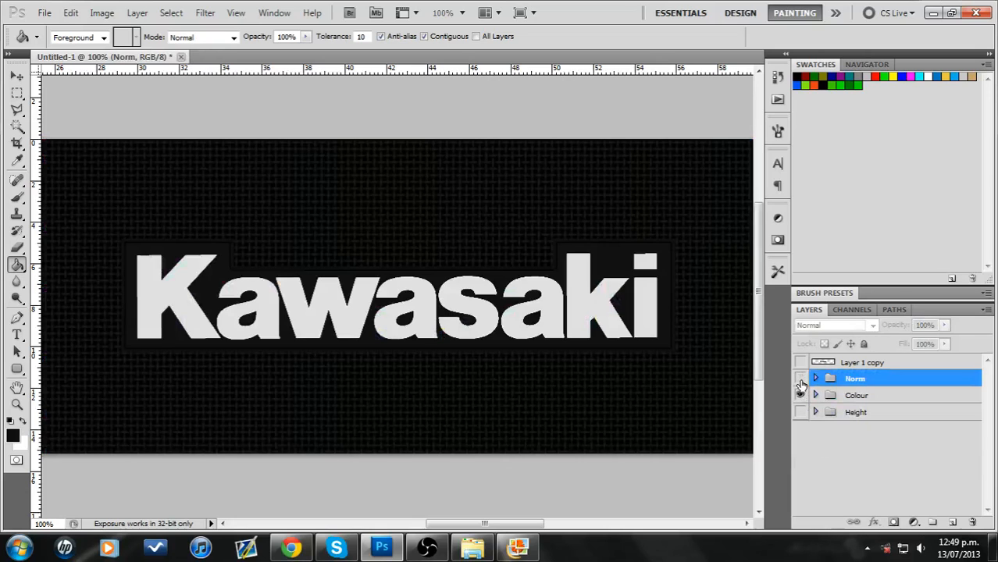